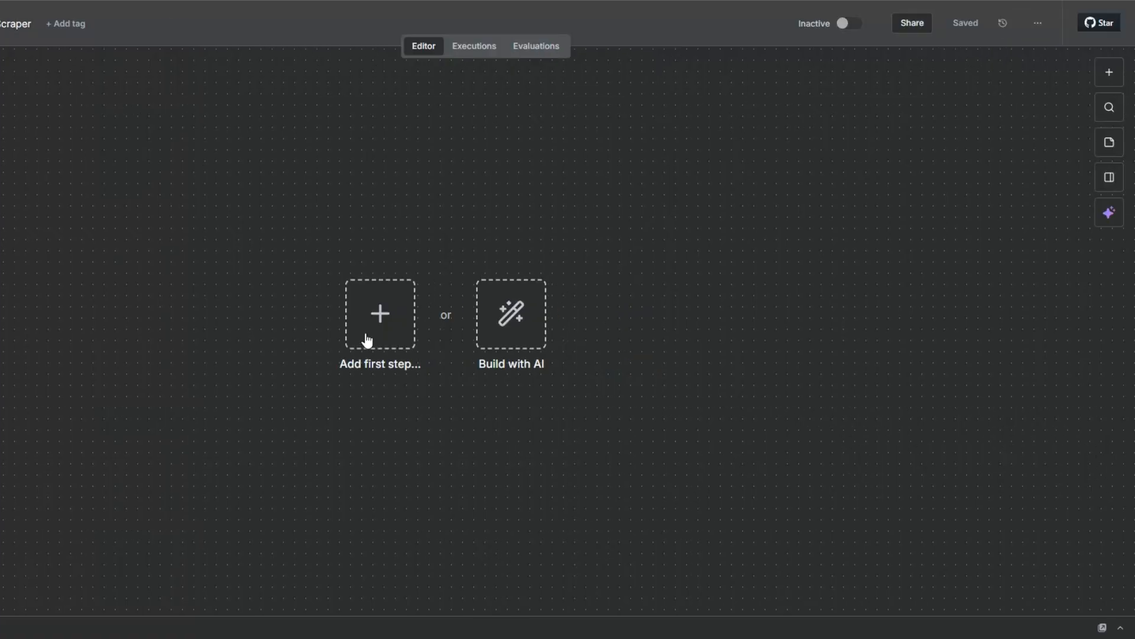
Add a manual trigger as the workflow's first node and move it toward the left side of the canvas
click(367, 340)
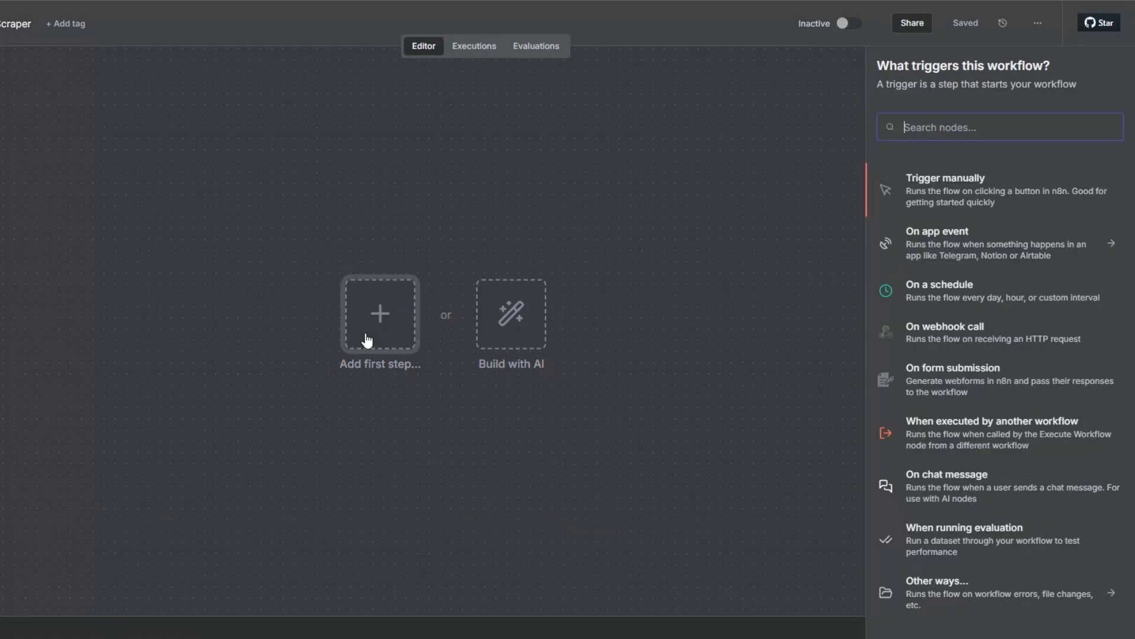
click(954, 197)
drag(368, 318, 2, 317)
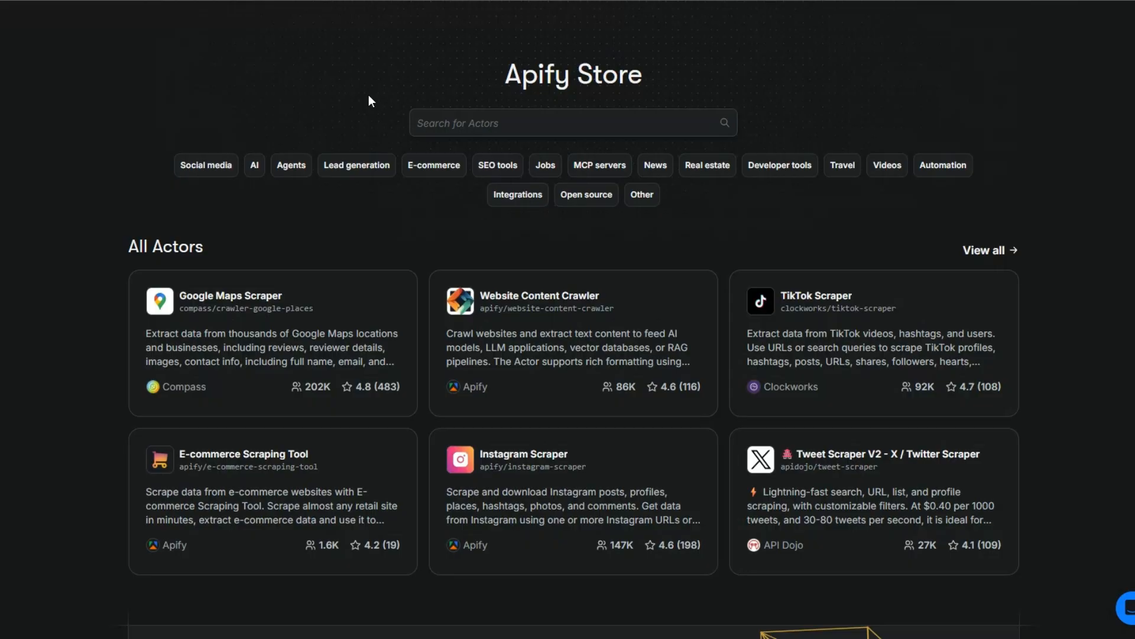
Switch to the Apify Store and search its Actors for "linkedin email"
drag(368, 94, 655, 63)
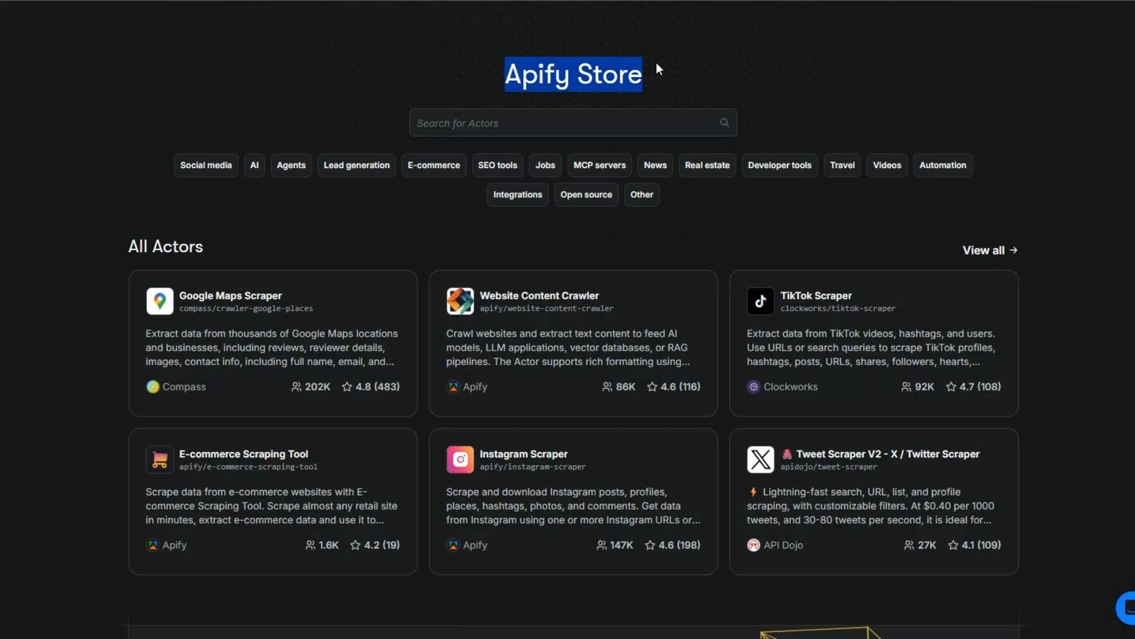
click(489, 121)
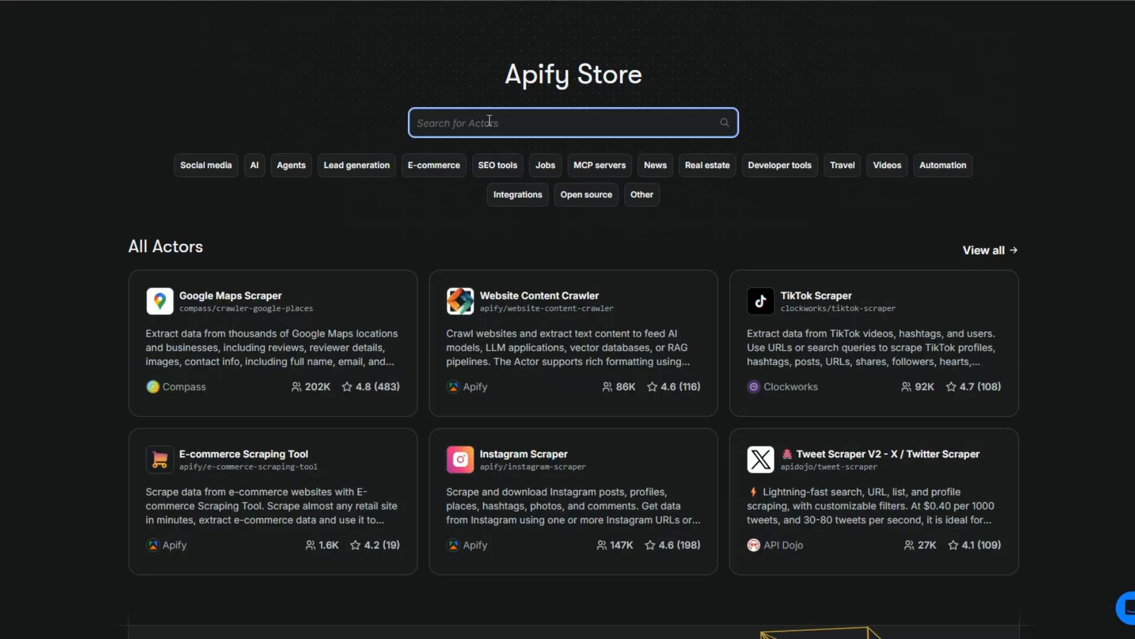
text(linkedin)
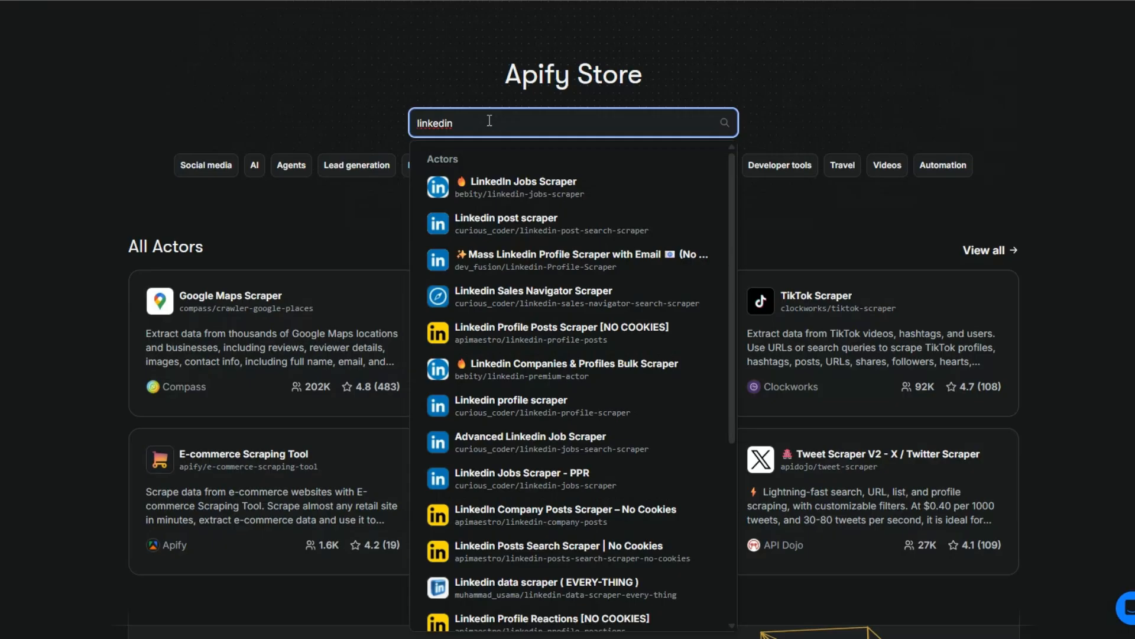
text( email)
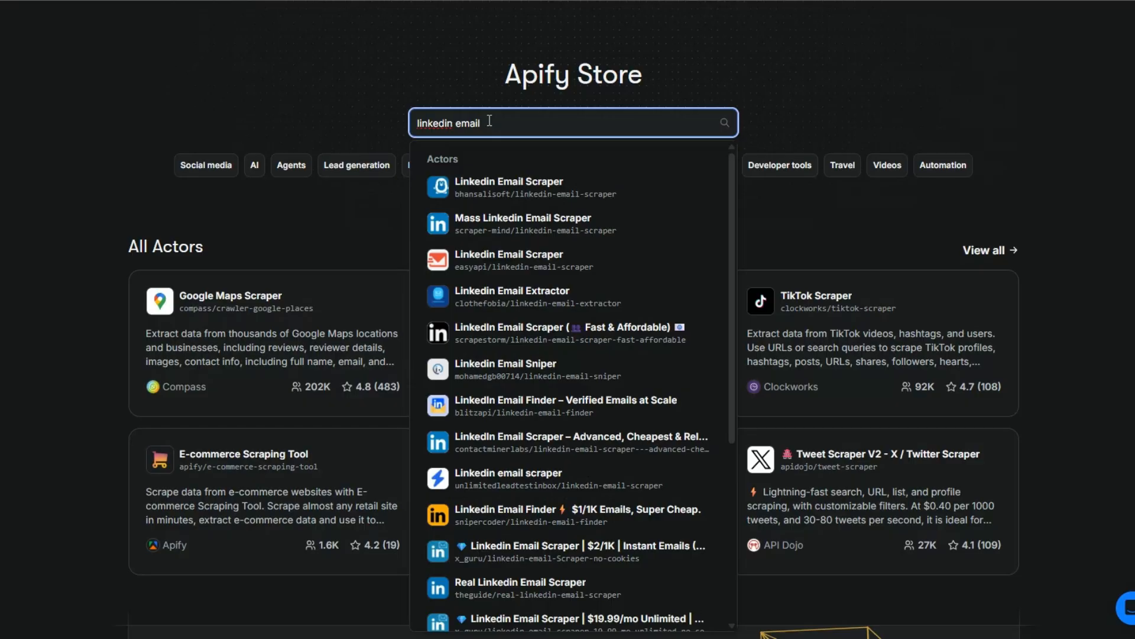
key(Return)
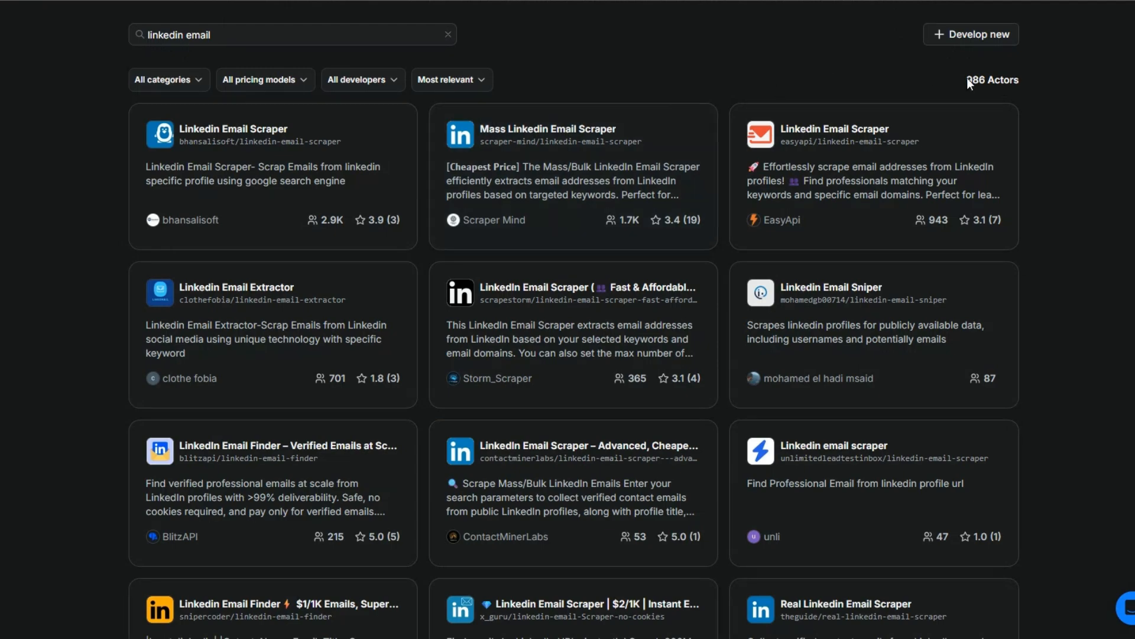
Open the Linkedin Email Scraper Actor by EasyApi from the search results
drag(965, 79, 1056, 124)
click(1056, 123)
click(827, 135)
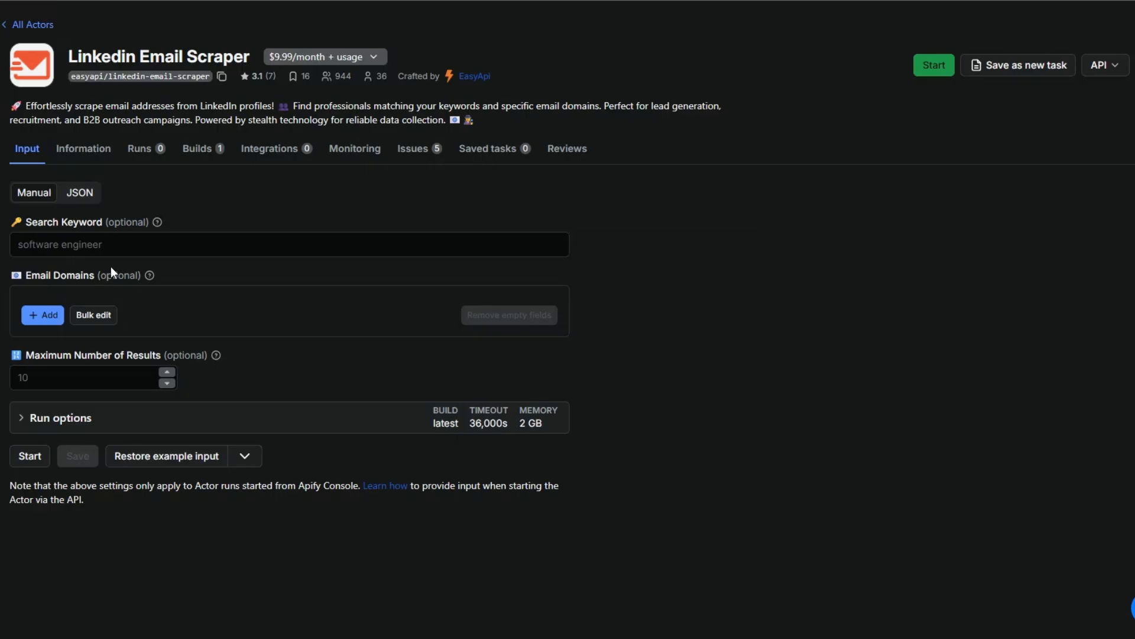
Set the scraper's search keyword to "accountants" and its maximum number of results to 10
click(68, 244)
click(50, 376)
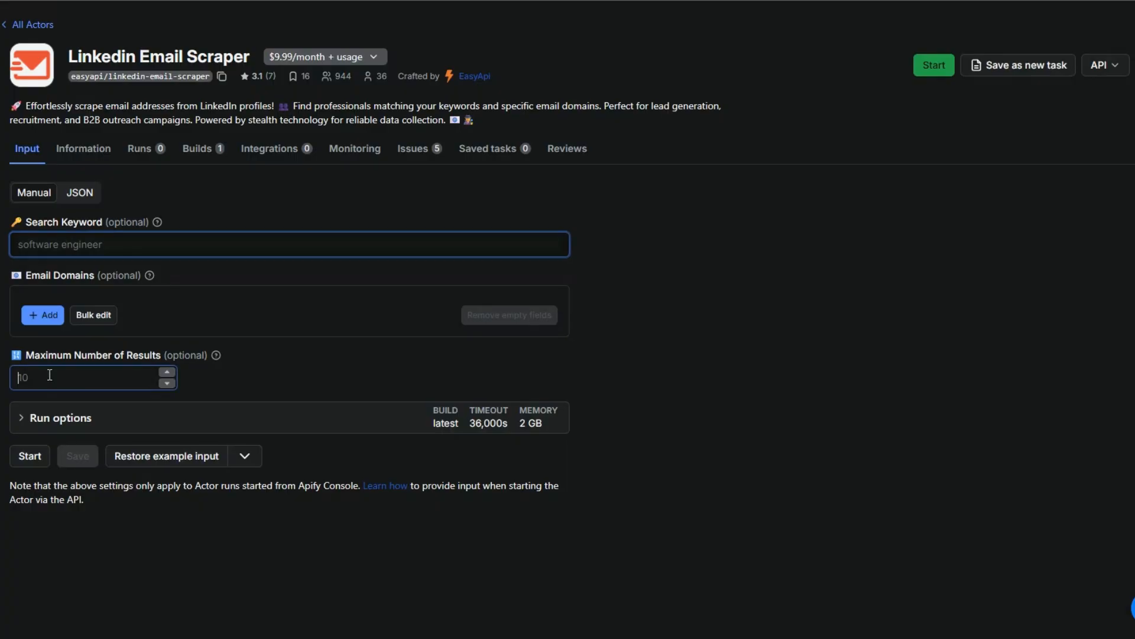
click(61, 244)
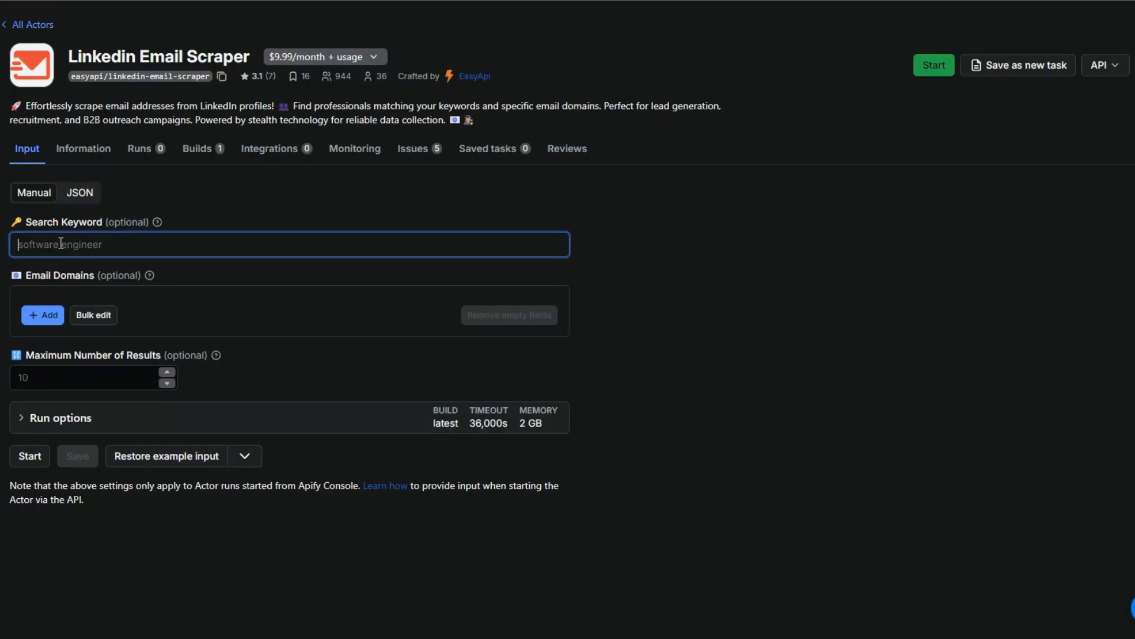
text(accoun)
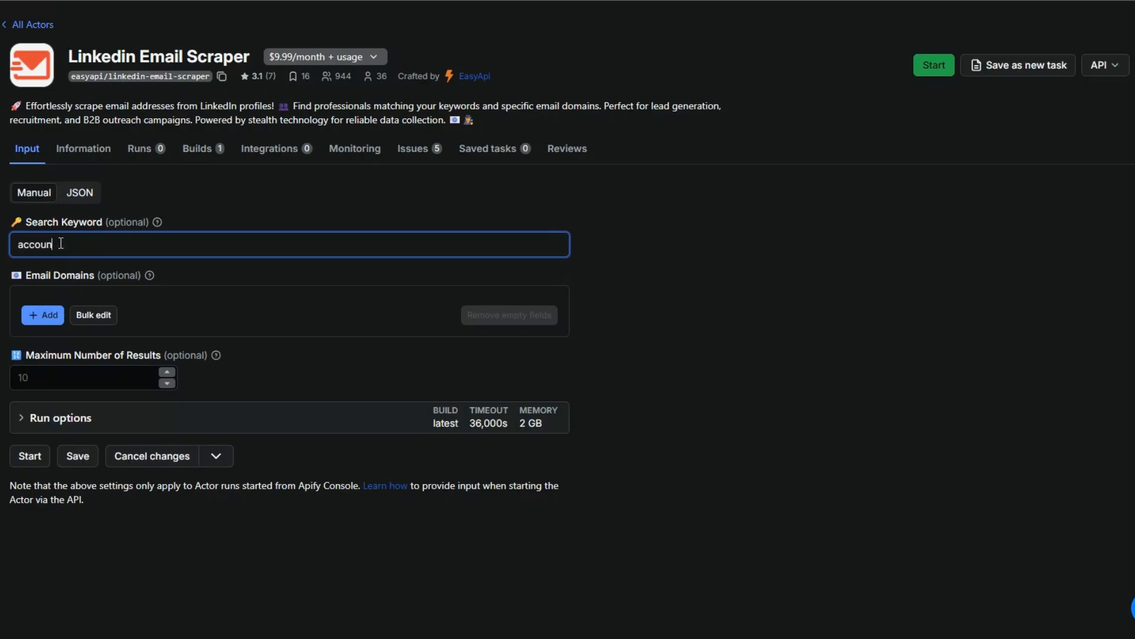
text(tants)
click(97, 378)
text(1)
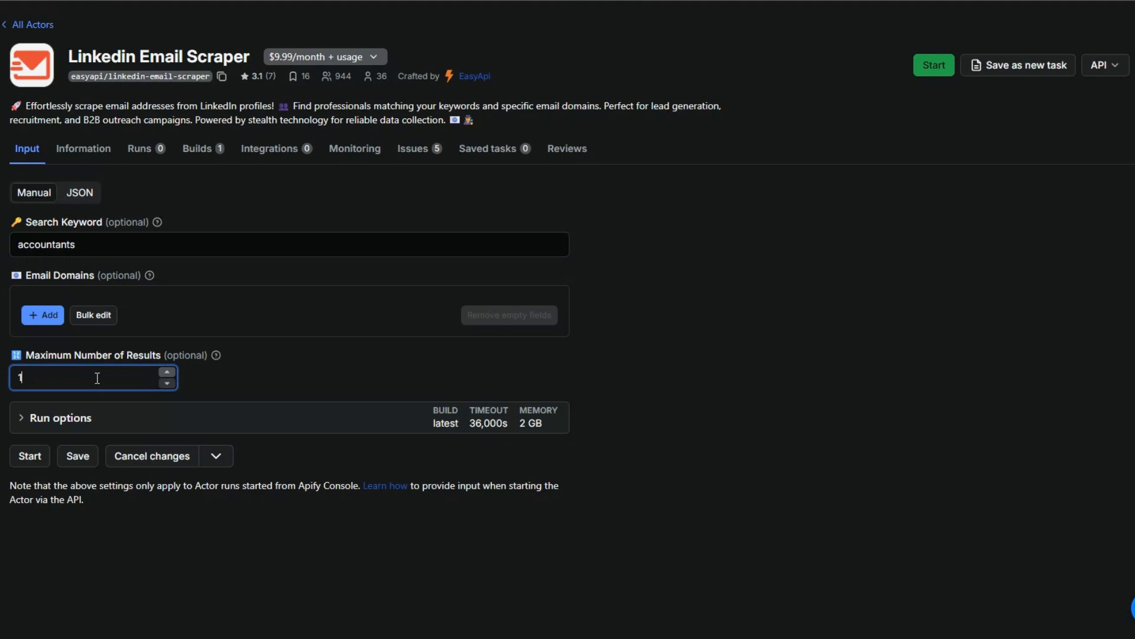
text(00)
key(BackSpace)
click(62, 507)
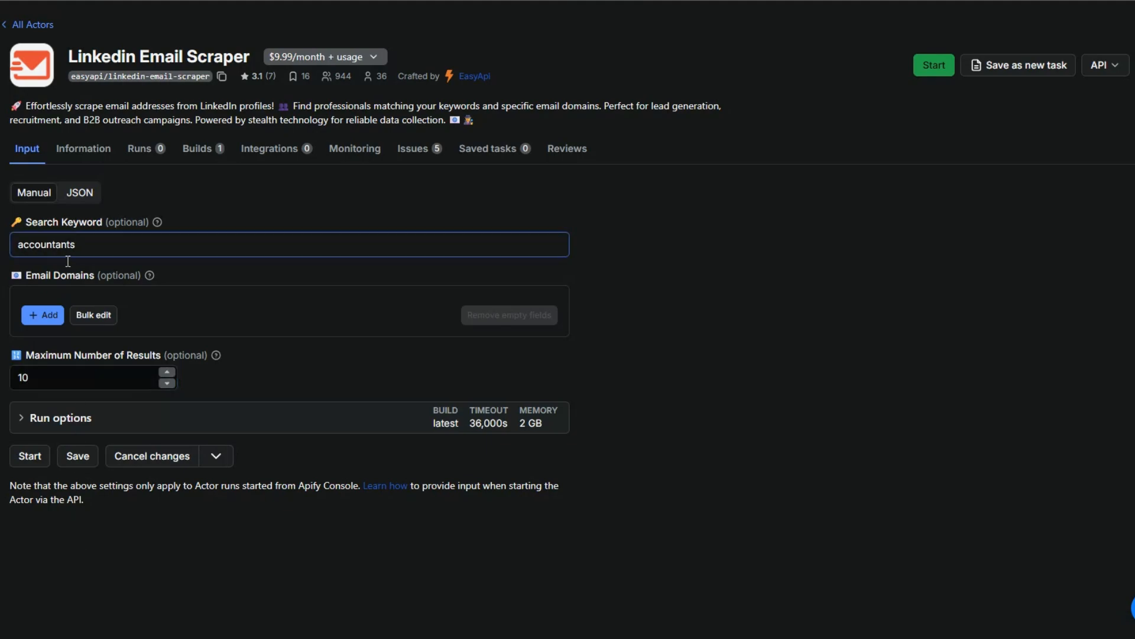
Rent the Linkedin Email Scraper on its free trial and start the run, declining to share runs with the developer
click(31, 456)
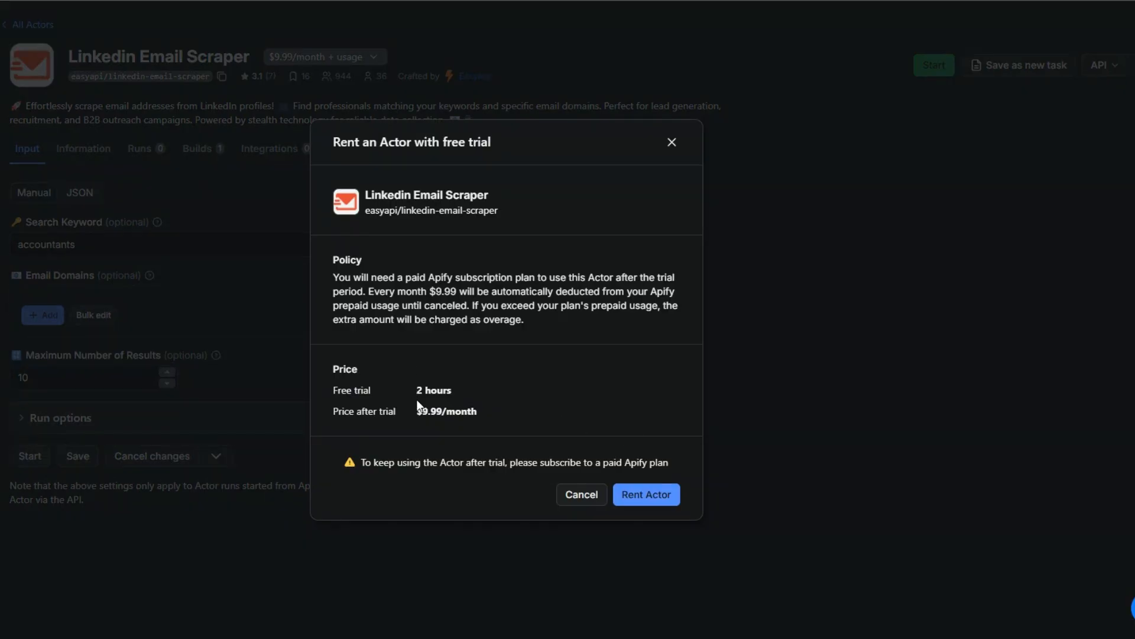
click(648, 495)
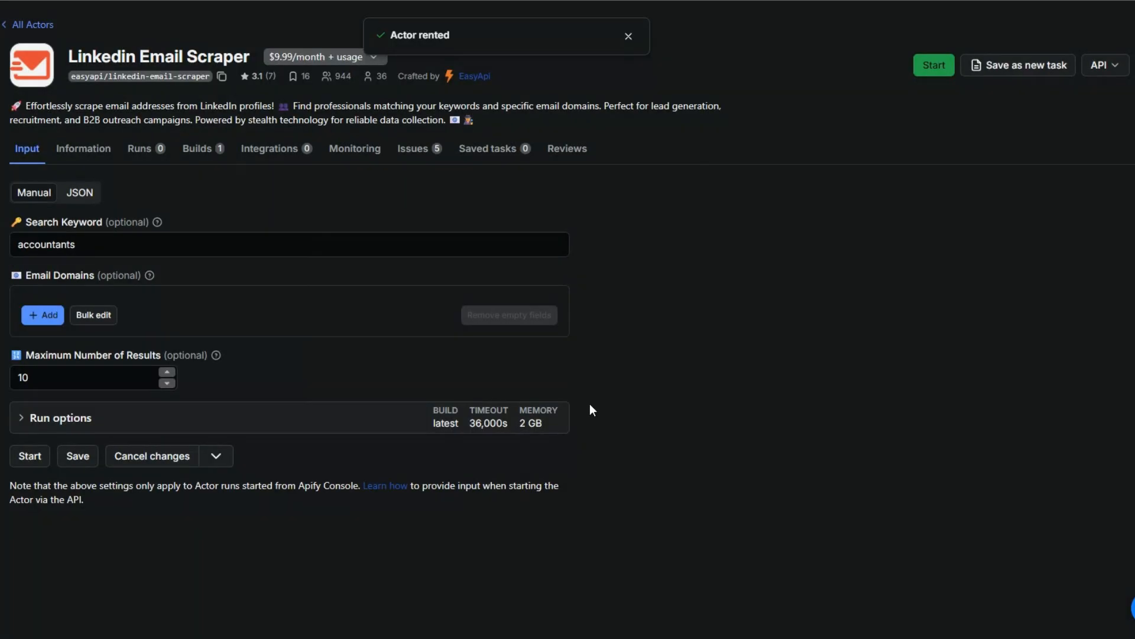
click(88, 454)
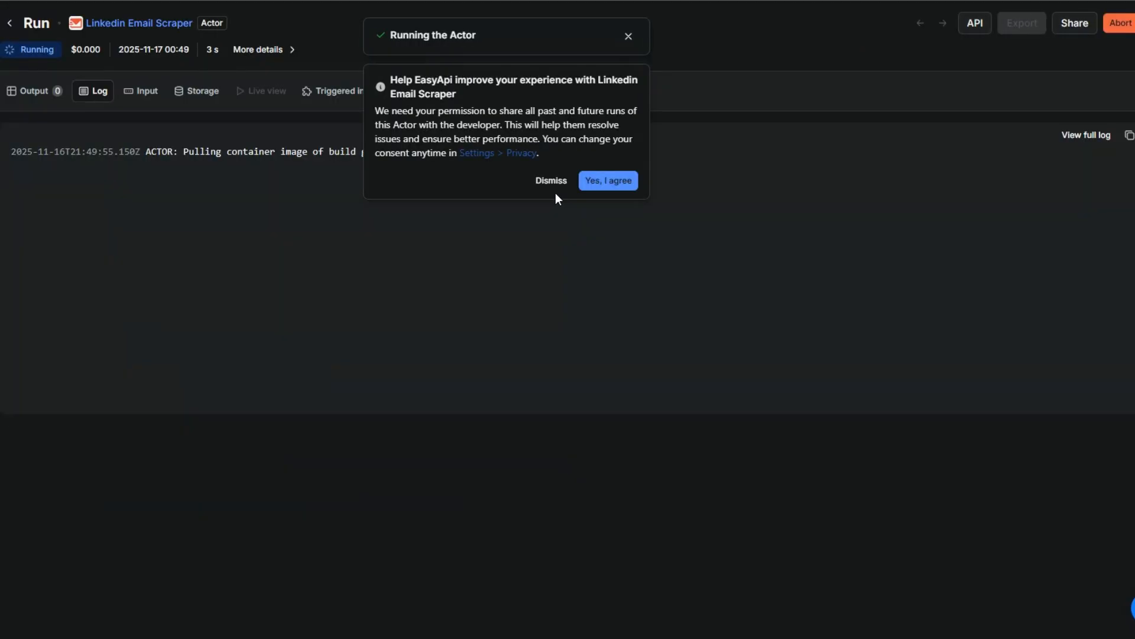
click(551, 181)
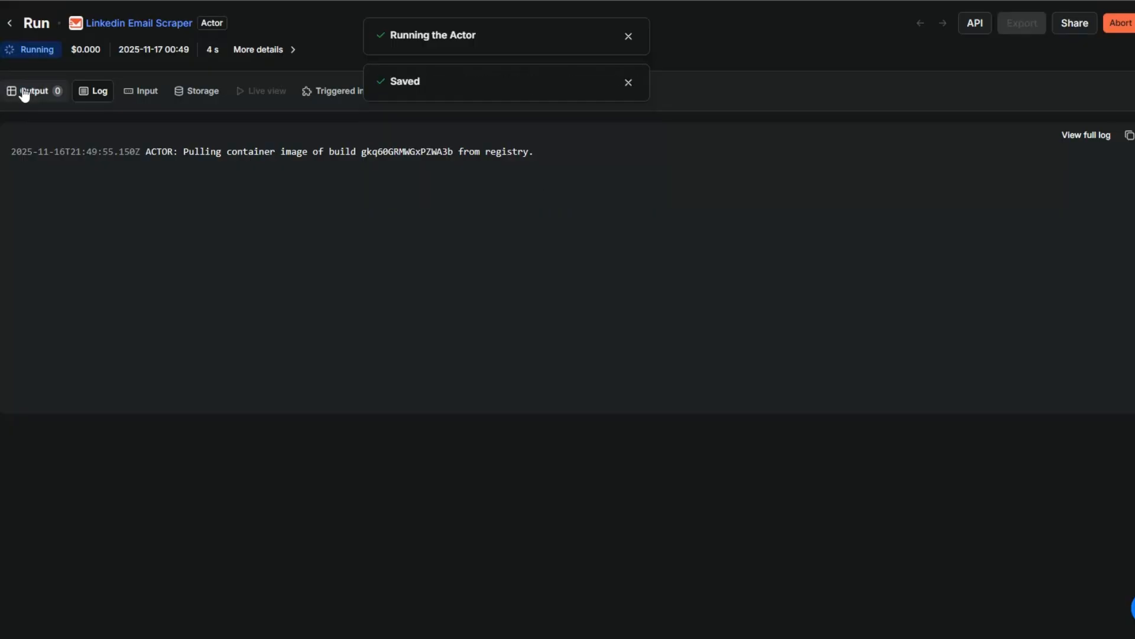
Examine the run's output table, including the email, keywords, text, title and URL columns of the scraped leads
click(24, 92)
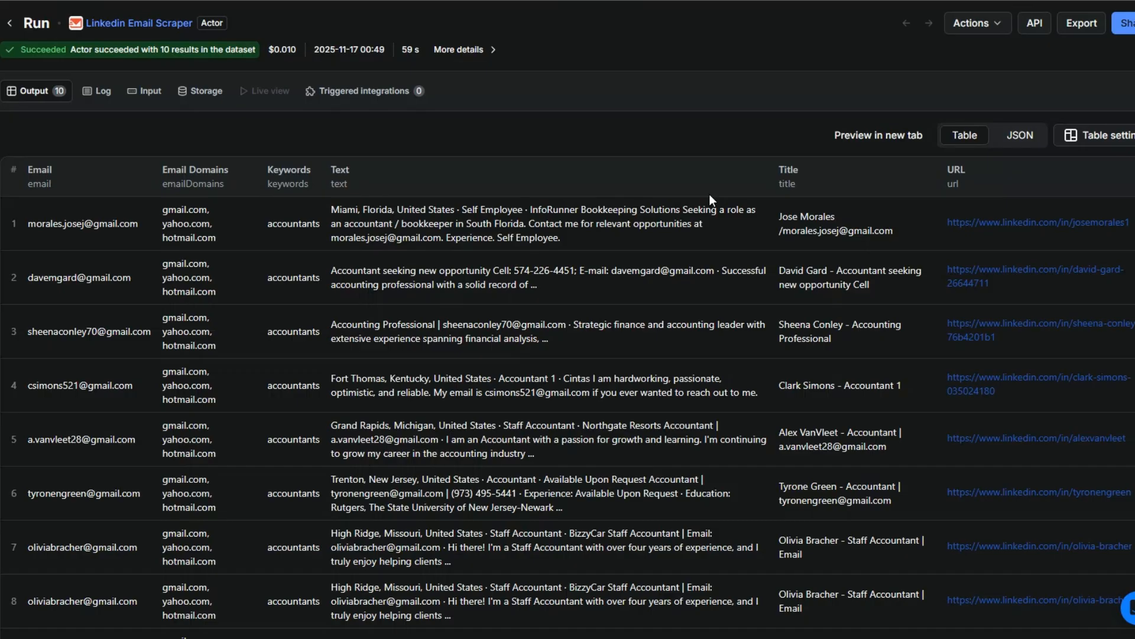
scroll(548, 200, down, 3)
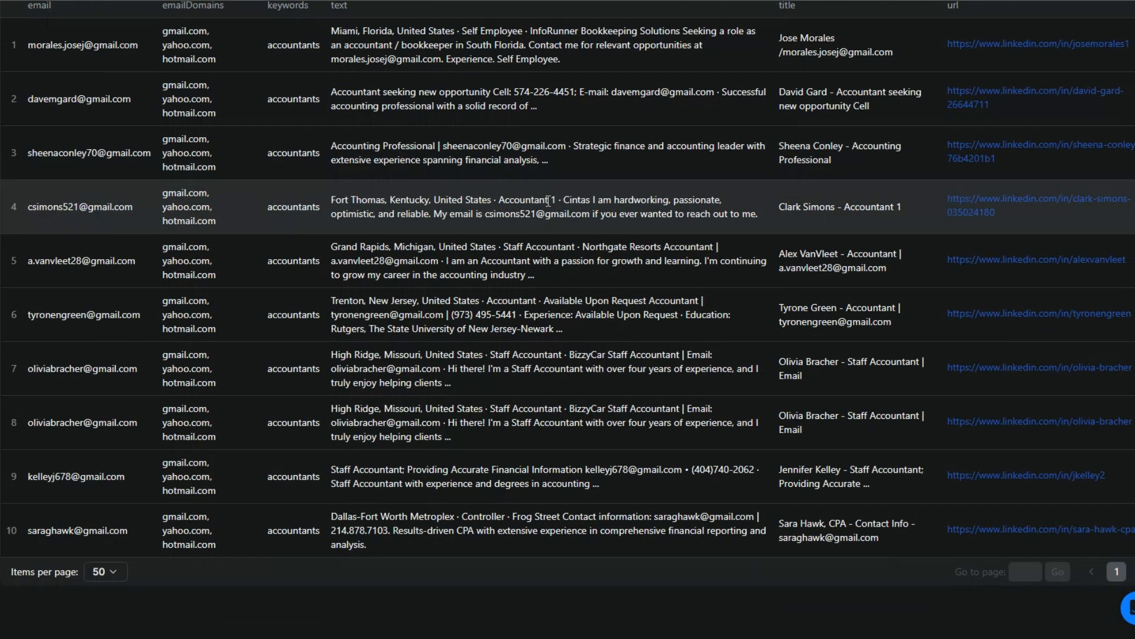
scroll(547, 201, up, 3)
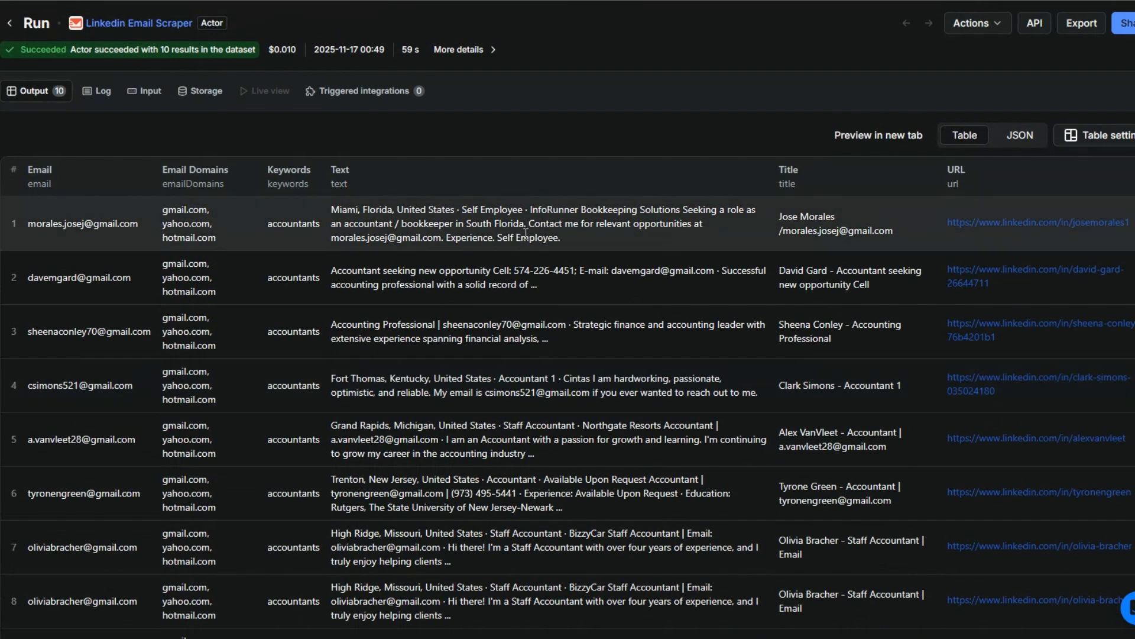
scroll(125, 220, down, 2)
scroll(123, 221, up, 2)
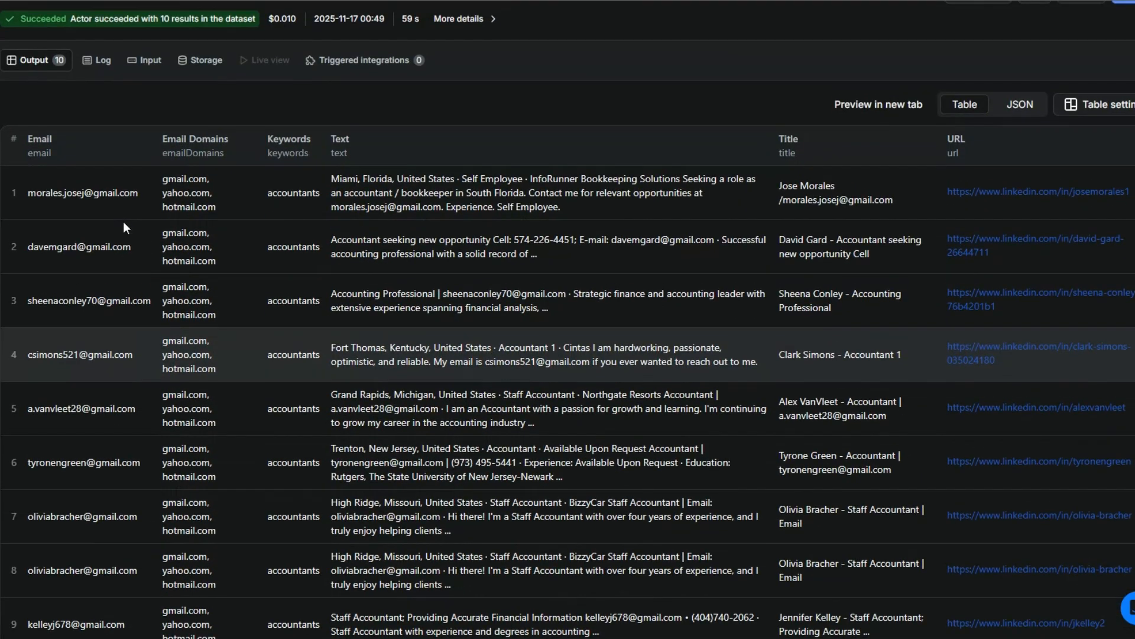
scroll(271, 414, down, 4)
scroll(271, 413, up, 1)
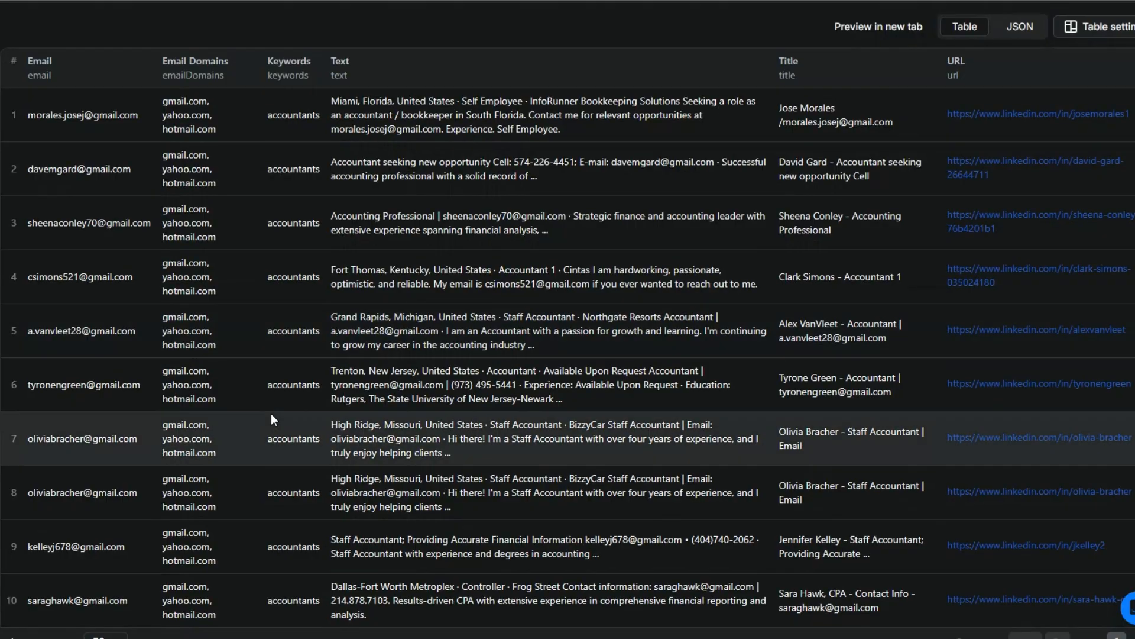
scroll(498, 432, up, 2)
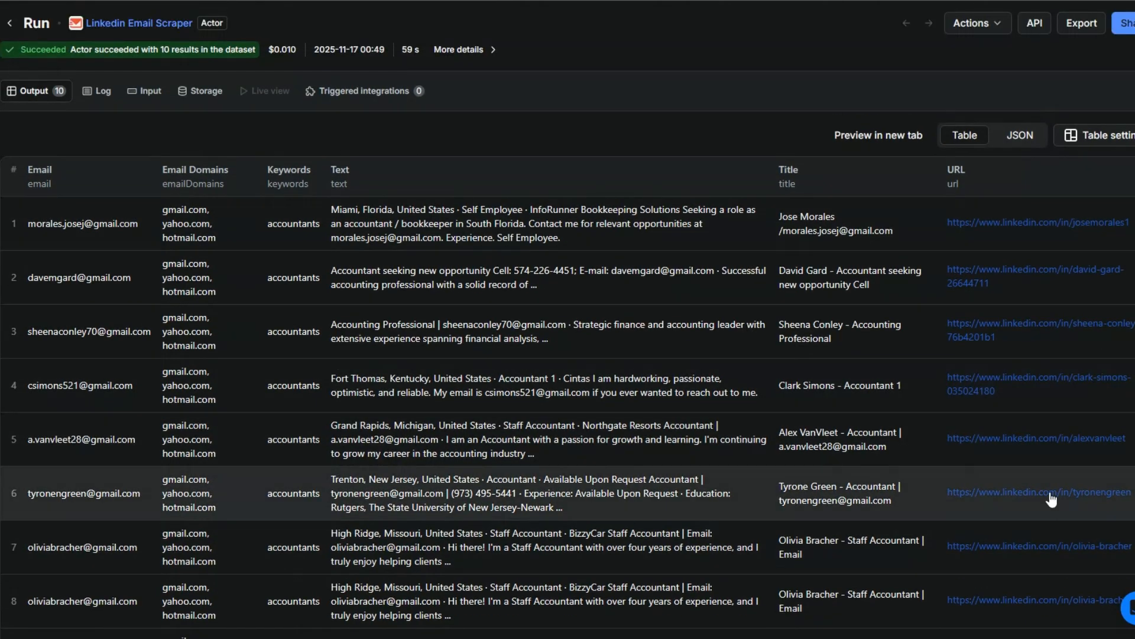
scroll(978, 496, down, 3)
scroll(978, 496, up, 3)
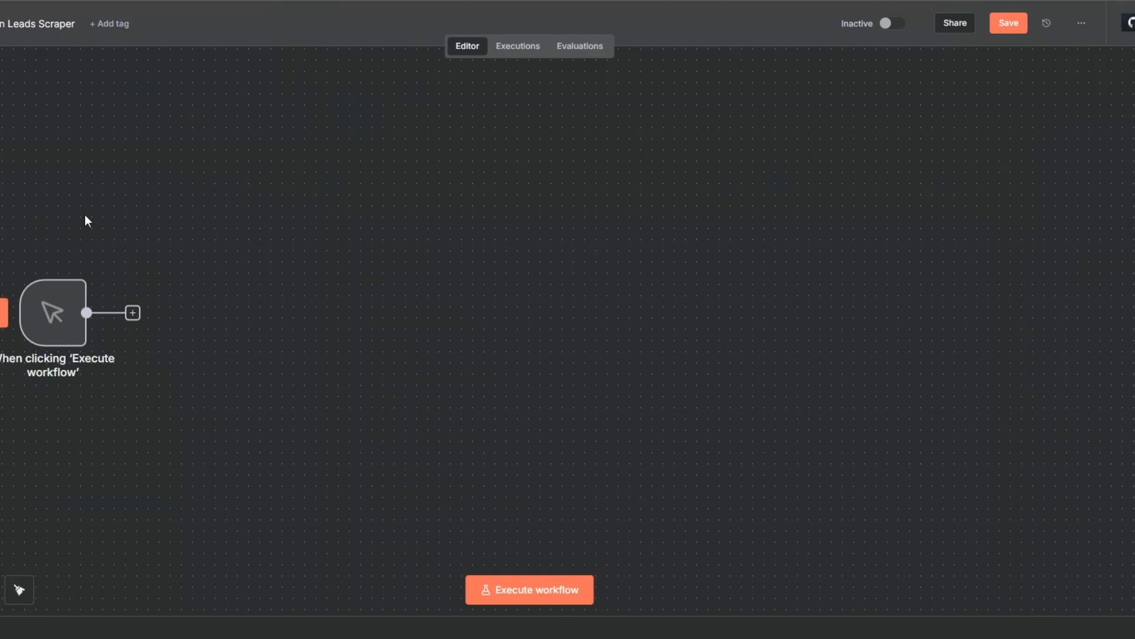
Switch to the n8n workflow and shift the manual trigger node slightly to the left
drag(52, 336, 19, 348)
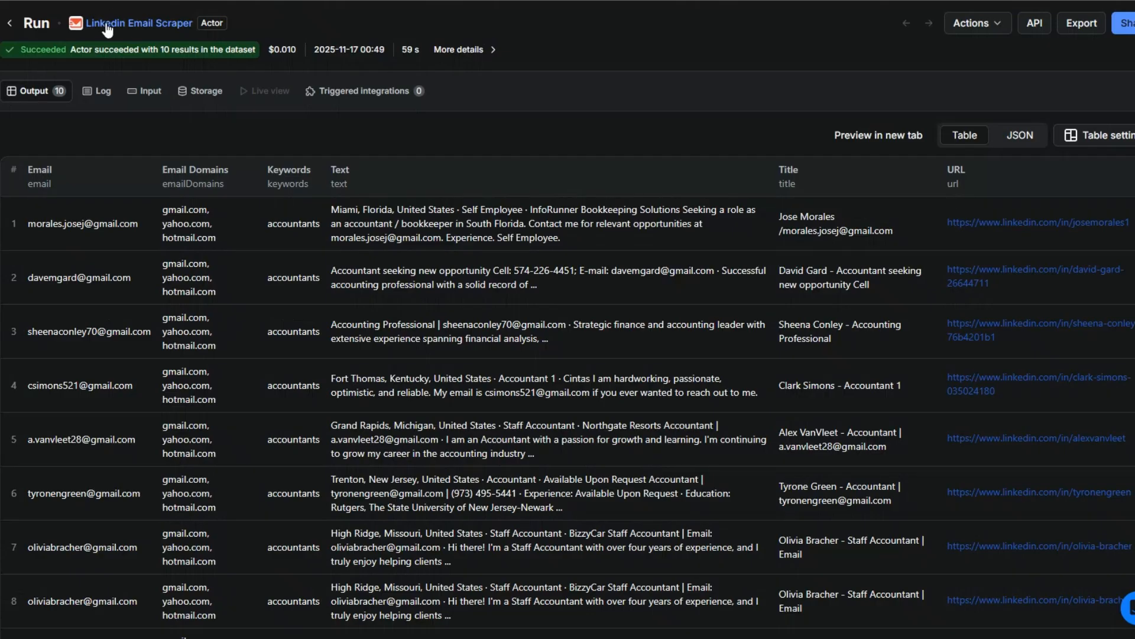
Switch back to Apify, reopen the Linkedin Email Scraper's input settings and review the search keyword and maximum number of results
click(107, 29)
click(81, 247)
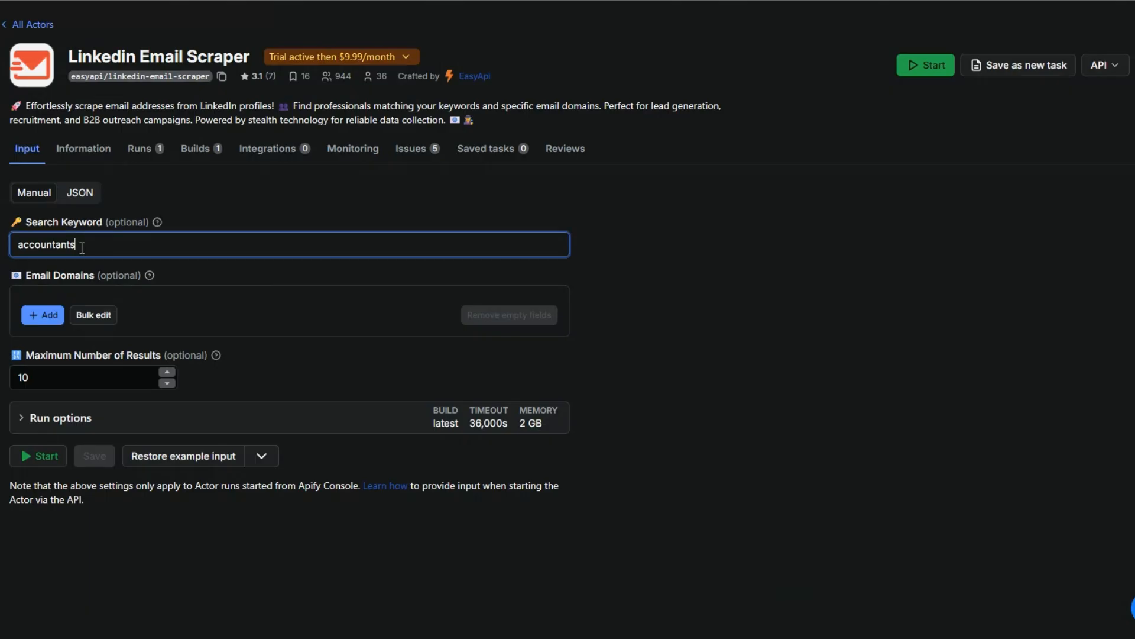
click(69, 388)
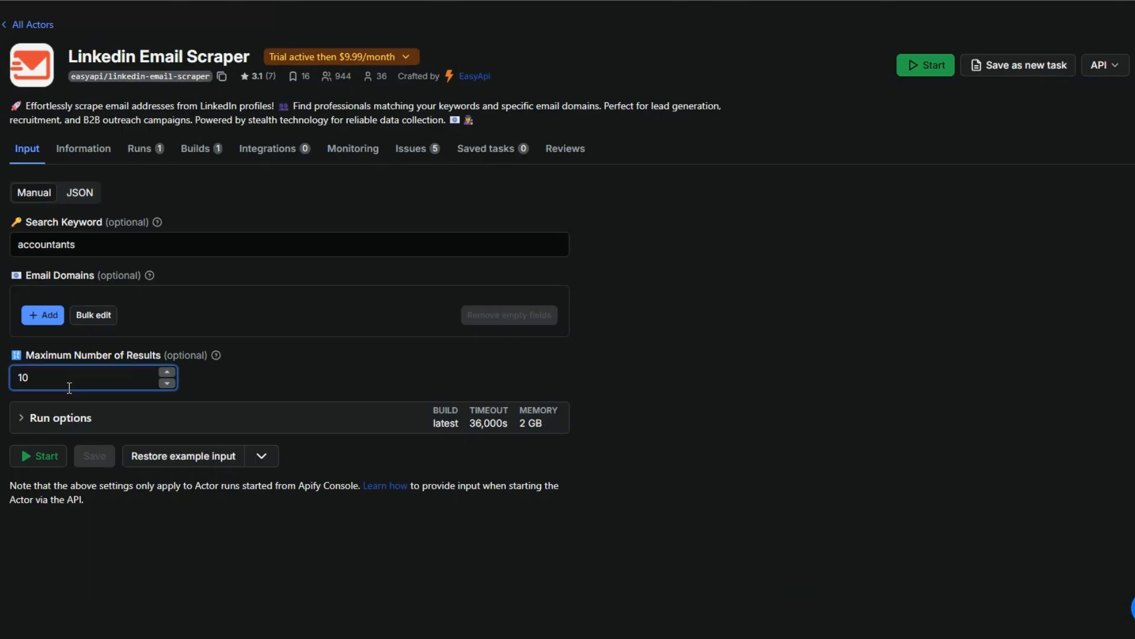
click(91, 236)
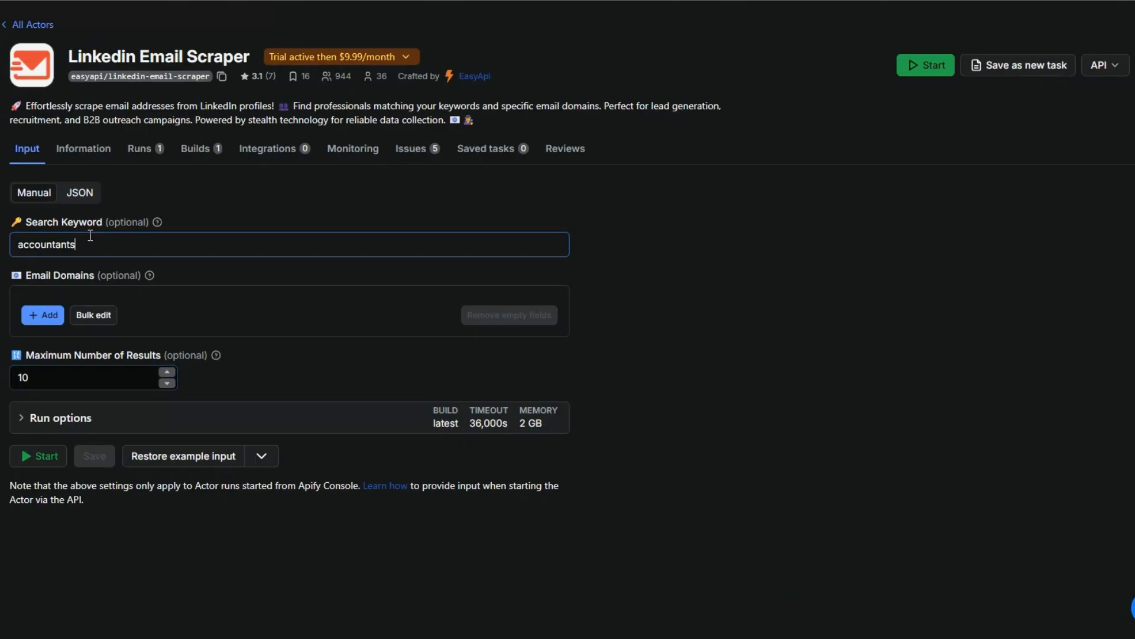
click(73, 376)
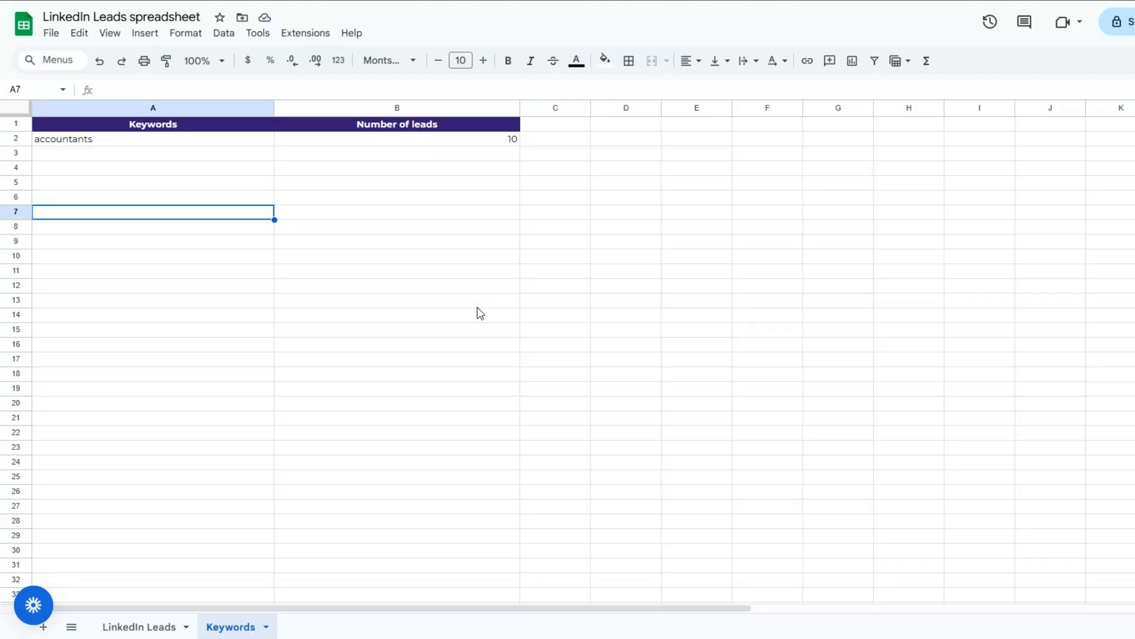
Switch to the LinkedIn Leads spreadsheet in Google Sheets and review the Keywords sheet's Keywords and Number of leads columns
click(175, 183)
click(402, 189)
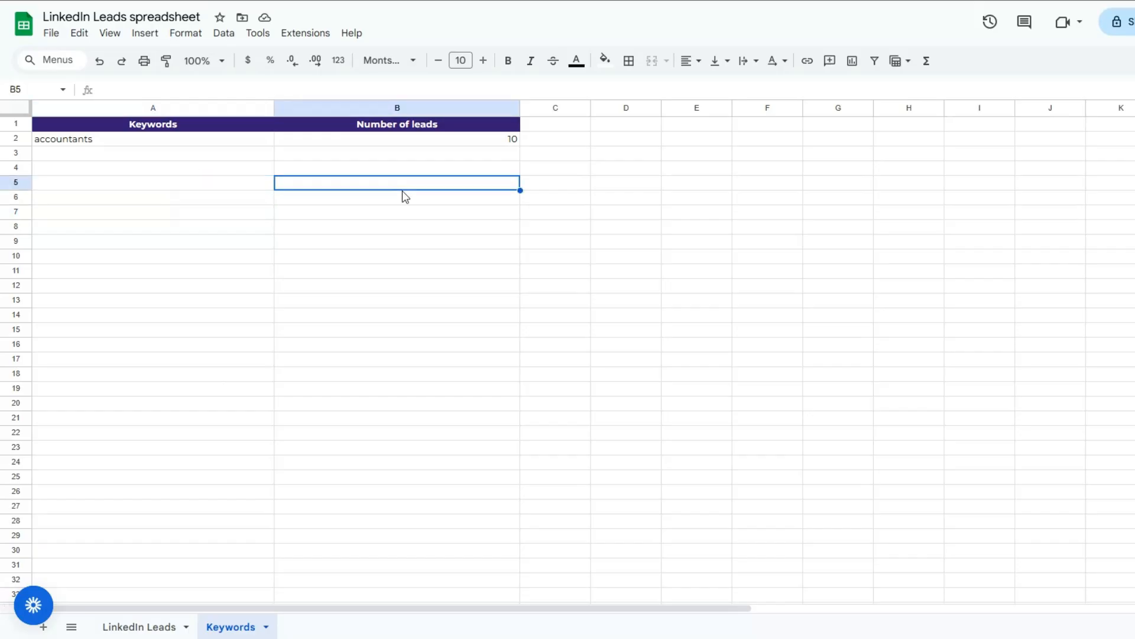
click(183, 152)
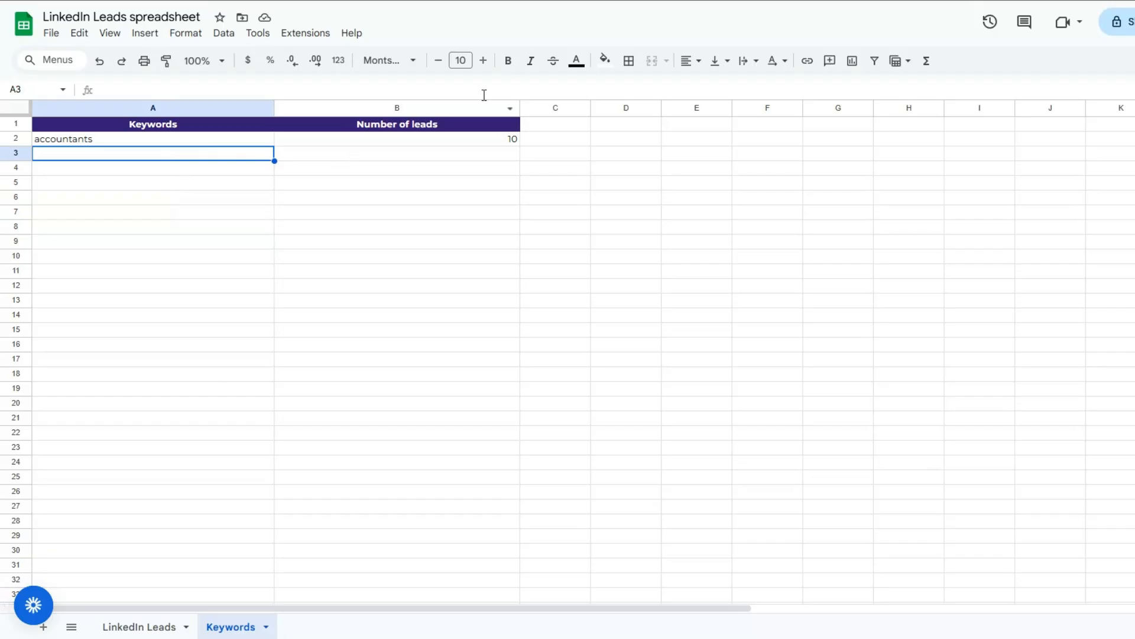
click(359, 207)
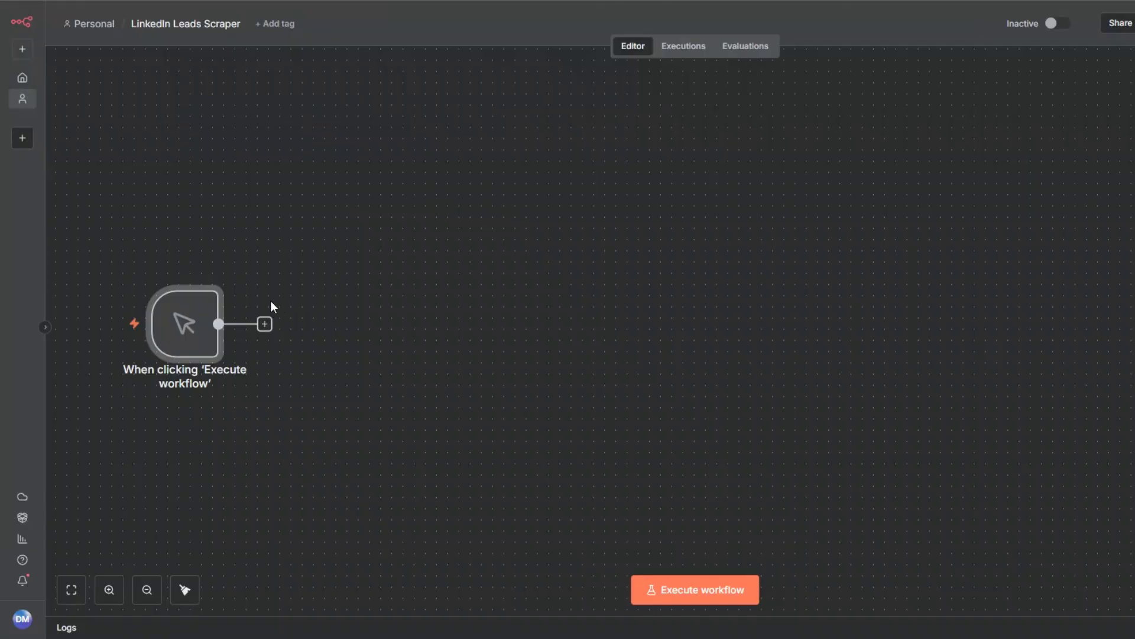
In the n8n workflow, add a Google Sheets "Get row(s) in sheet" node after the manual trigger
click(265, 324)
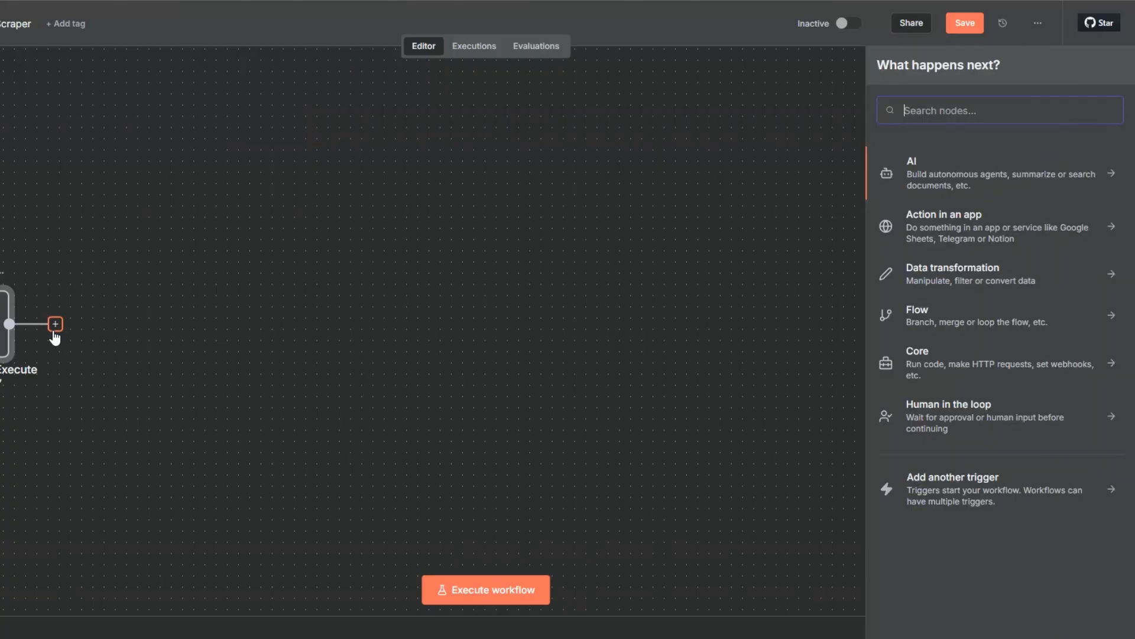
text(goo)
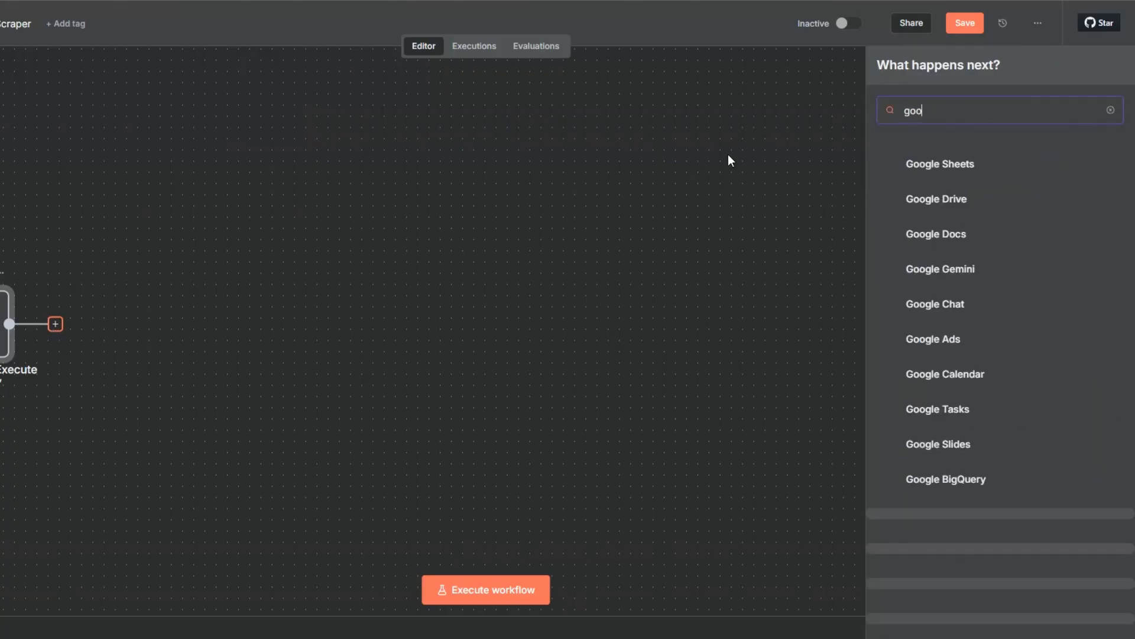
click(935, 168)
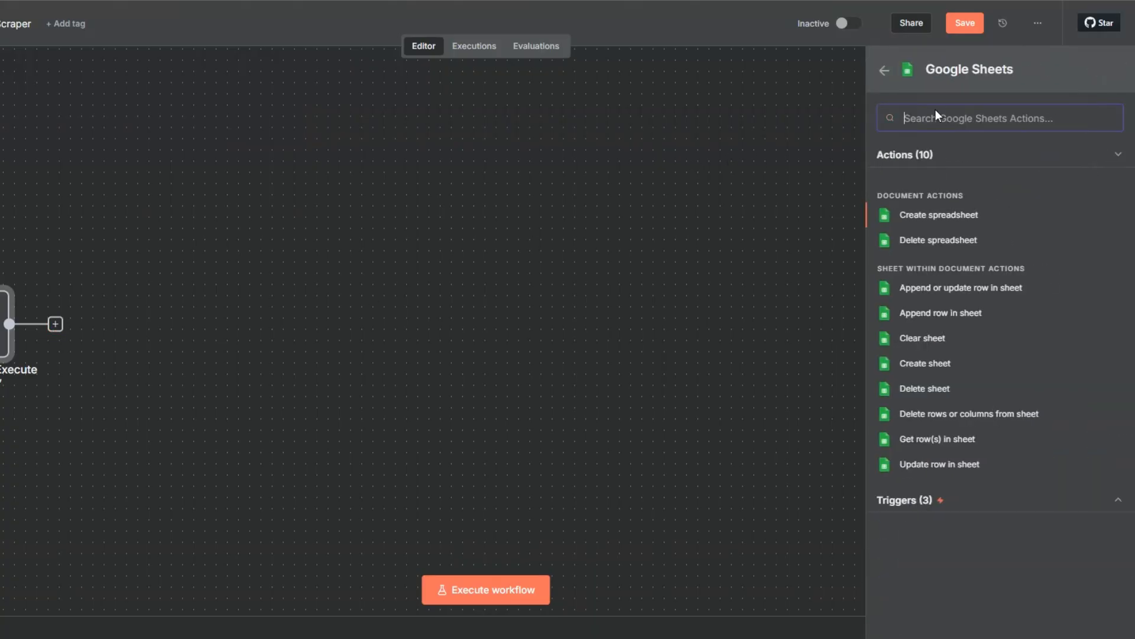
click(929, 451)
click(451, 123)
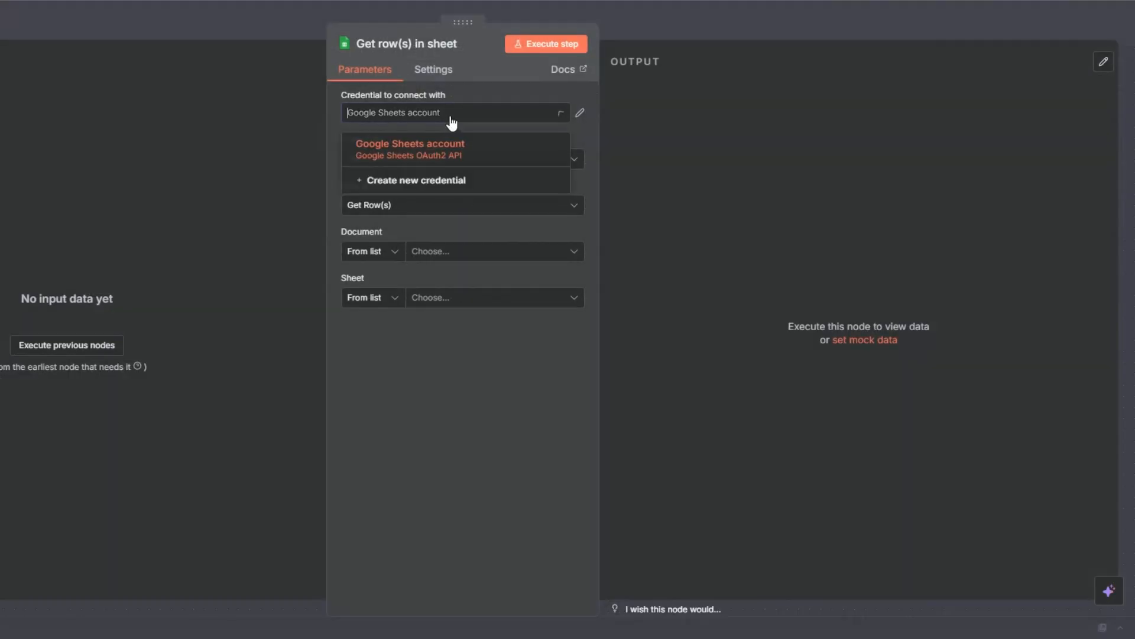
click(446, 185)
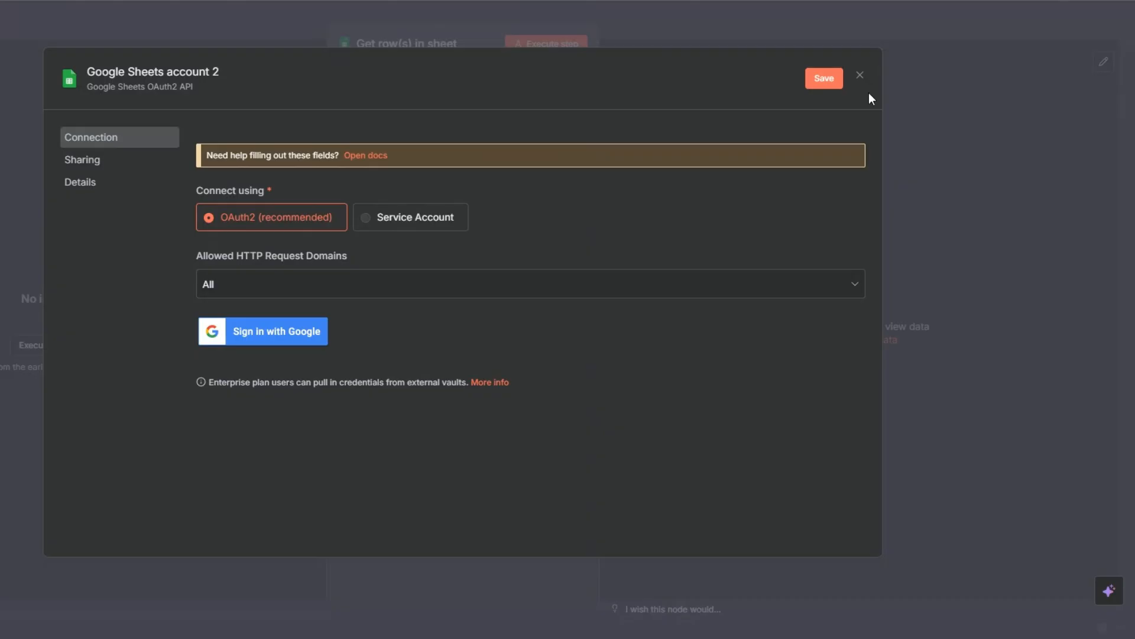
click(858, 80)
click(505, 347)
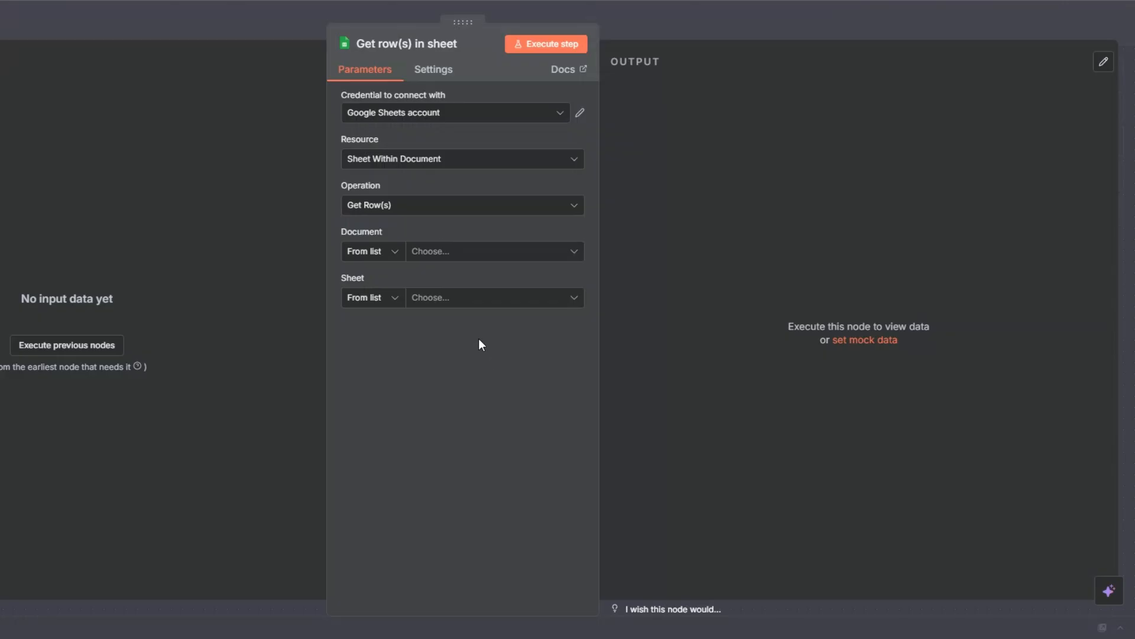
Set the Get row(s) node to read the Keywords sheet of the LinkedIn Leads spreadsheet, and execute it
click(432, 258)
click(449, 311)
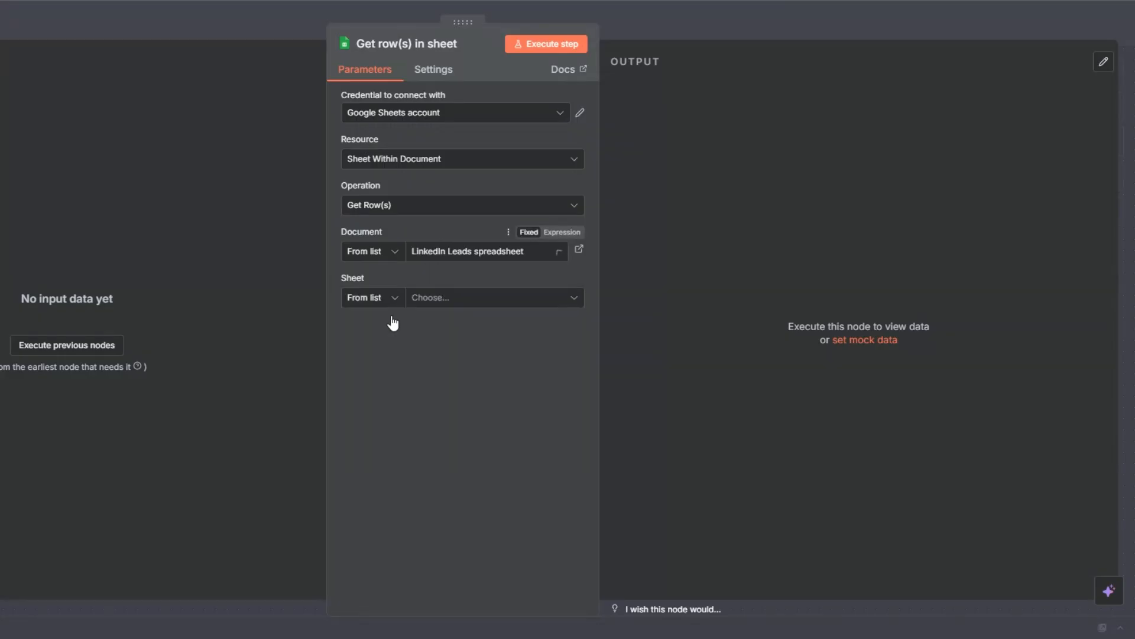
click(427, 302)
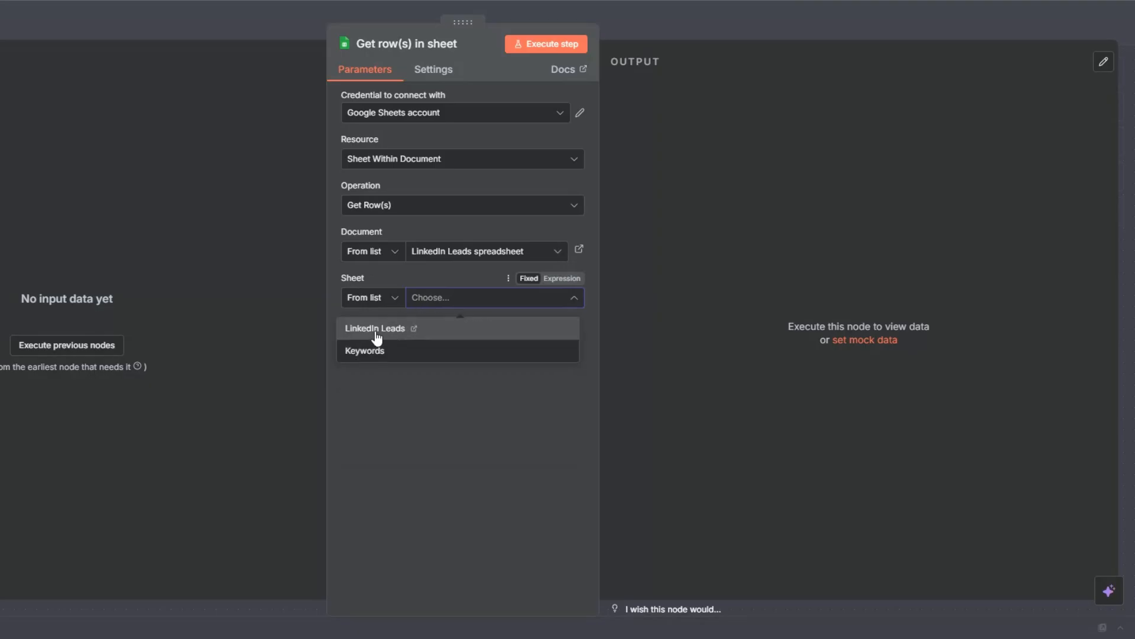
click(371, 355)
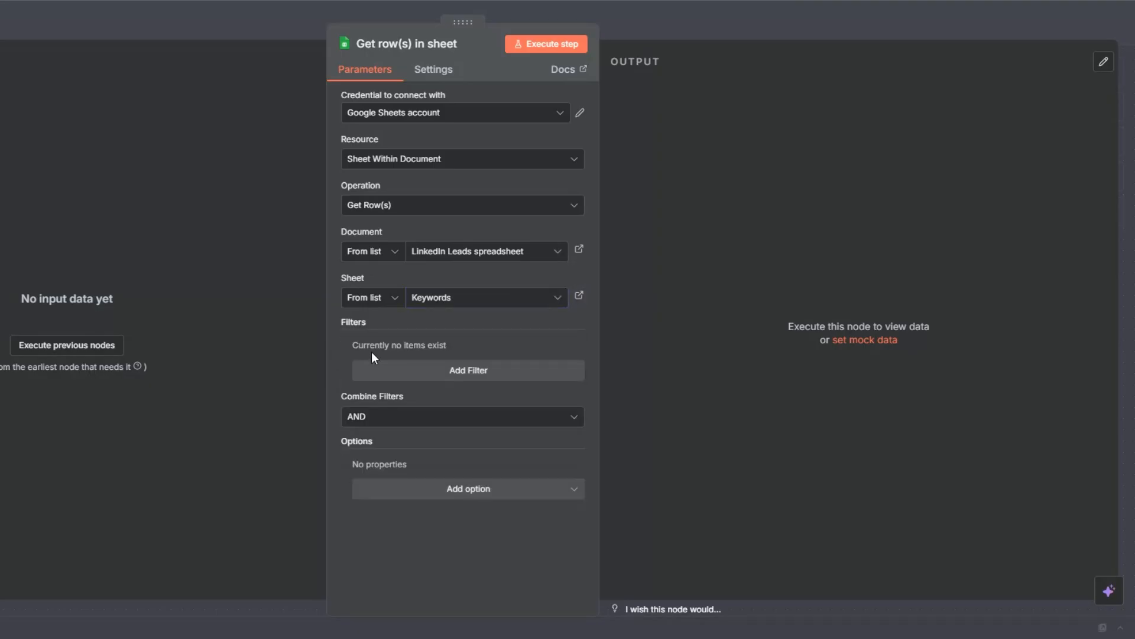
click(524, 48)
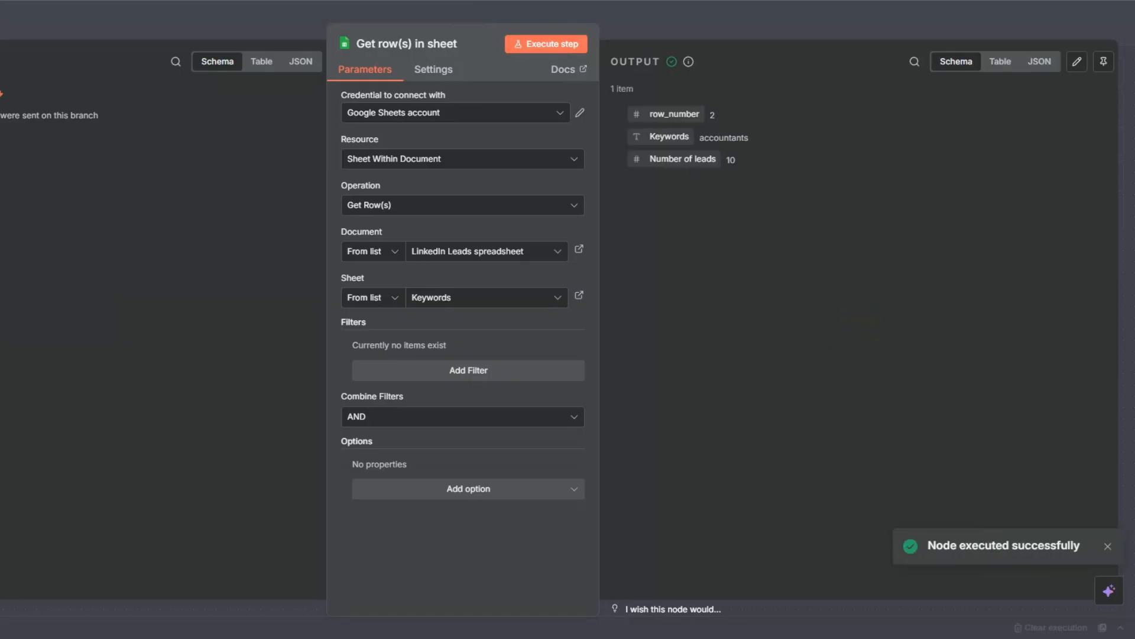
Return to the canvas and rename the Google Sheets node as Get Keywords
key(Escape)
key(F2)
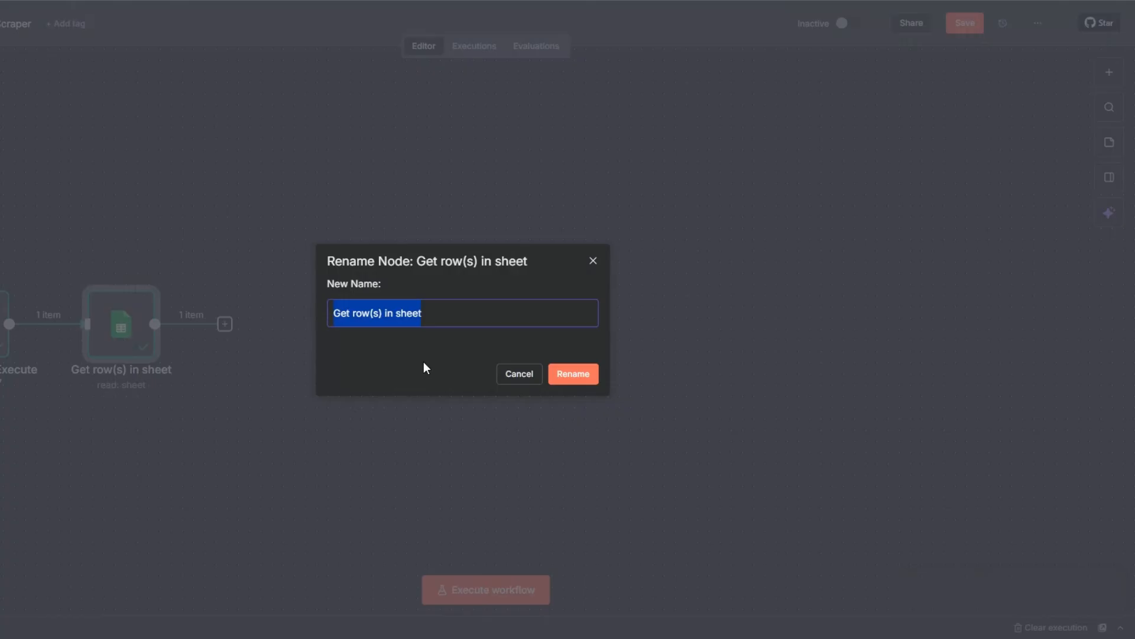
click(355, 313)
text(Kew)
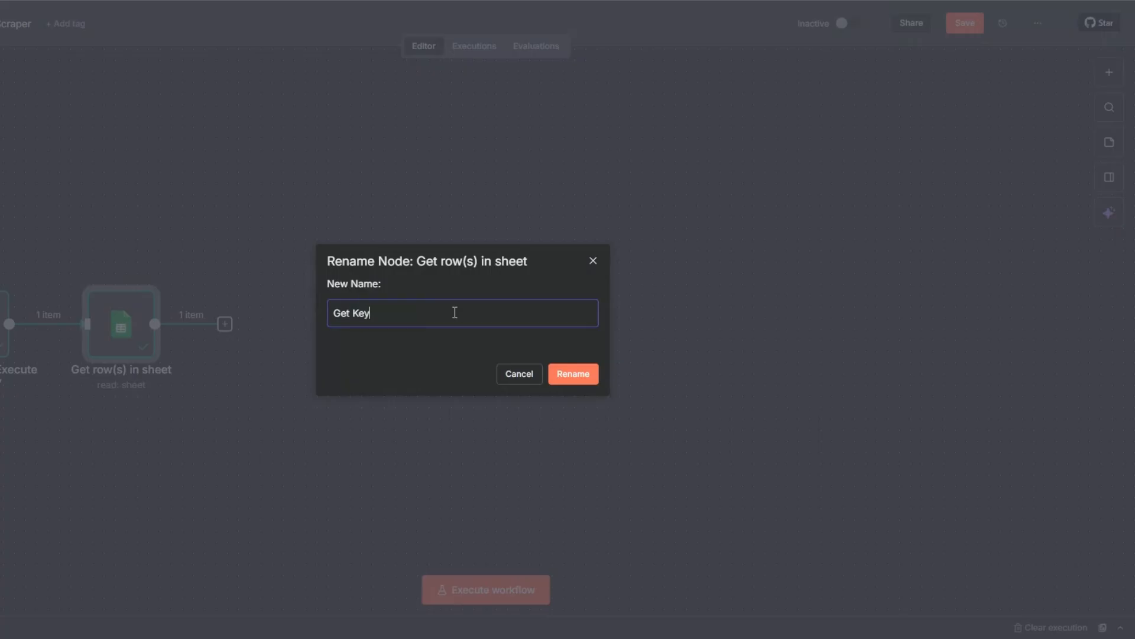
text(words)
click(574, 371)
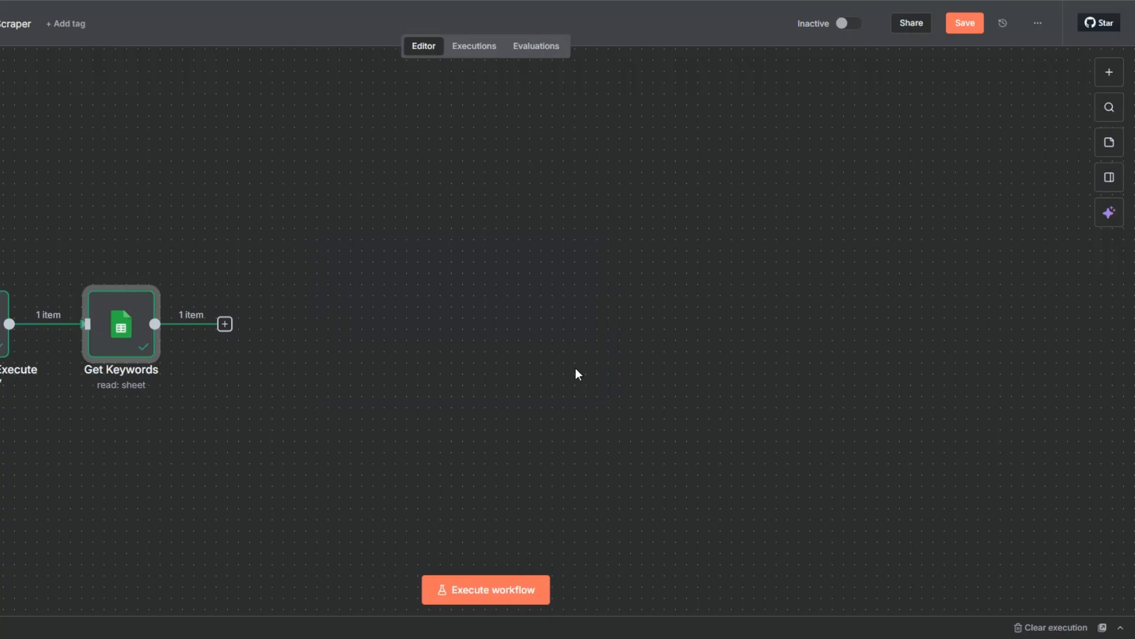
Add an Apify "Run an Actor" node after Get Keywords
click(226, 326)
text(apify)
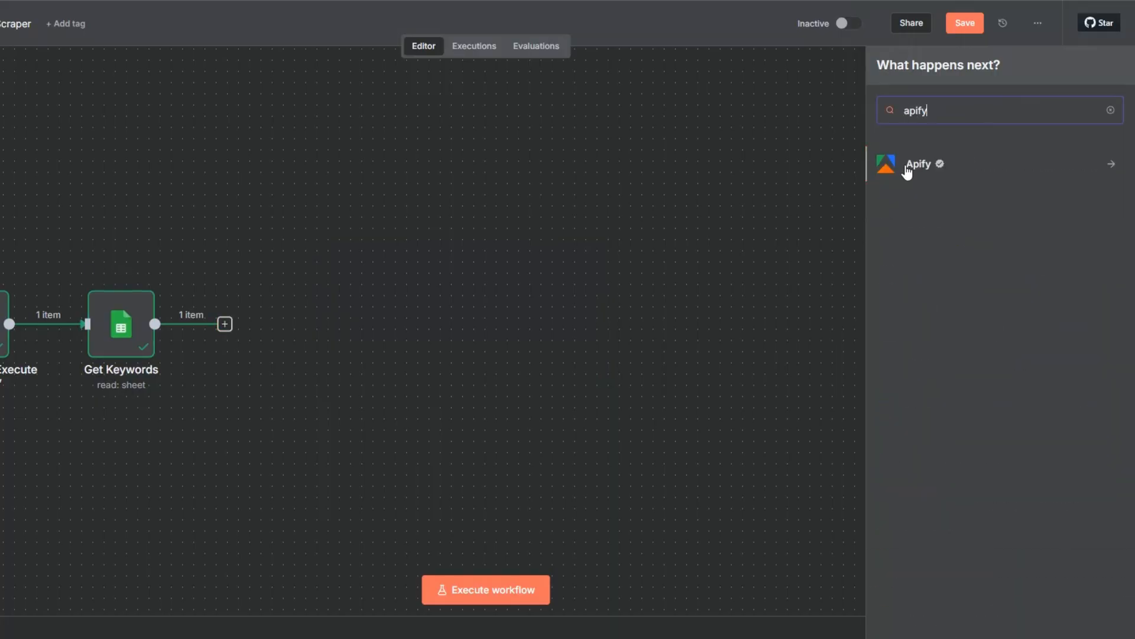
click(908, 171)
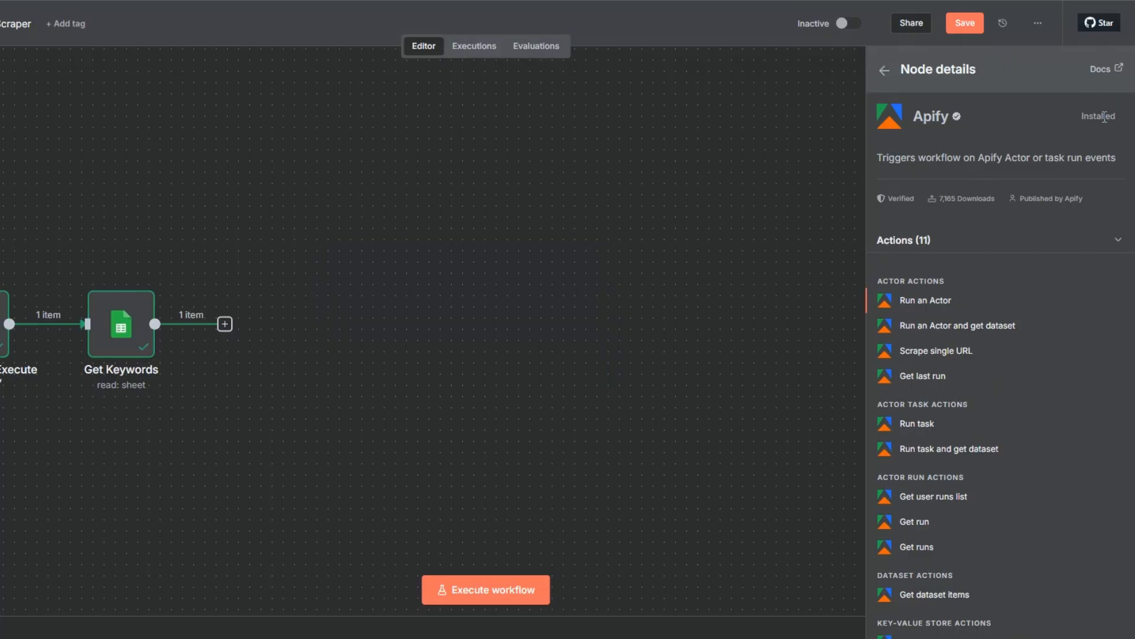
click(928, 303)
click(413, 118)
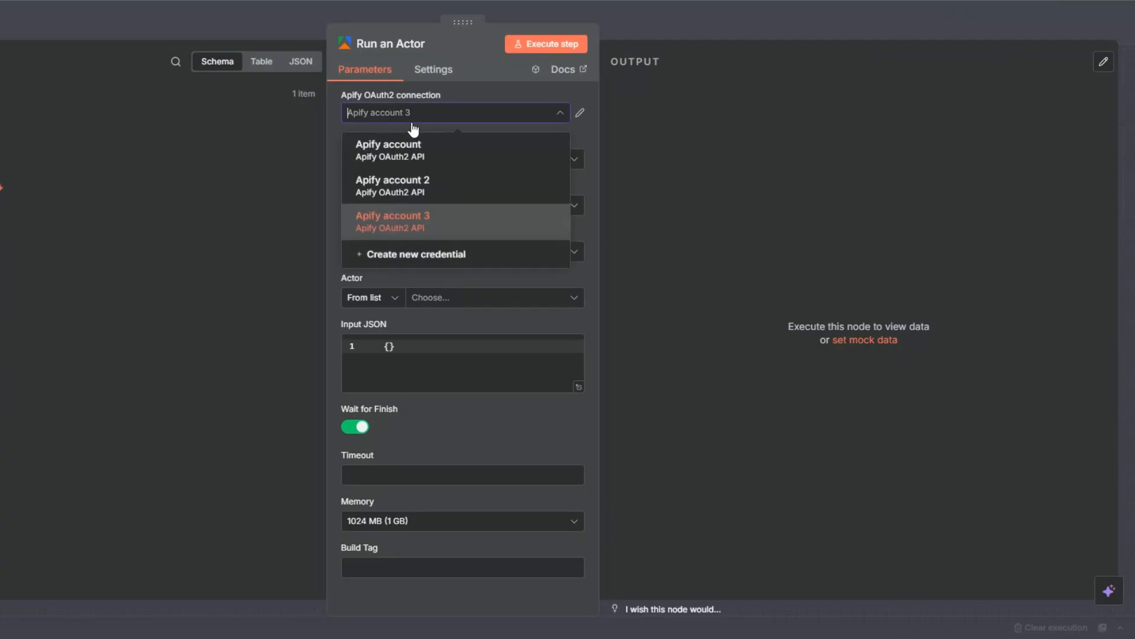
click(411, 257)
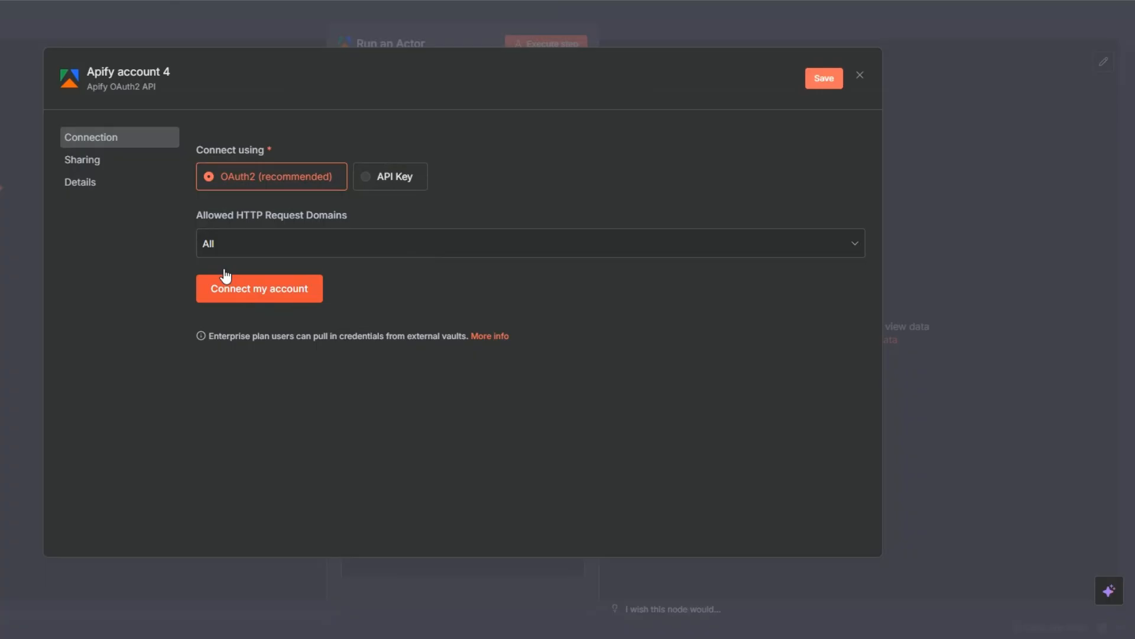
click(858, 76)
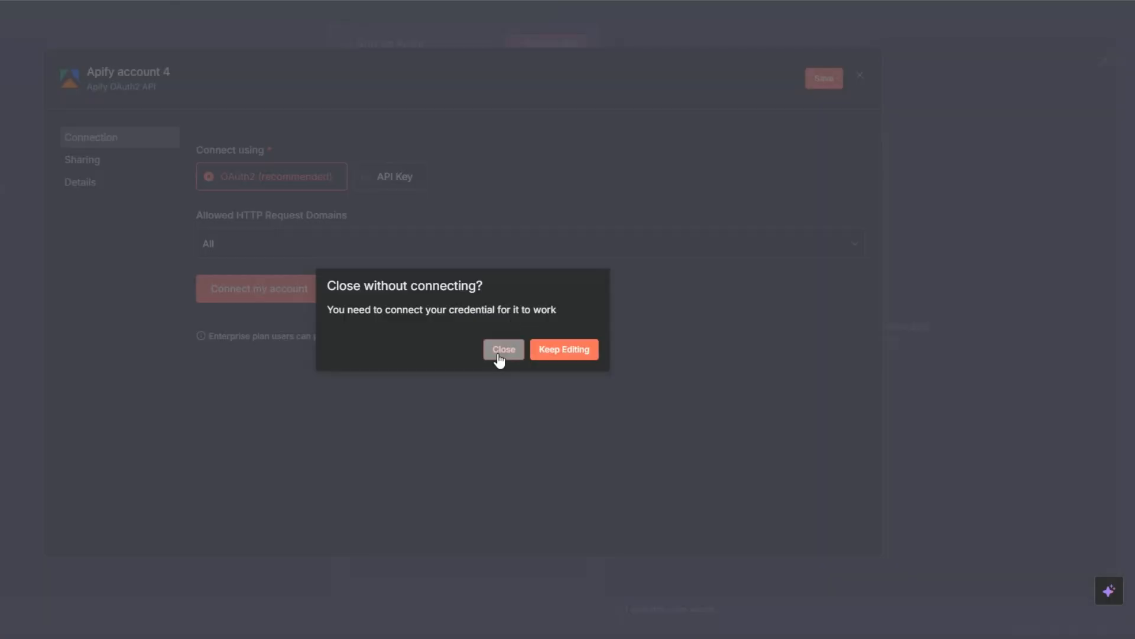
click(500, 353)
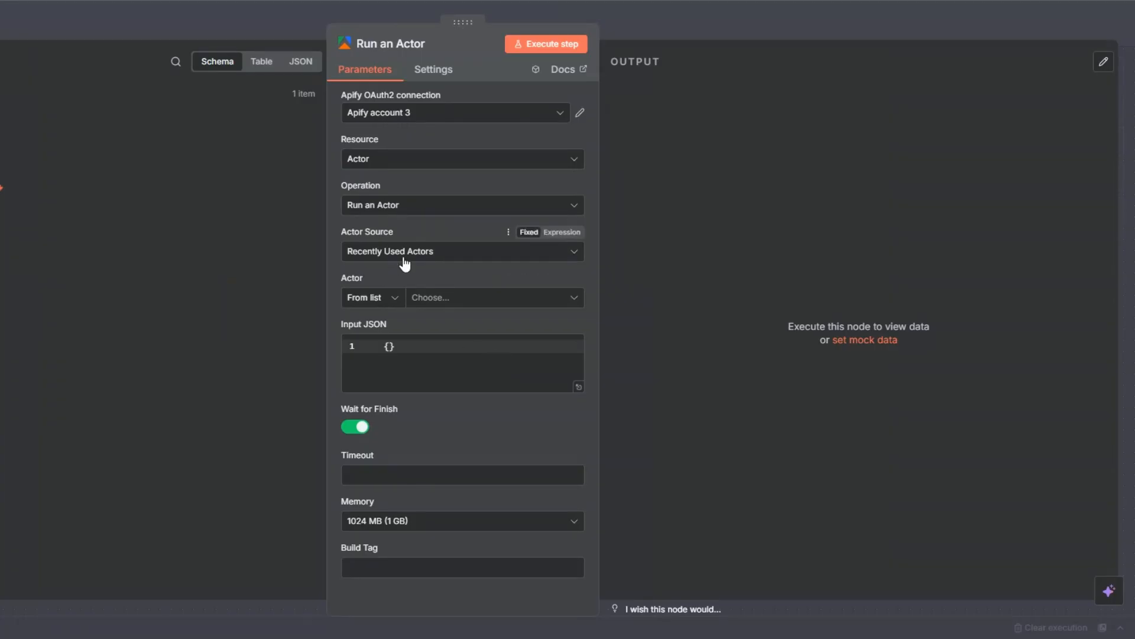
Select Linkedin Email Scraper as the actor, then switch Input JSON to an expression and clear it in the expanded editor
click(431, 298)
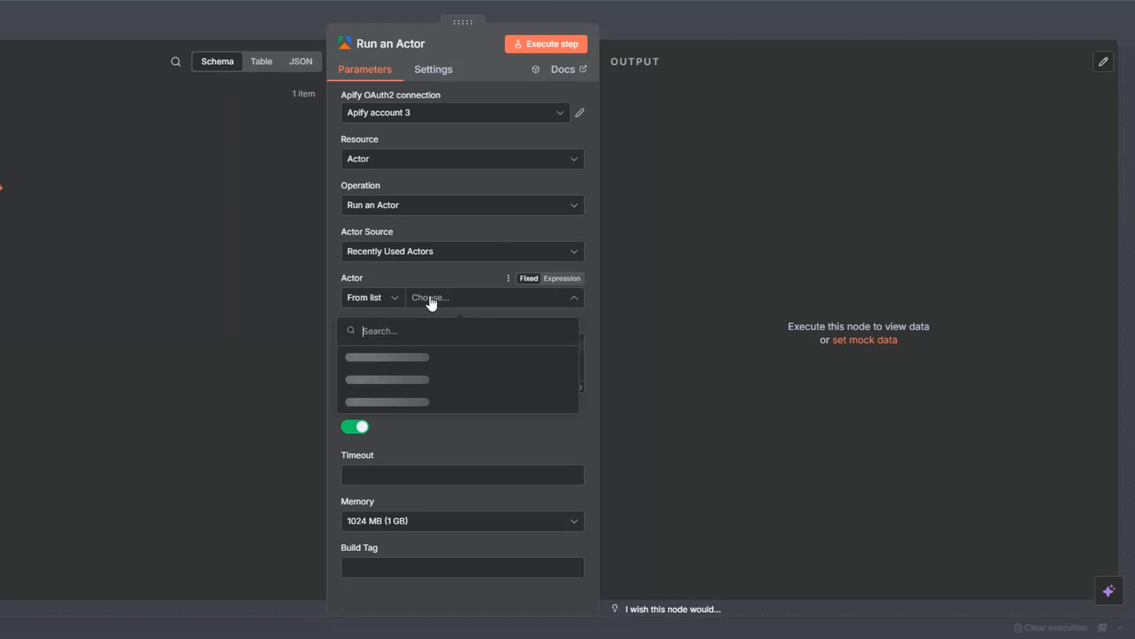
click(410, 366)
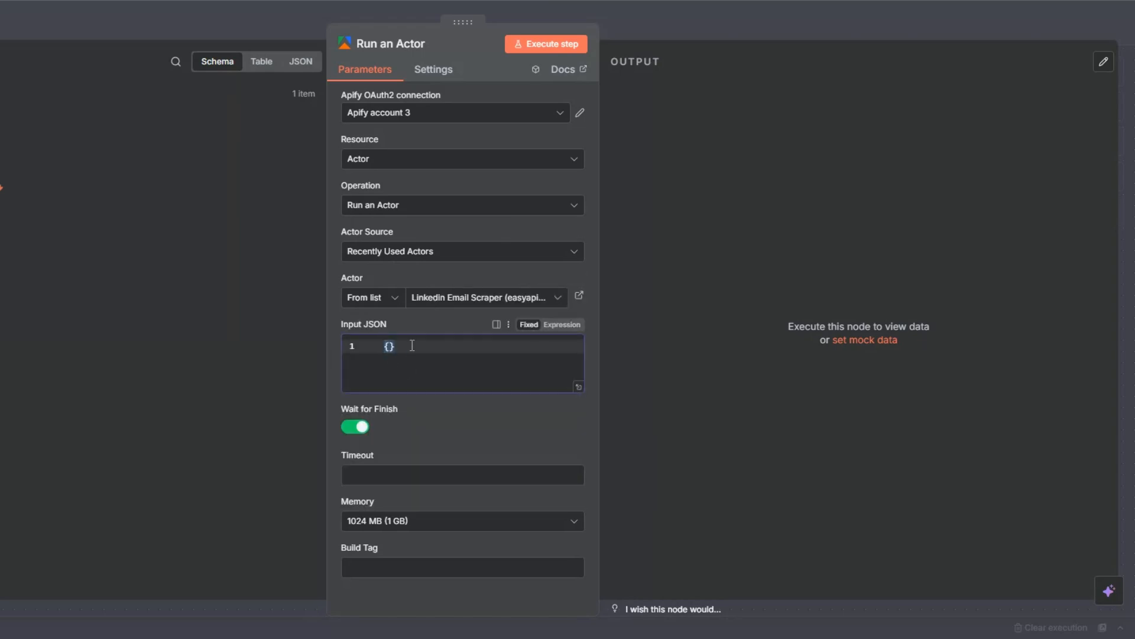
click(566, 326)
click(574, 352)
click(103, 95)
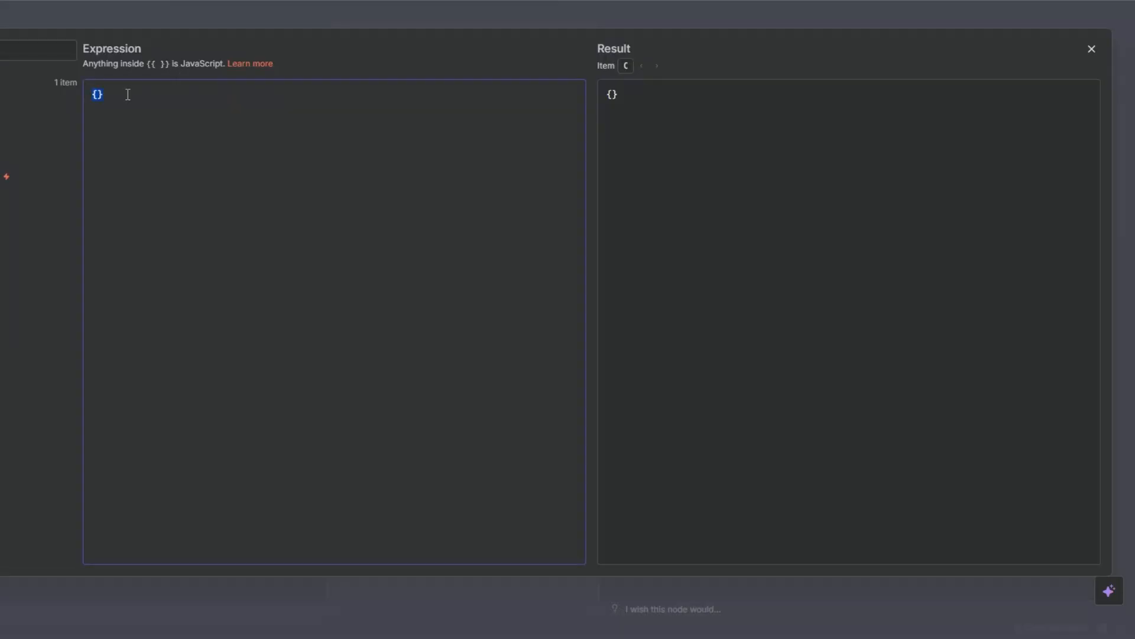
key(BackSpace)
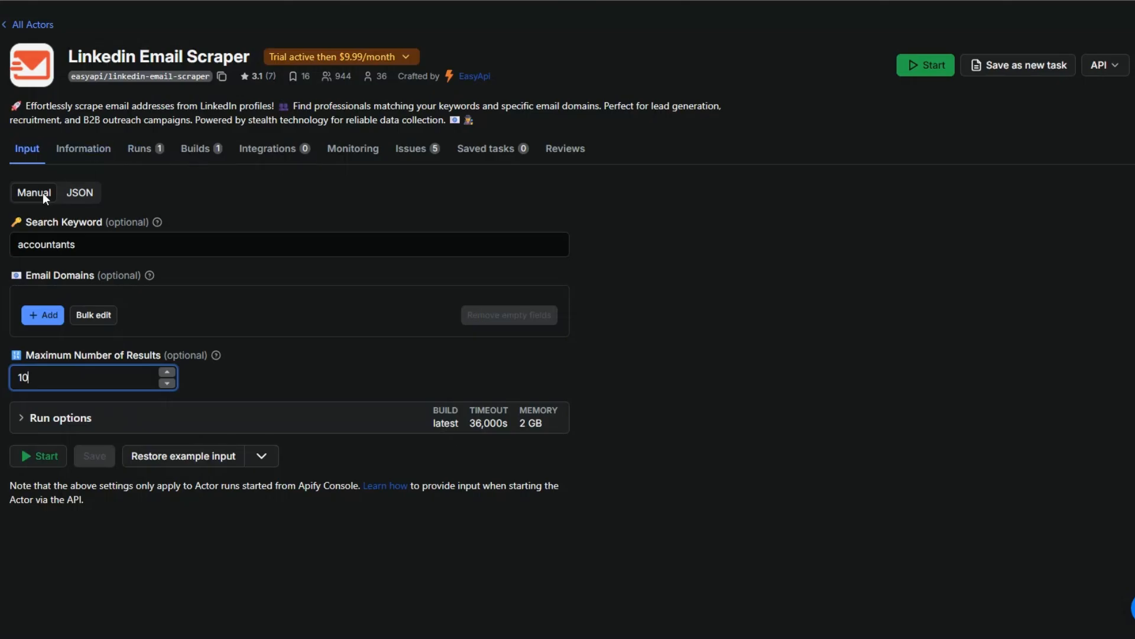
Copy the Linkedin Email Scraper's input as JSON from Apify and paste it into n8n's Input JSON expression
click(83, 194)
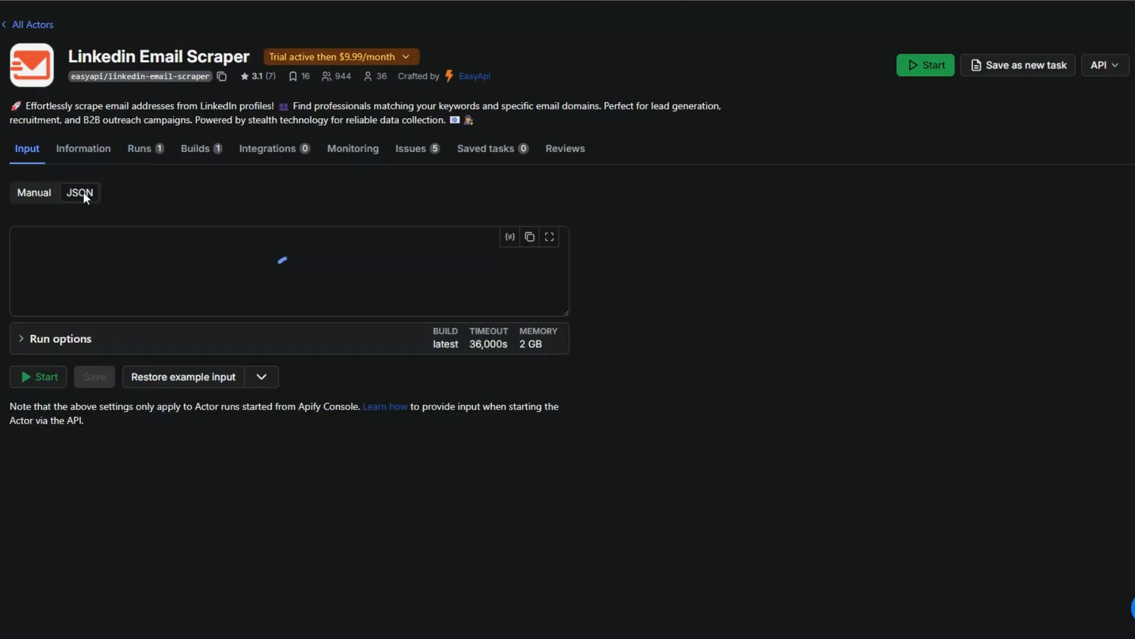
drag(55, 233, 57, 274)
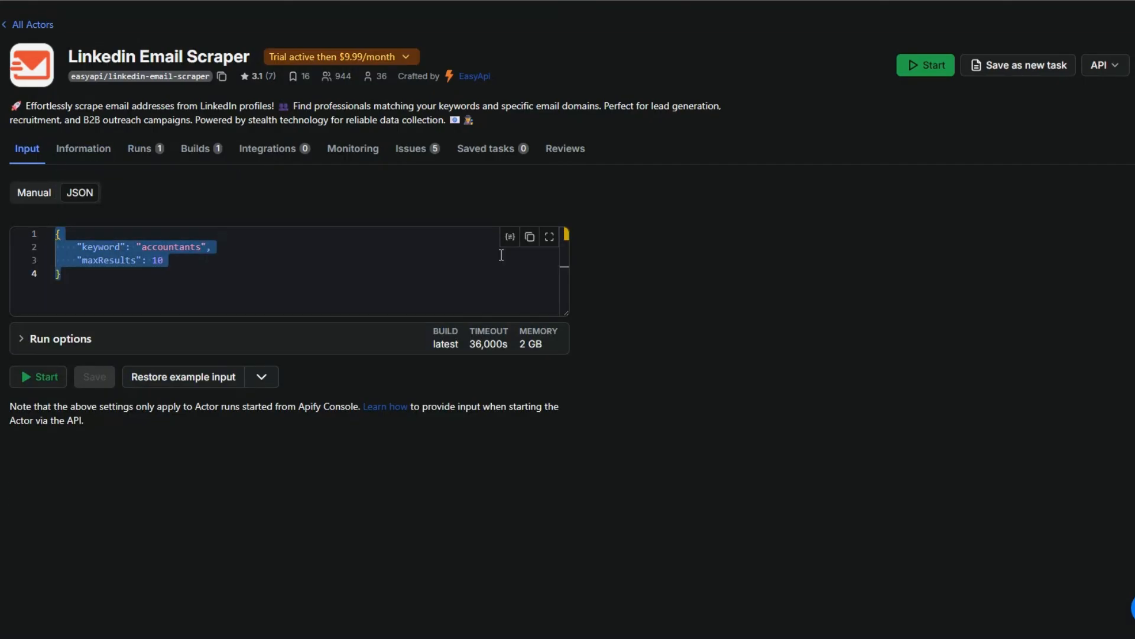
click(530, 236)
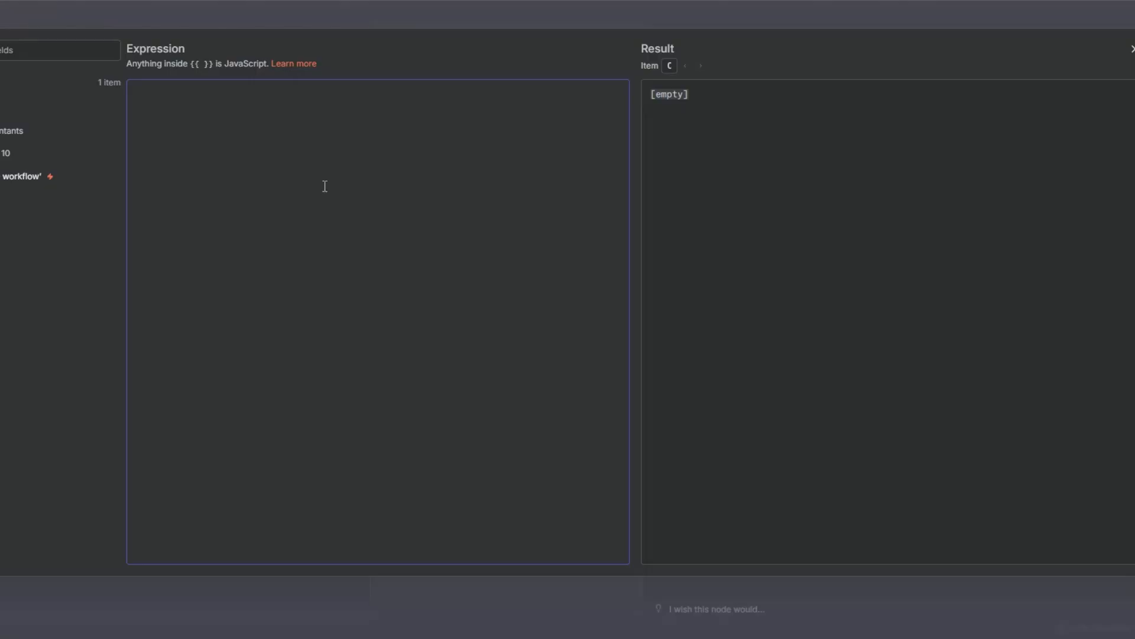
key(ctrl+v)
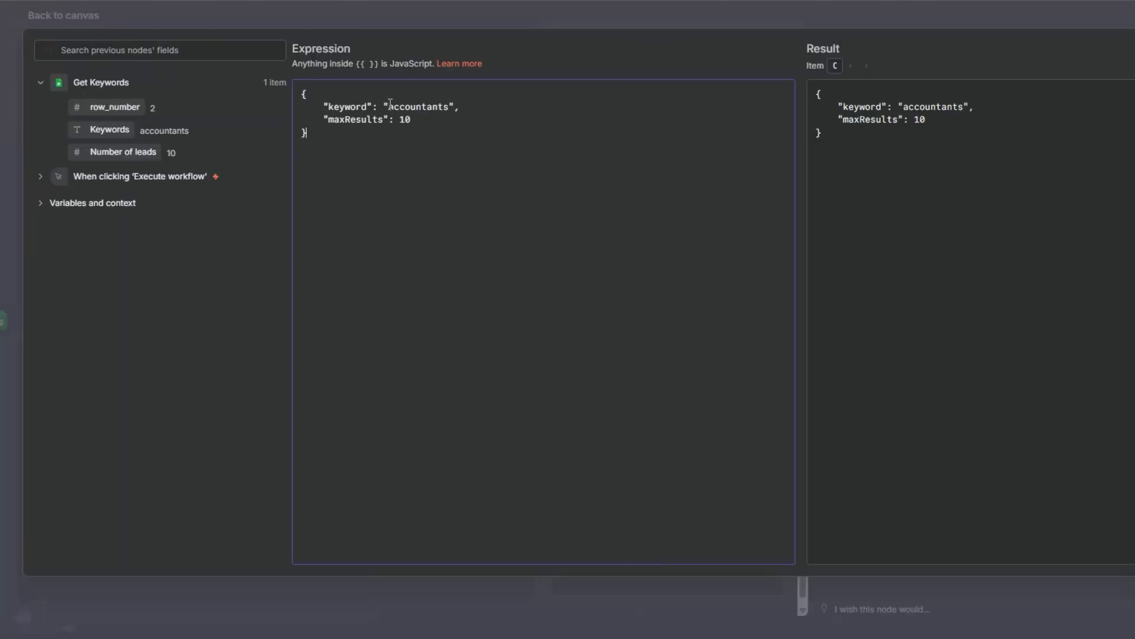
Map keyword to the Keywords field and maxResults to the Number of leads field from Get Keywords, and close the expression editor
drag(388, 107, 443, 106)
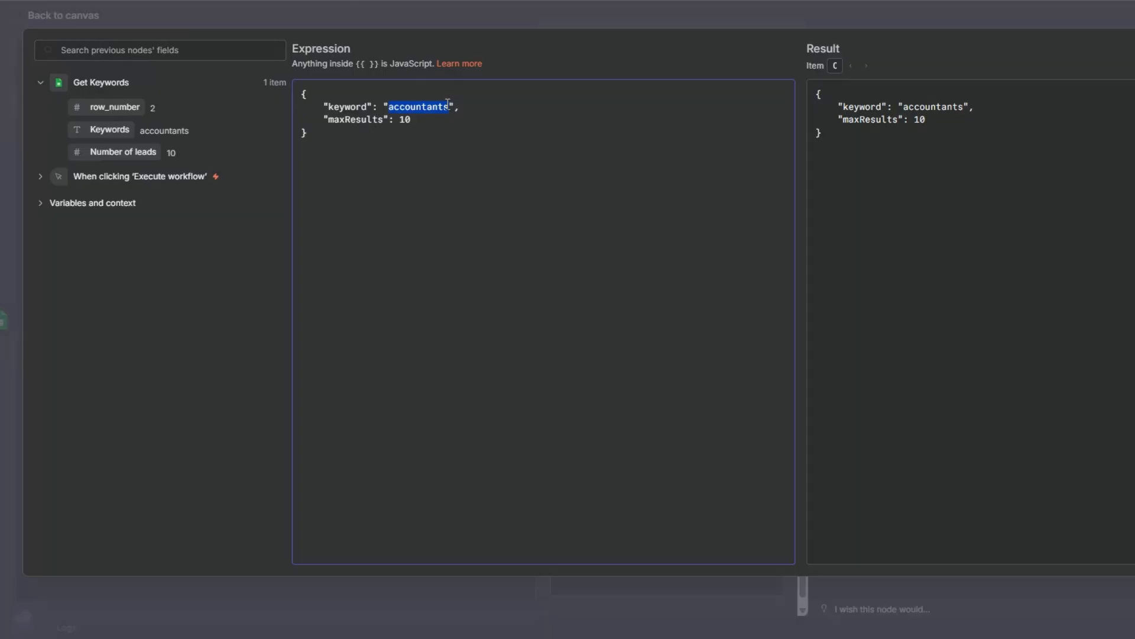
key(BackSpace)
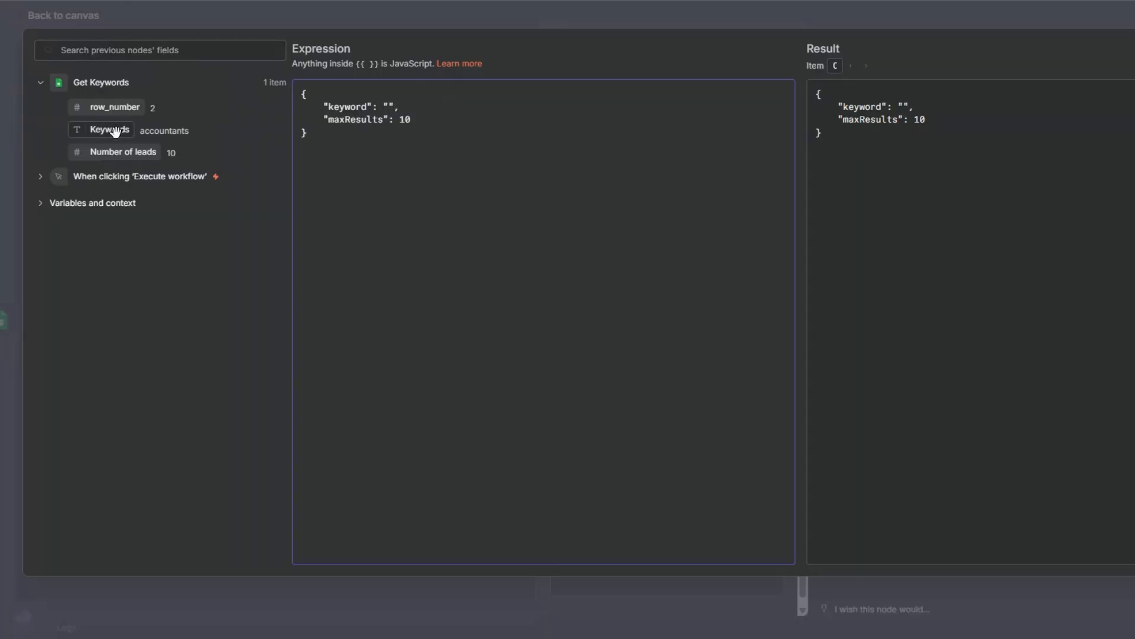
drag(114, 130, 390, 106)
double_click(412, 120)
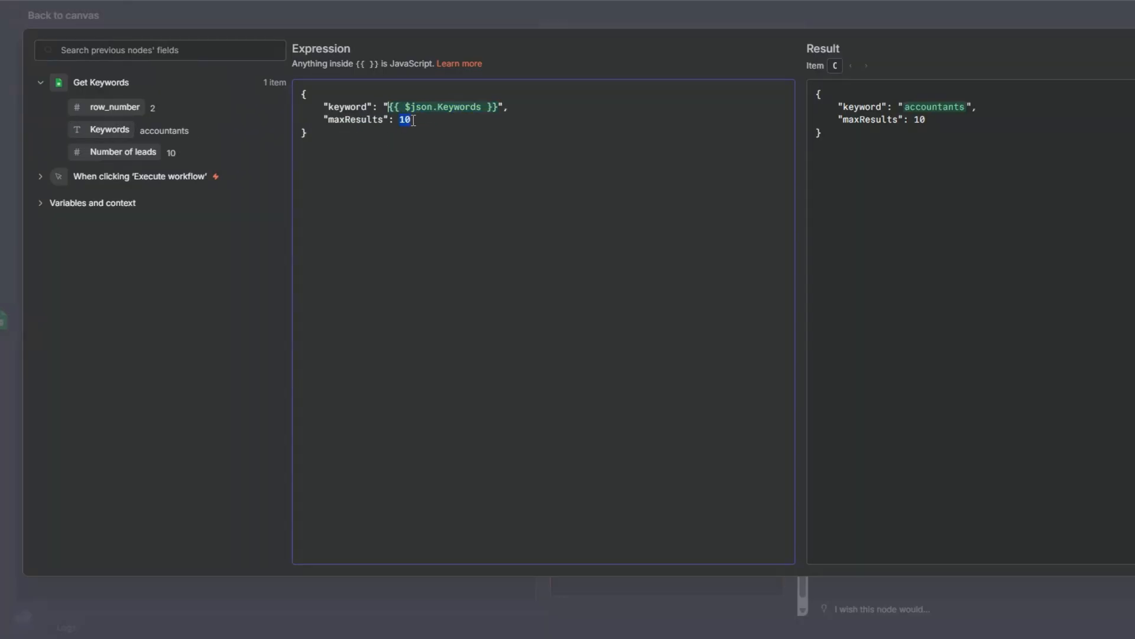
key(BackSpace)
drag(144, 152, 396, 124)
click(2, 187)
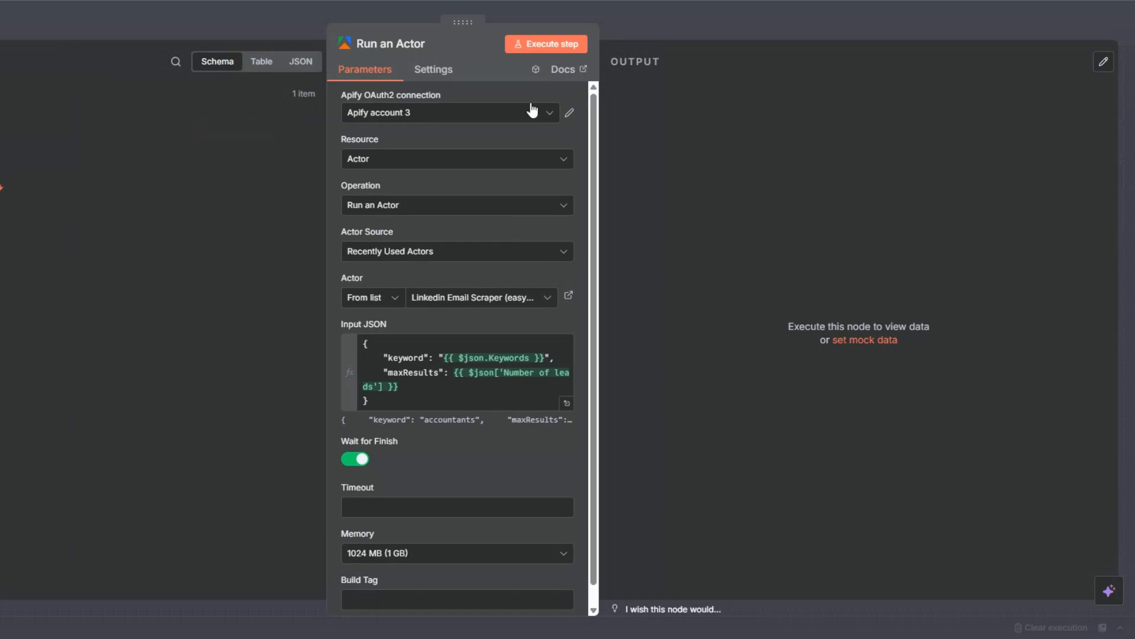
Execute the Run an Actor node, review its output down to the dataset ID, and return to the canvas
click(546, 44)
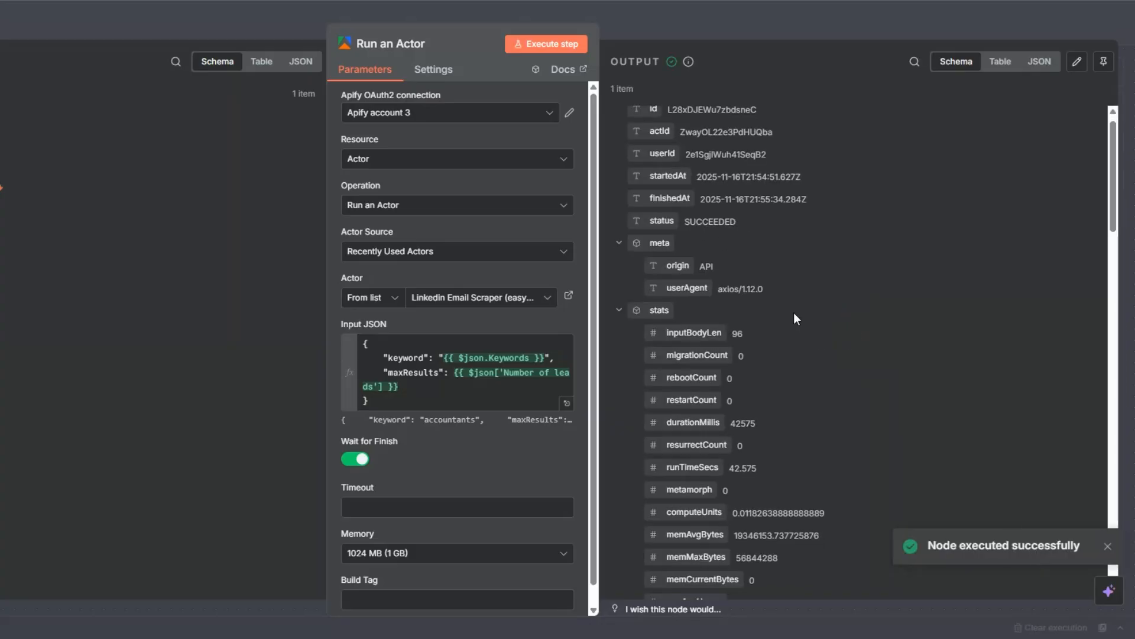
scroll(793, 312, down, 10)
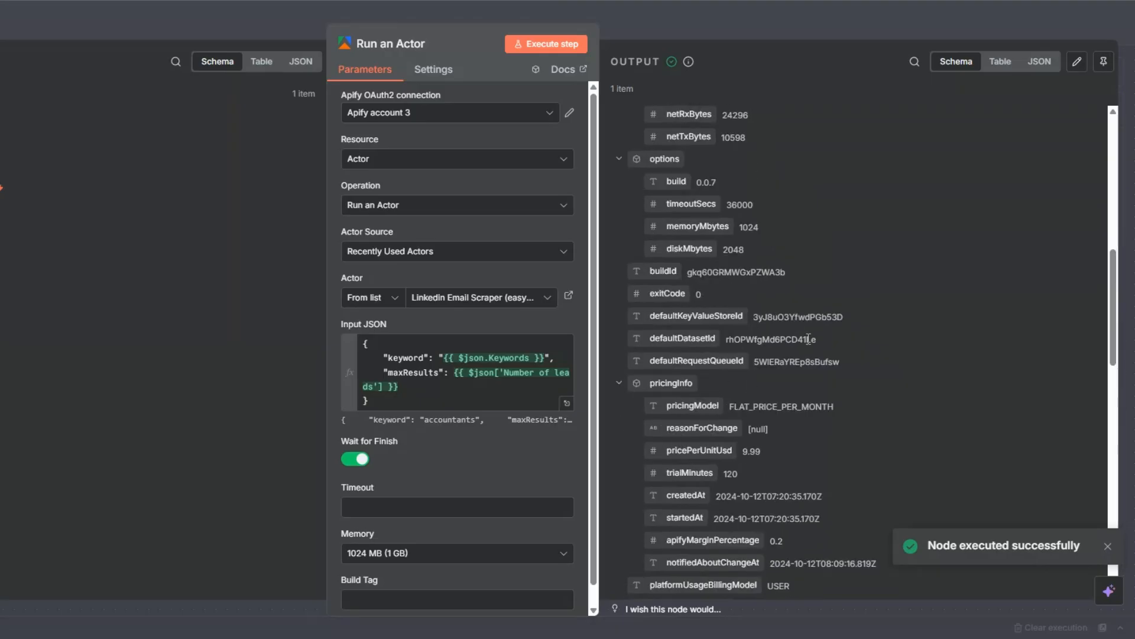
key(Escape)
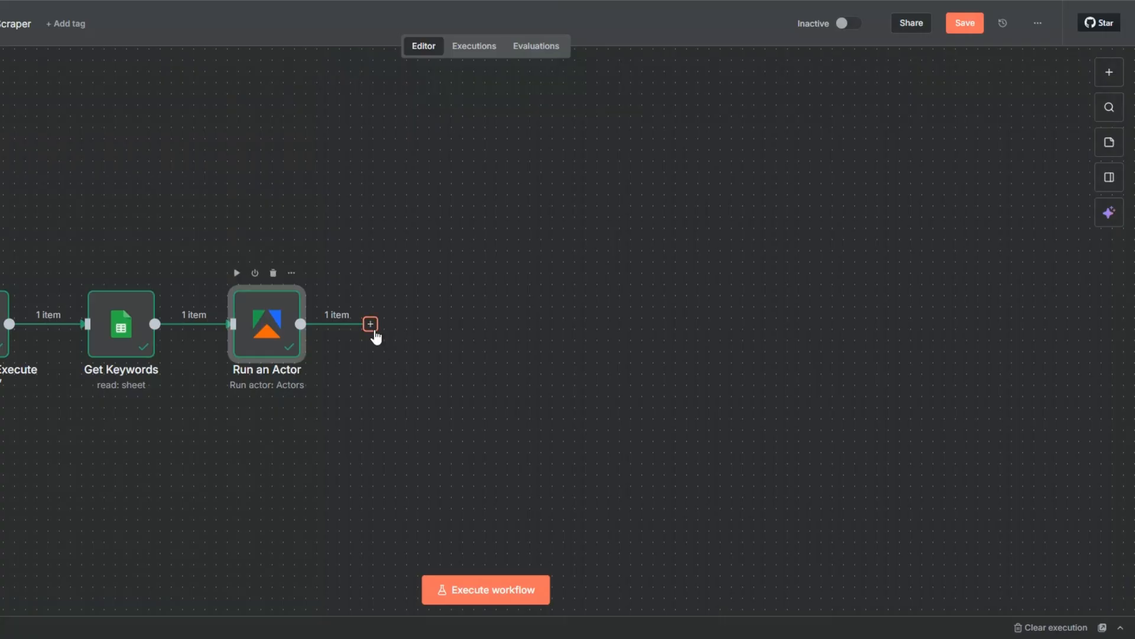
Add an Apify "Get dataset items" node after Run an Actor
click(373, 330)
text(apify)
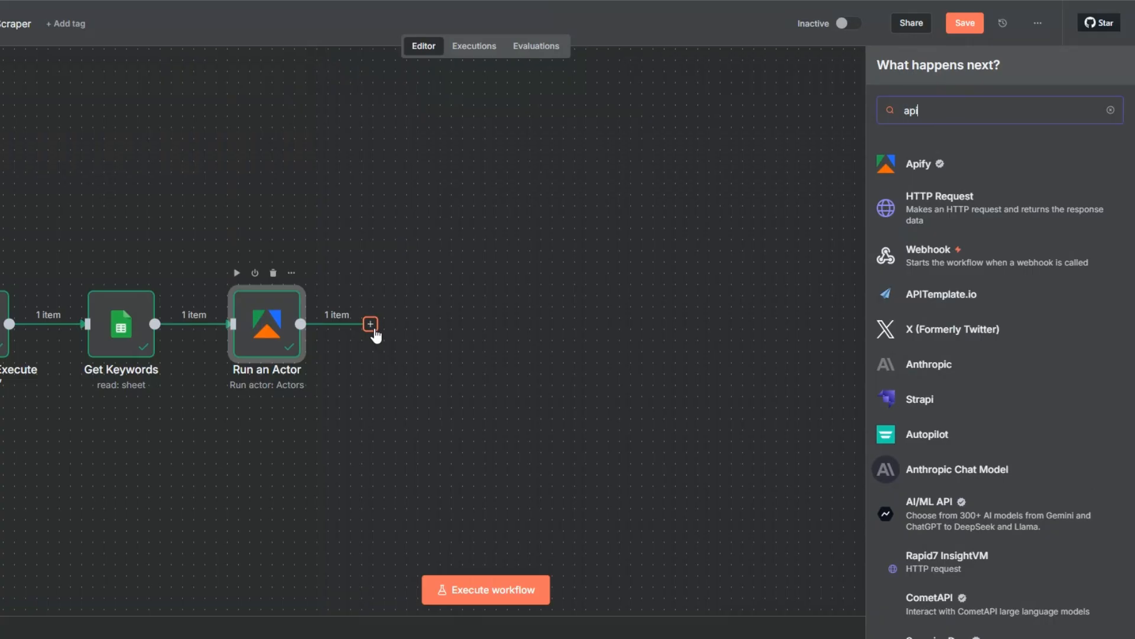
click(931, 166)
scroll(887, 372, down, 3)
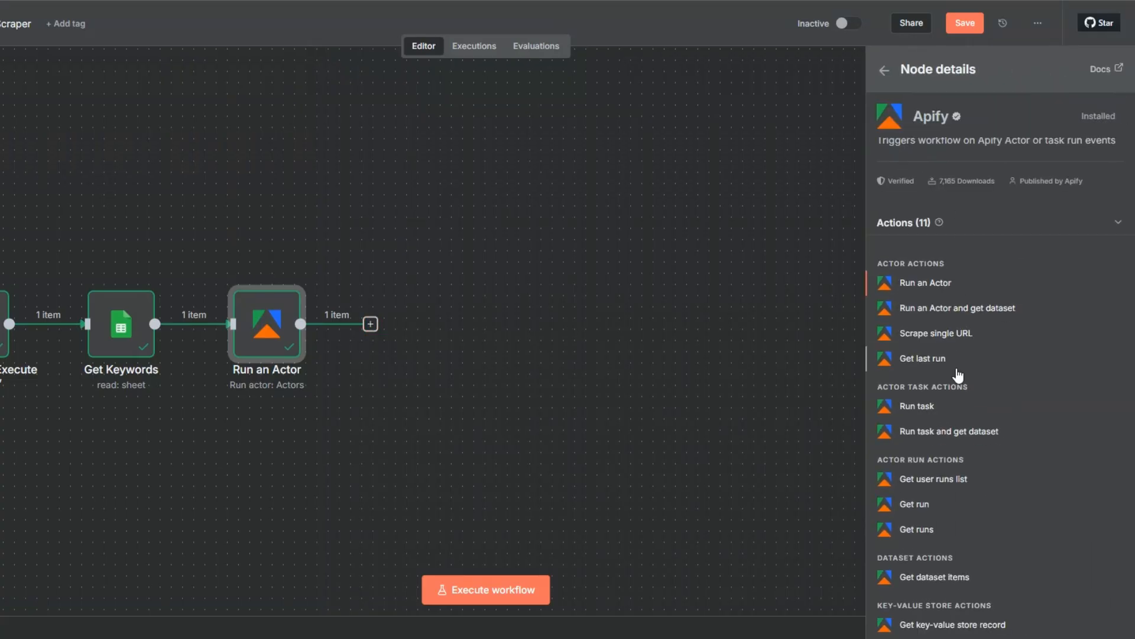
click(943, 497)
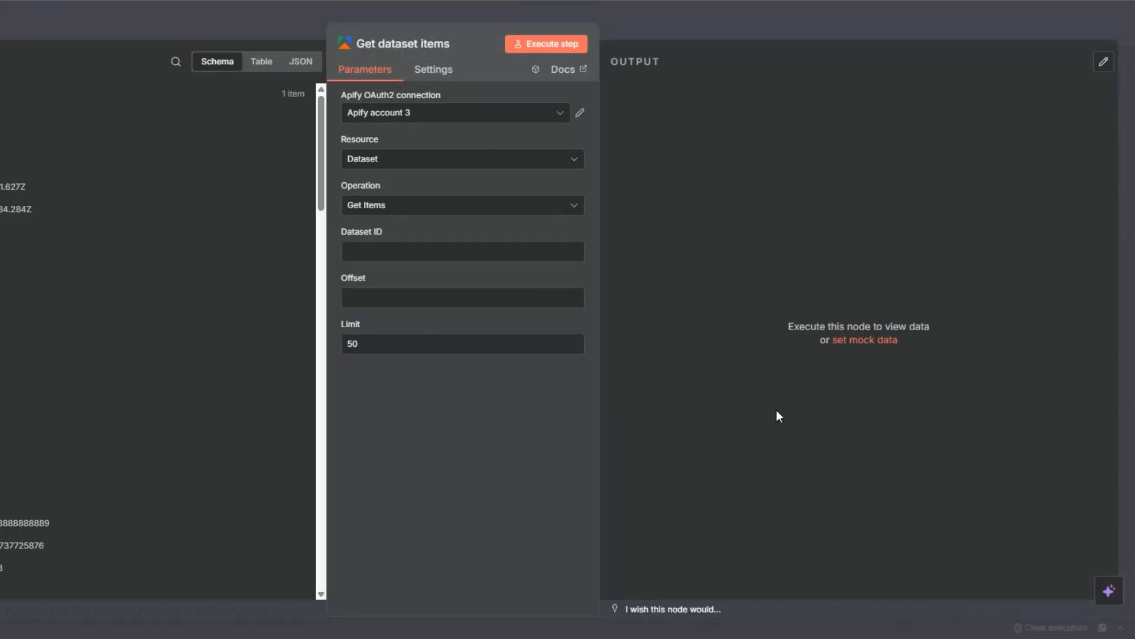
Map the Dataset ID to defaultDatasetId from the actor run's output and execute the Get dataset items node
click(346, 253)
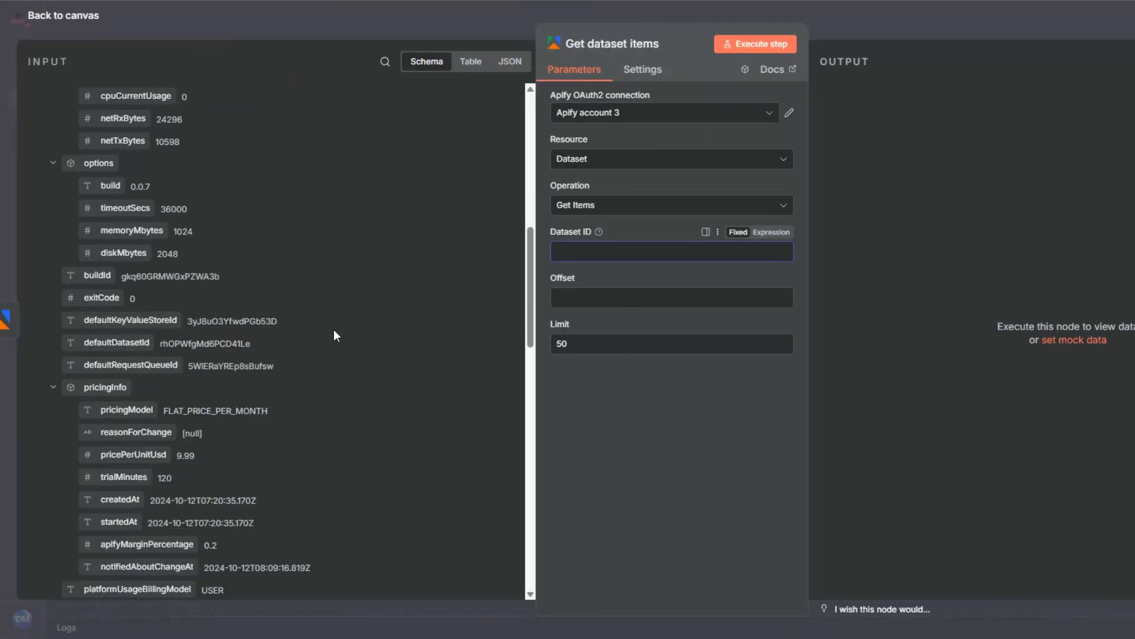
drag(117, 342, 578, 255)
click(754, 43)
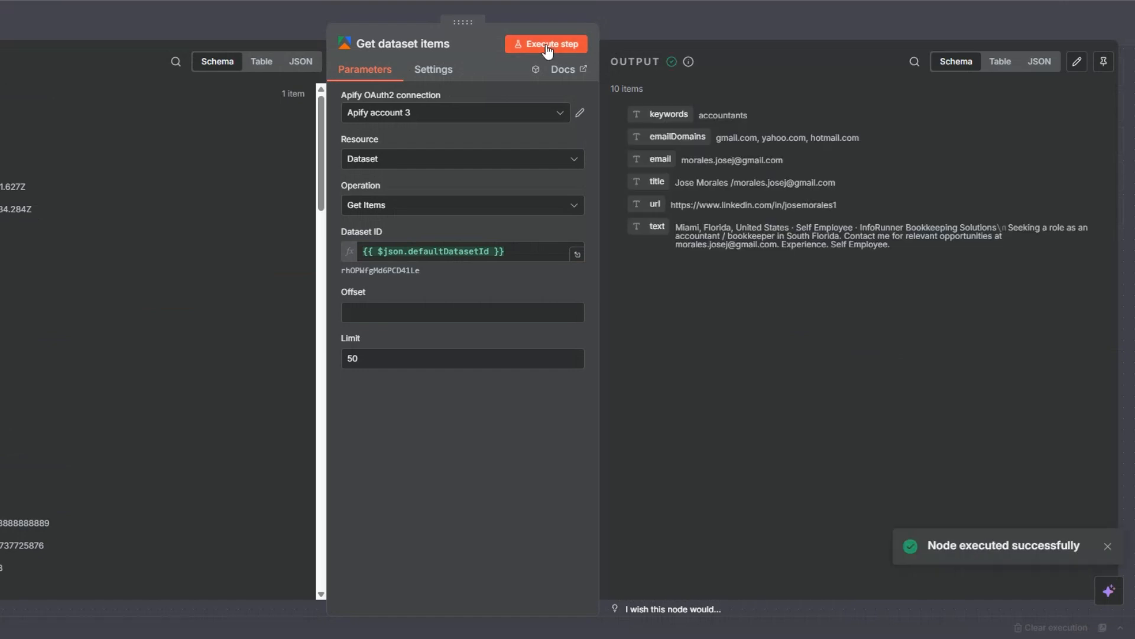
View the Get dataset items output as a table and look through the scraped lead rows
click(1003, 63)
scroll(946, 262, down, 8)
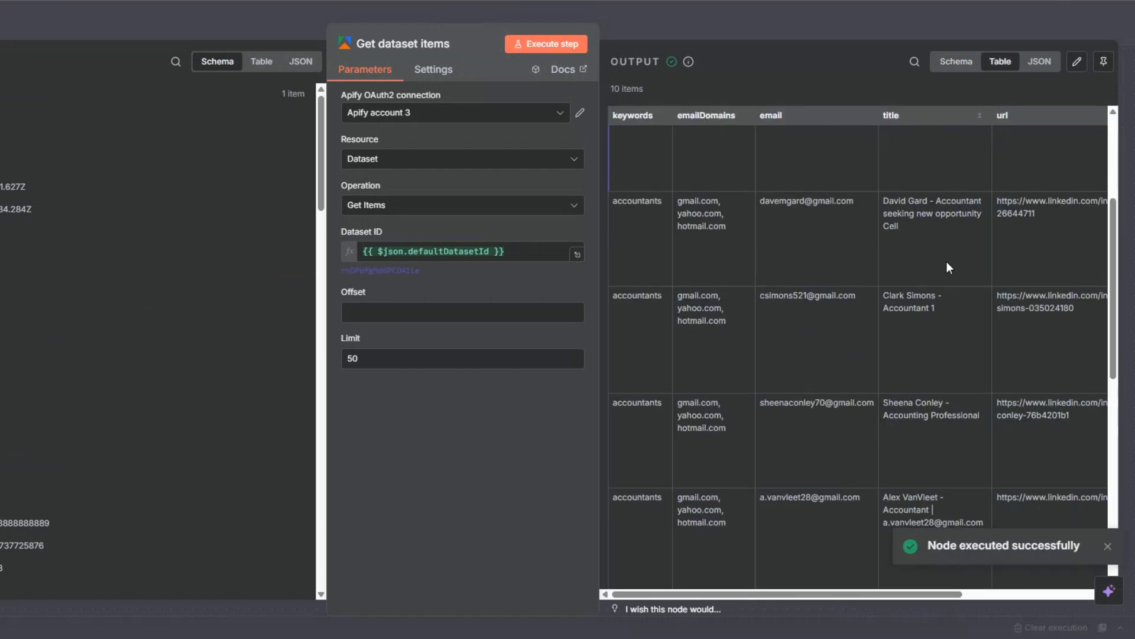
scroll(946, 261, up, 5)
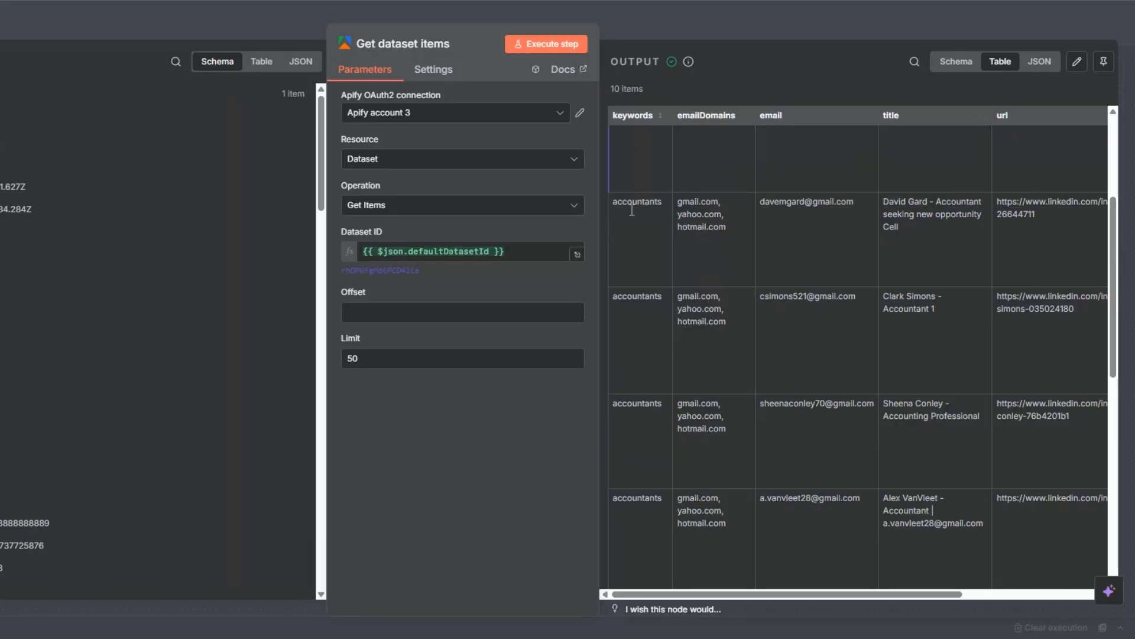
scroll(655, 190, up, 4)
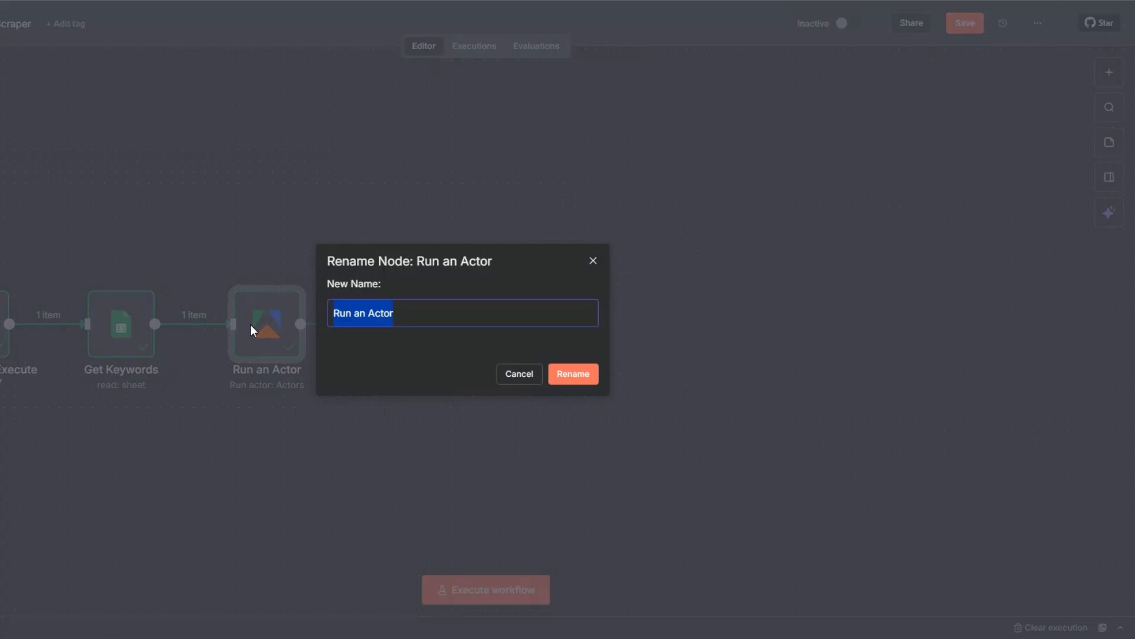
Rename the Run an Actor node to LinkedIn Leads Scraper and the Get dataset items node to Get LinkedIn Leads
key(ctrl+v)
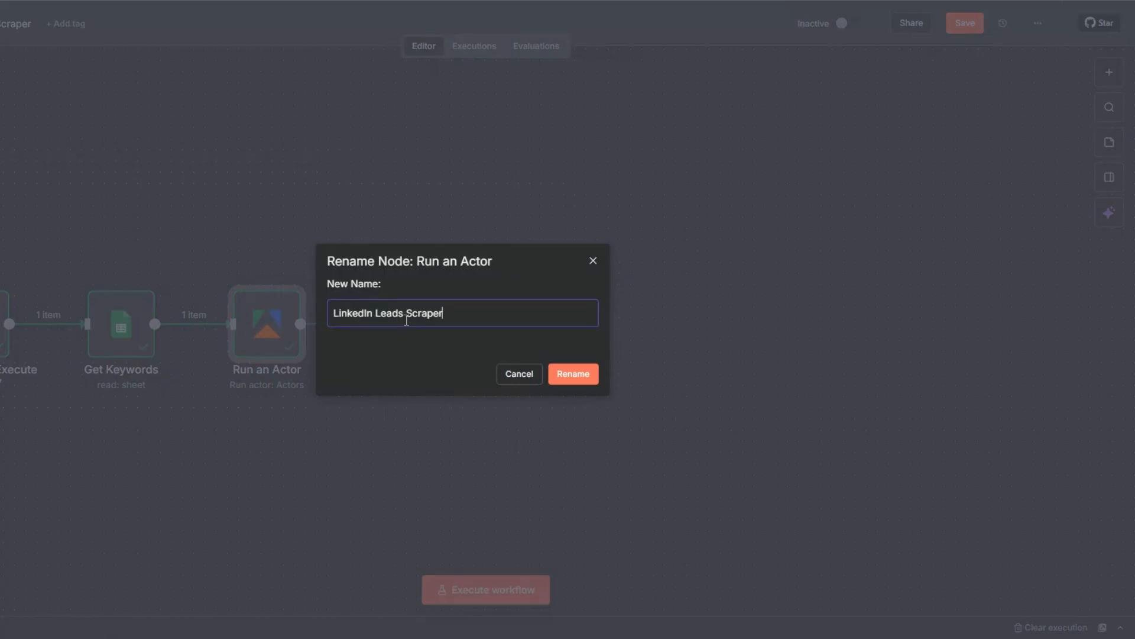
click(569, 375)
click(405, 328)
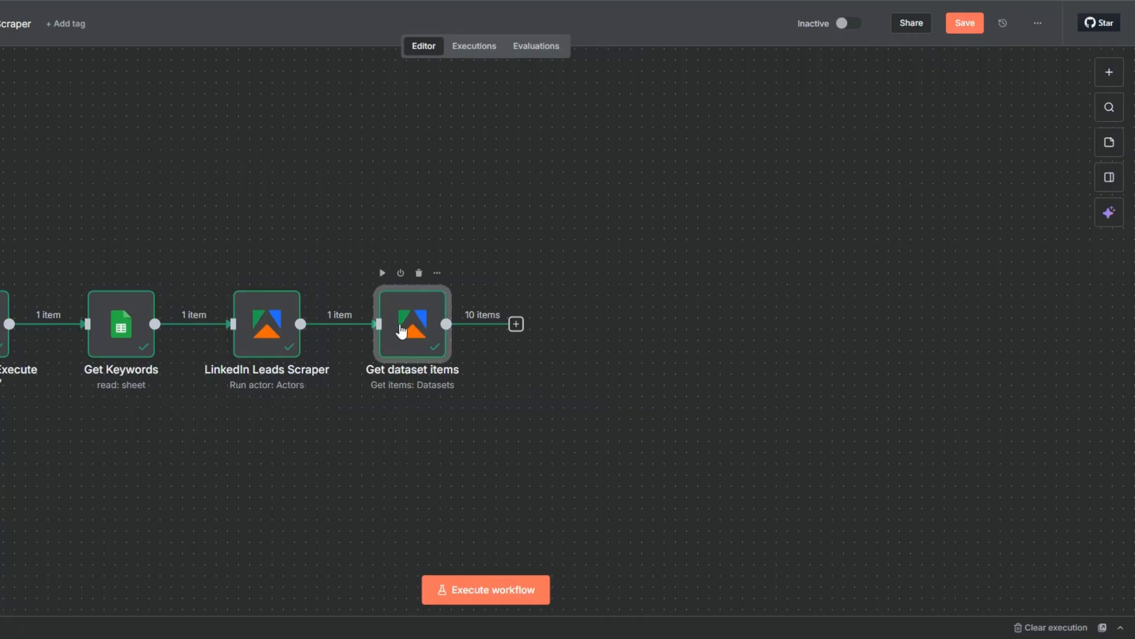
key(F2)
click(355, 312)
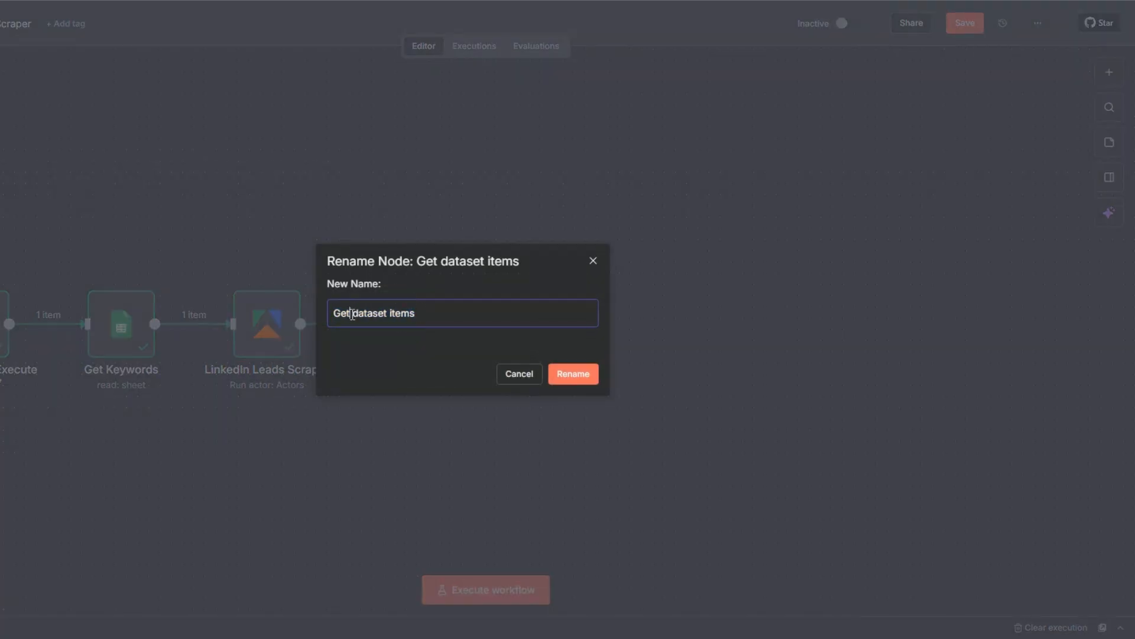
drag(353, 314, 441, 313)
key(BackSpace)
text(LinkedIn Leads)
click(576, 376)
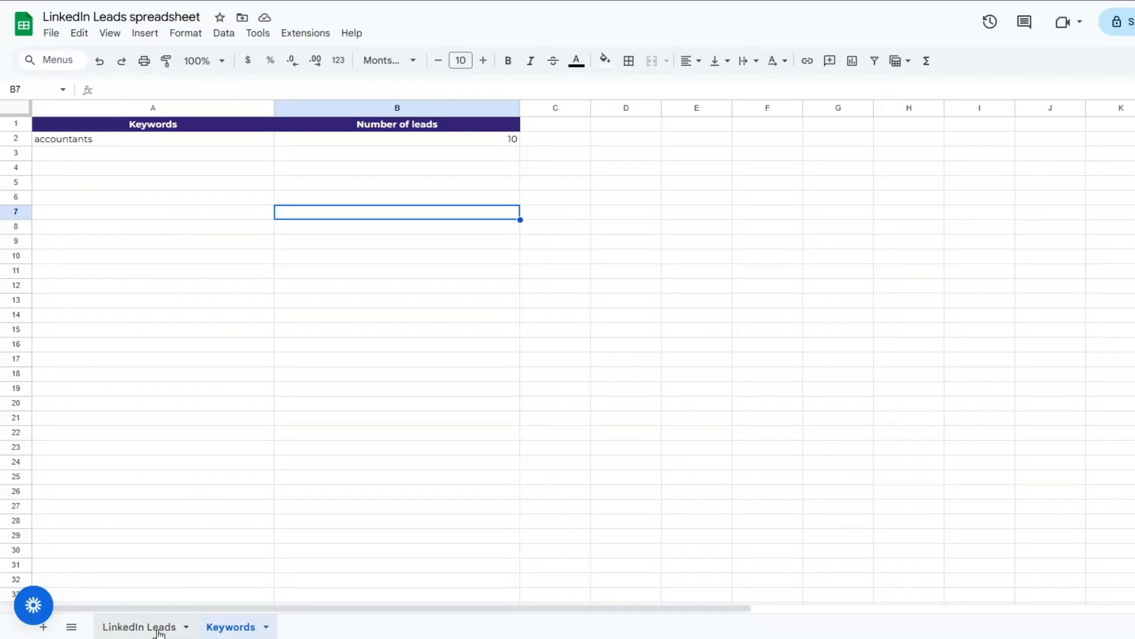
Switch to the Google Sheets spreadsheet and examine the column headers of the LinkedIn Leads sheet, from Keyword through LinkedIn Leads URLs
click(159, 628)
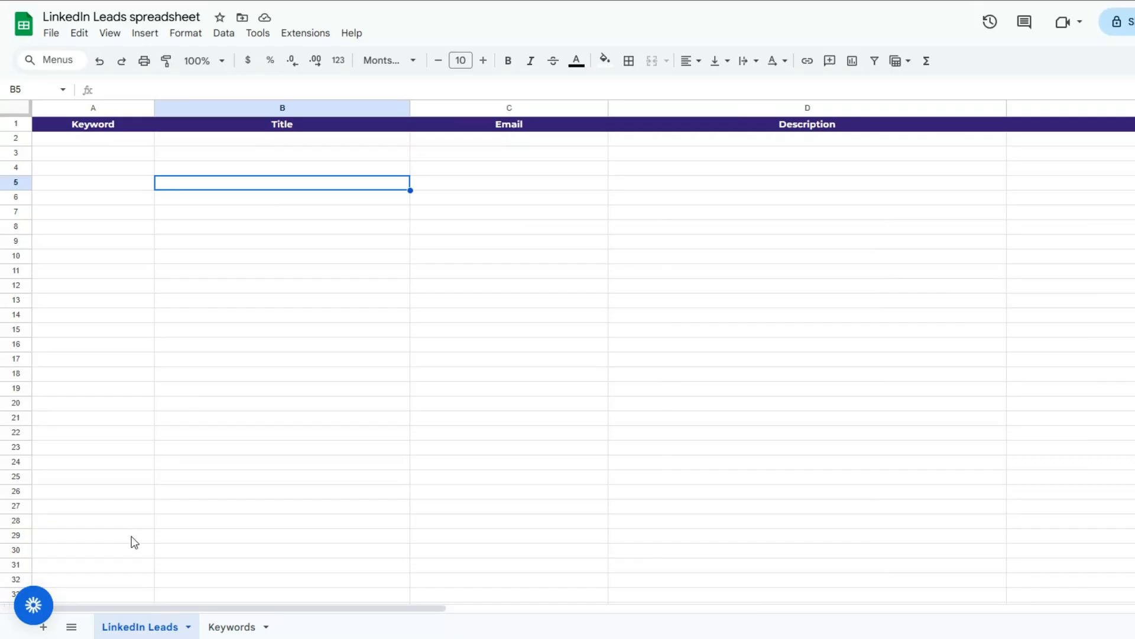
click(170, 256)
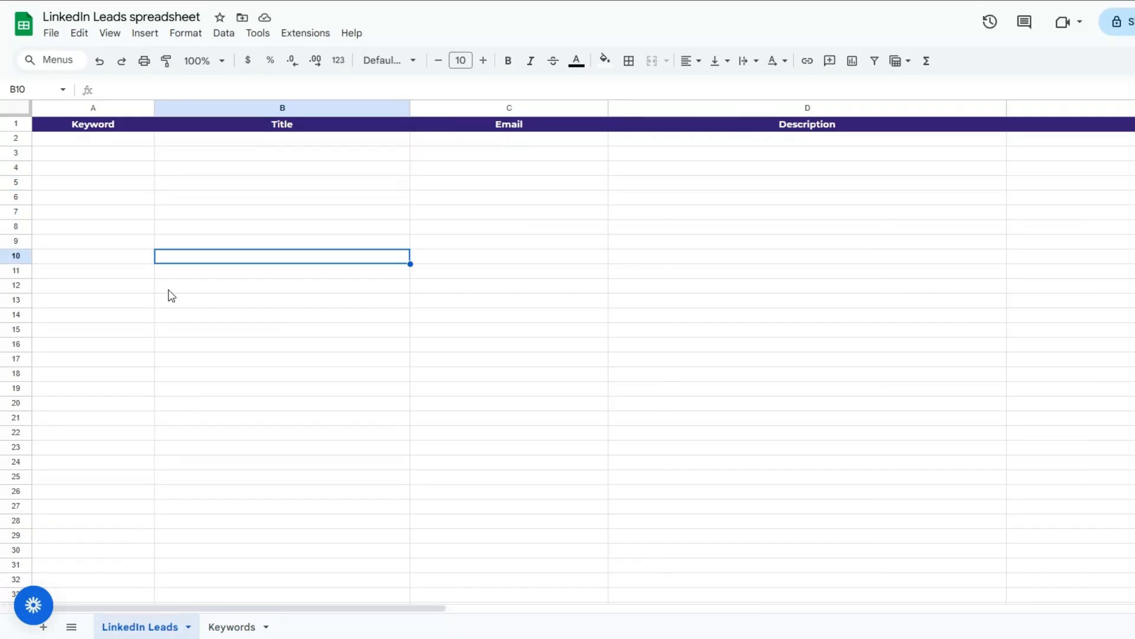
click(128, 199)
click(268, 186)
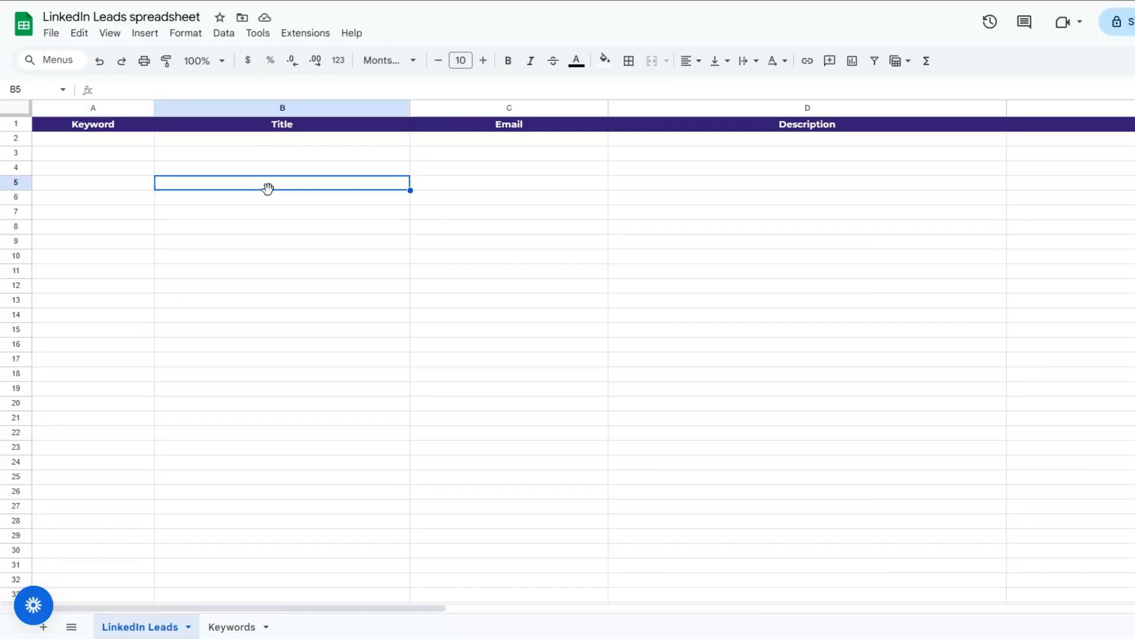
click(116, 187)
click(290, 187)
click(524, 169)
click(758, 172)
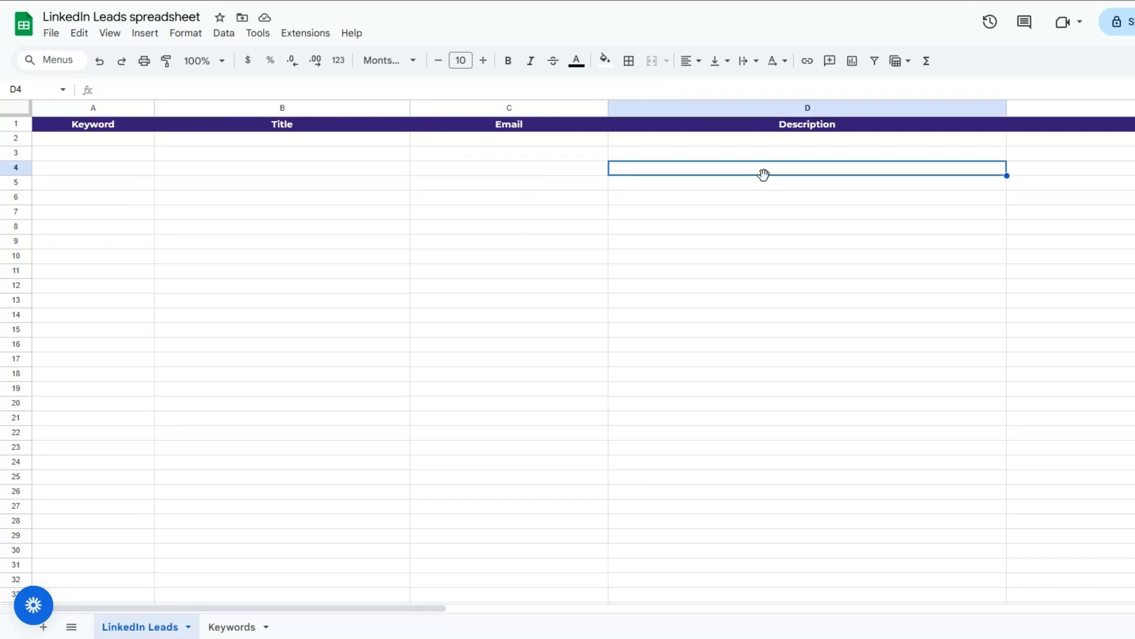
click(1097, 188)
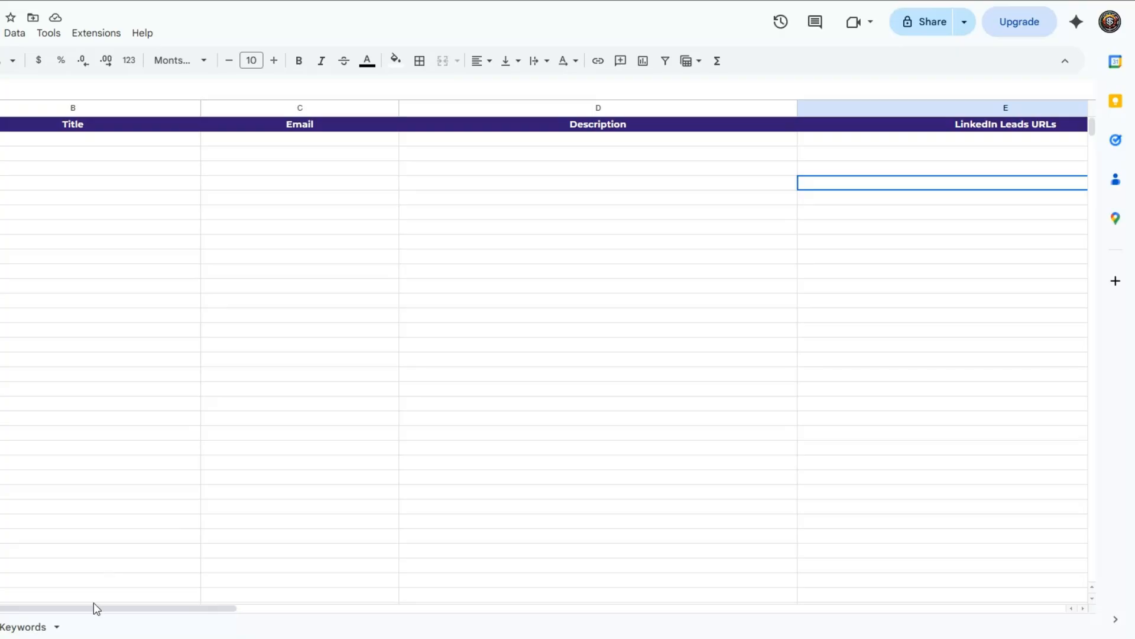
drag(94, 602, 32, 589)
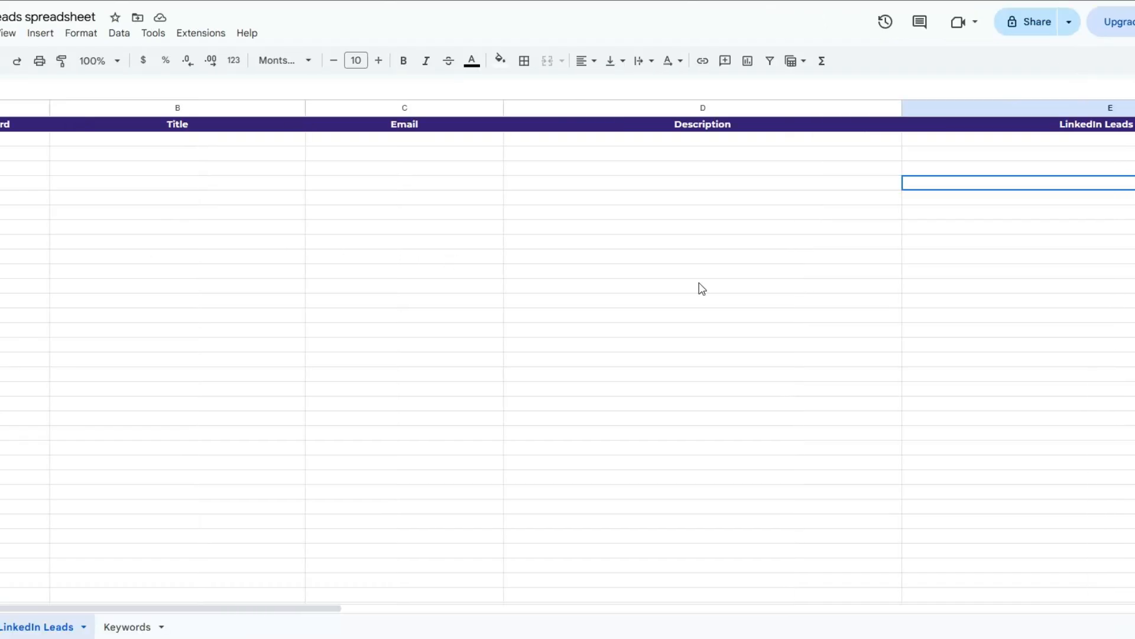
click(526, 320)
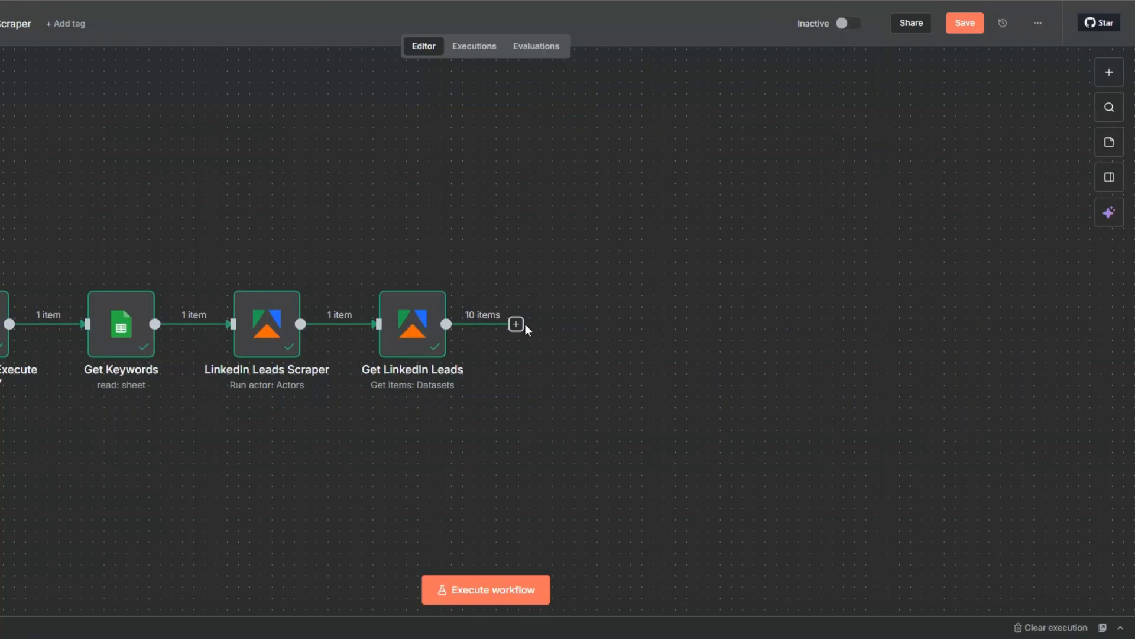
Back in n8n, add a Google Sheets "Append row in sheet" node after Get LinkedIn Leads
click(521, 329)
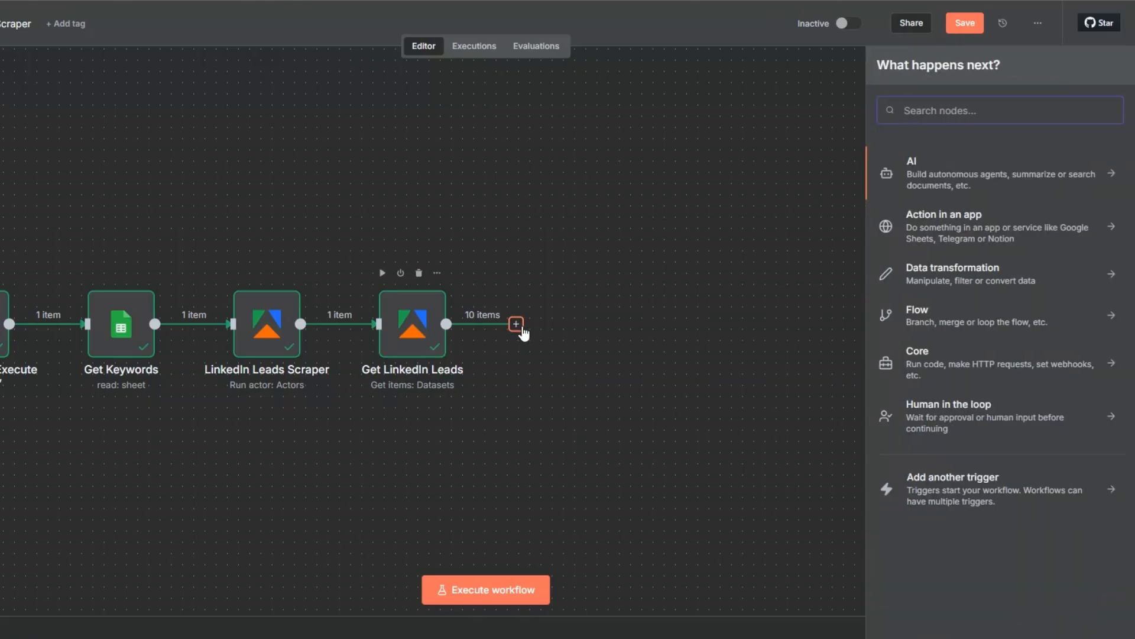
text(goo)
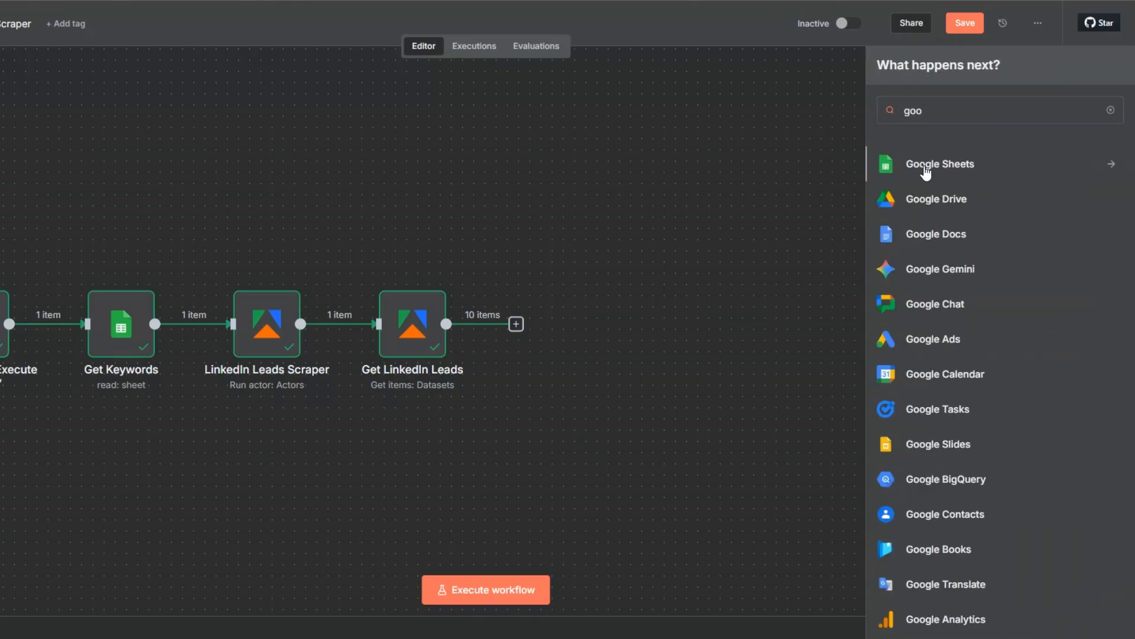
click(917, 174)
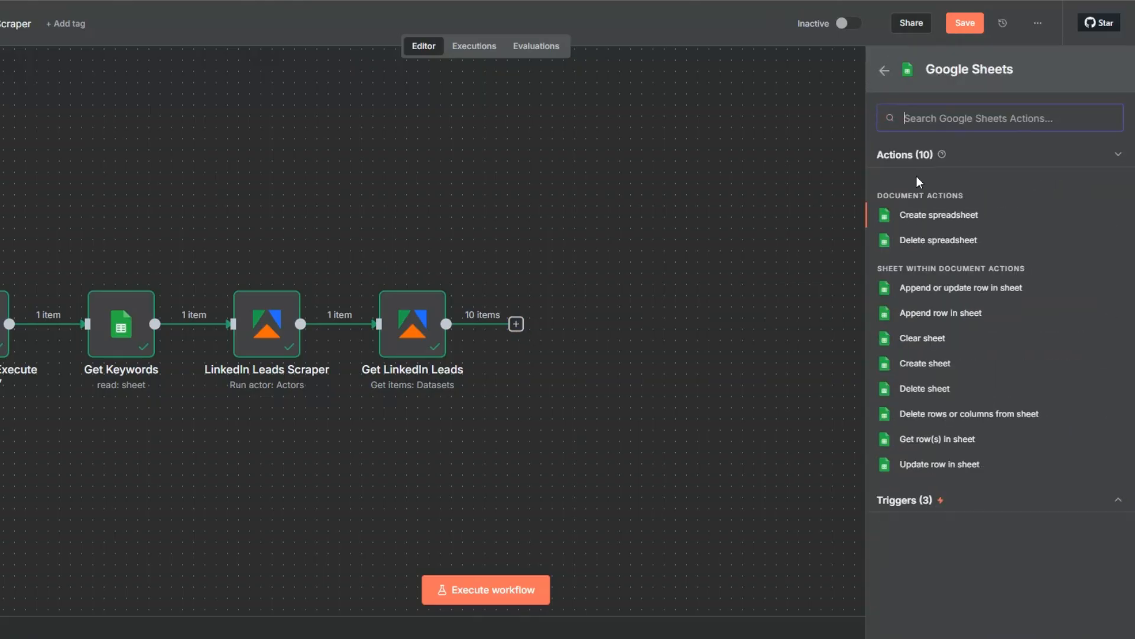
click(920, 310)
Set the append node's document to LinkedIn Leads spreadsheet and its sheet to LinkedIn Leads
click(432, 251)
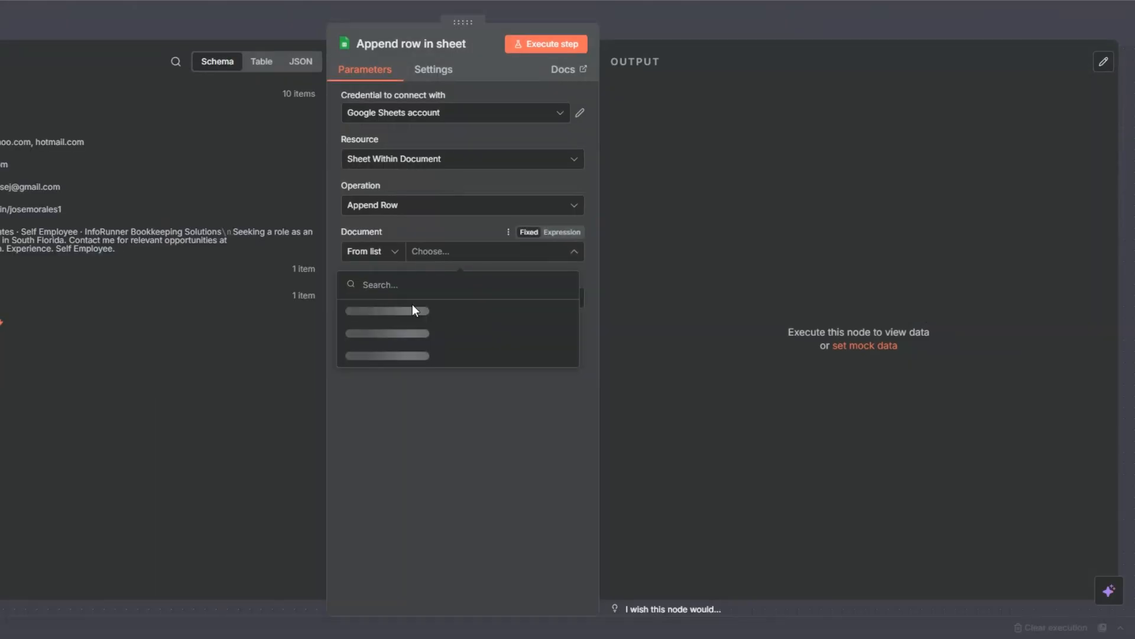
click(408, 320)
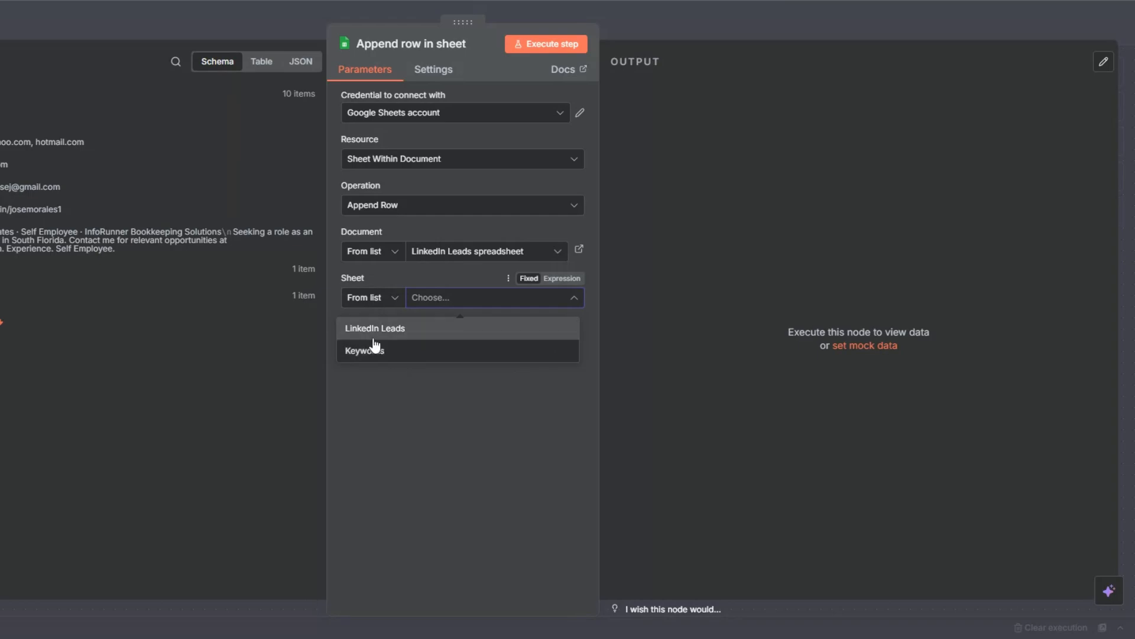
click(370, 330)
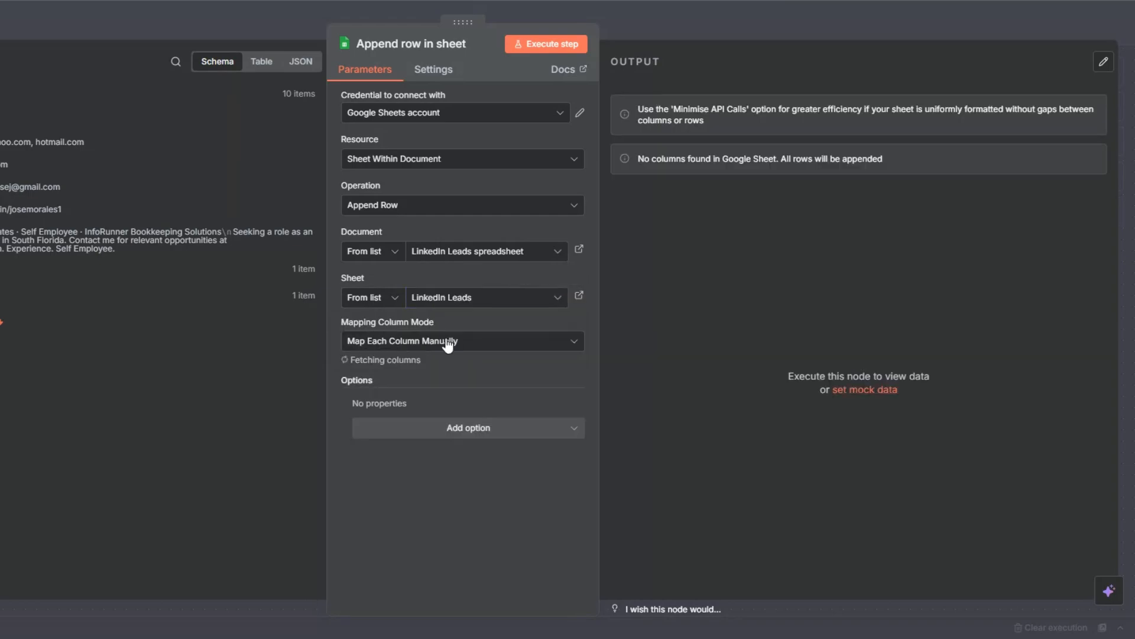
Map Keyword, Title, Email, Description and LinkedIn Leads URLs to keywords, title, email, text and url, execute the node, and return to the canvas
scroll(498, 290, down, 4)
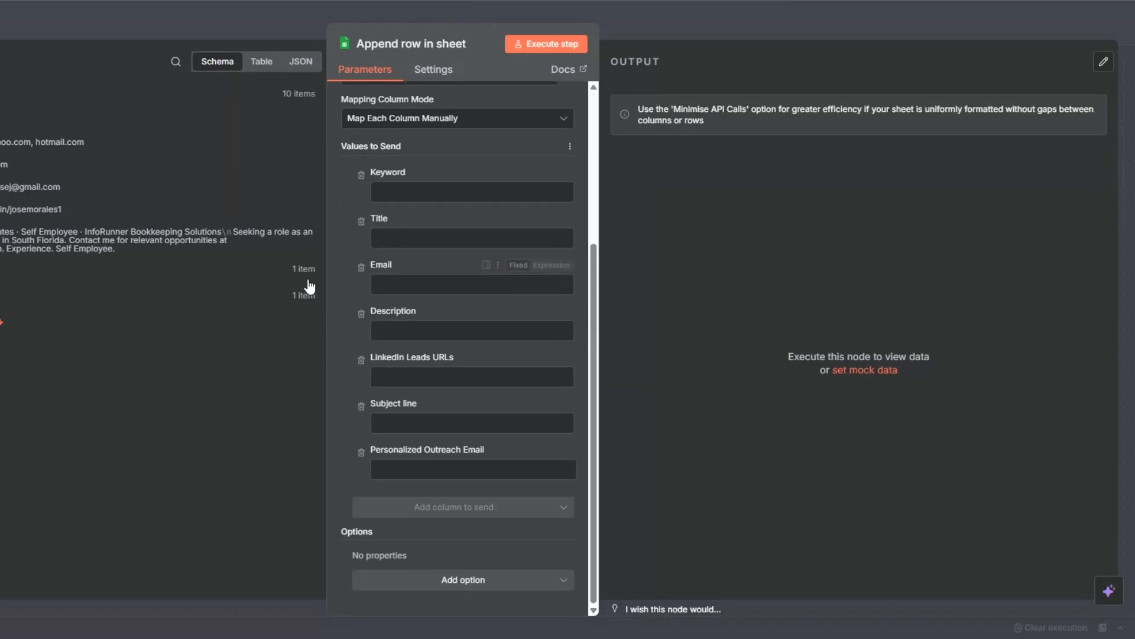
drag(3, 122, 390, 192)
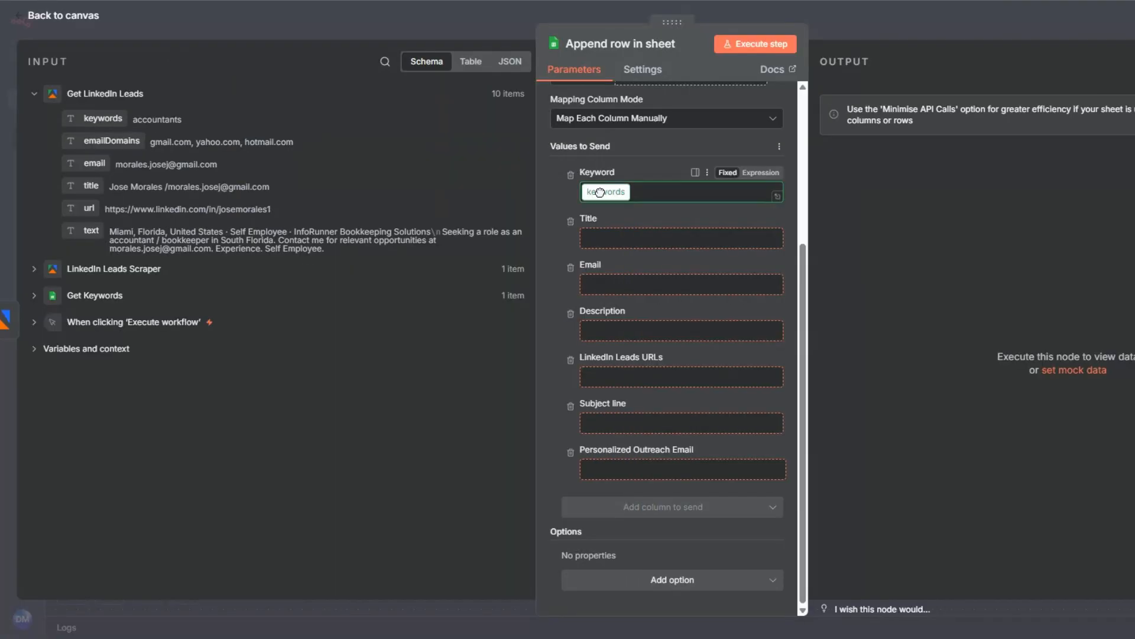
drag(600, 192, 600, 192)
drag(89, 185, 592, 251)
drag(100, 166, 612, 310)
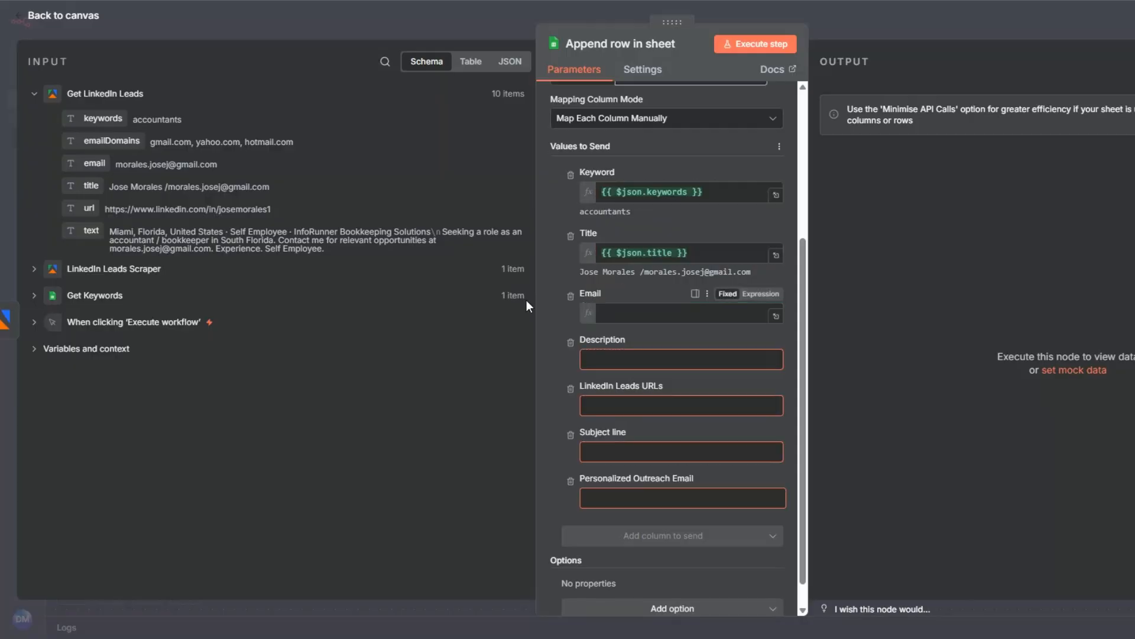
drag(82, 230, 594, 373)
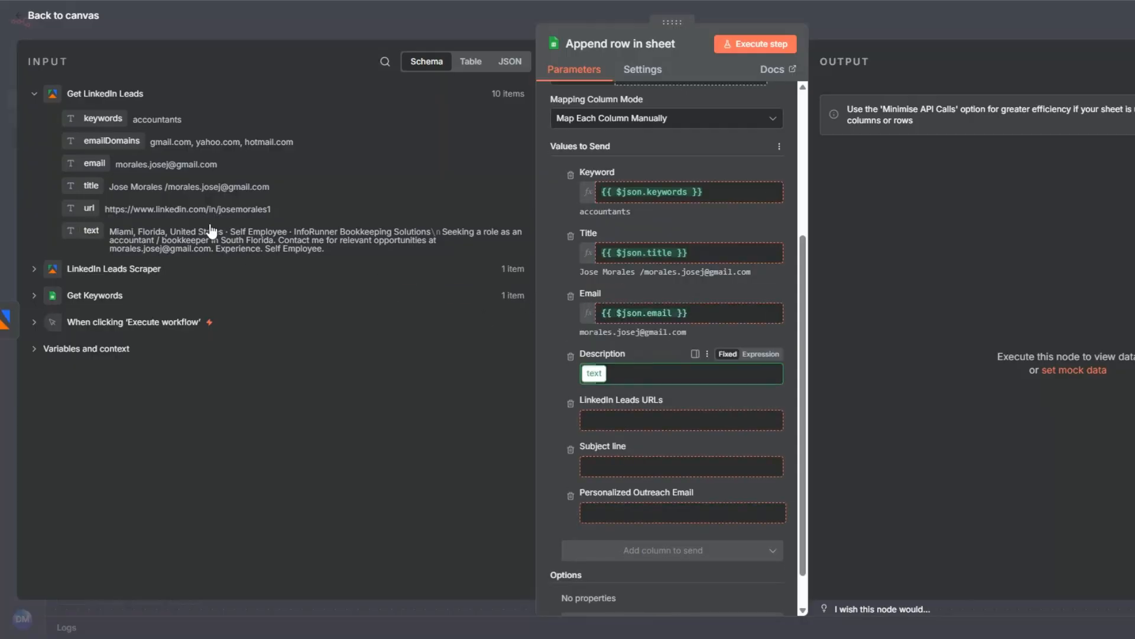
drag(89, 208, 630, 428)
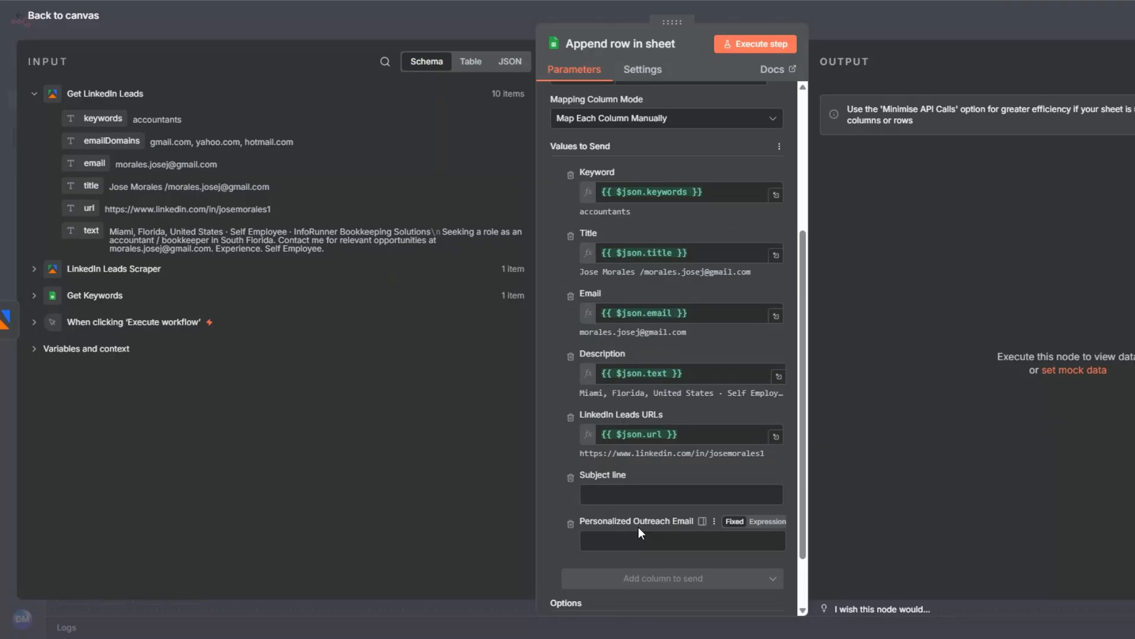
click(755, 47)
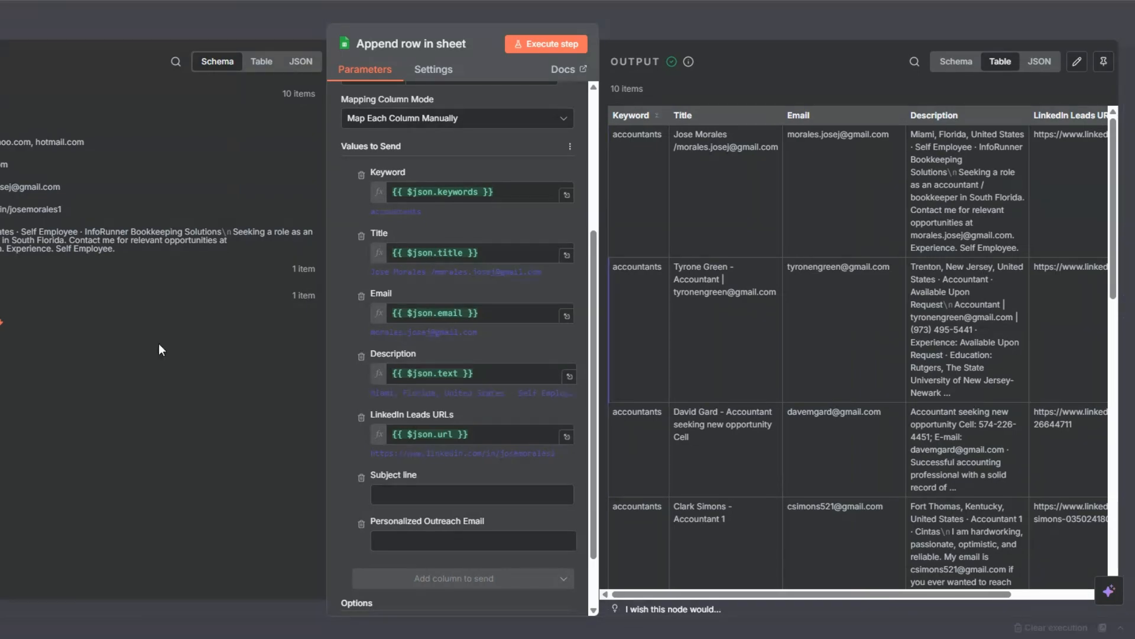
key(Escape)
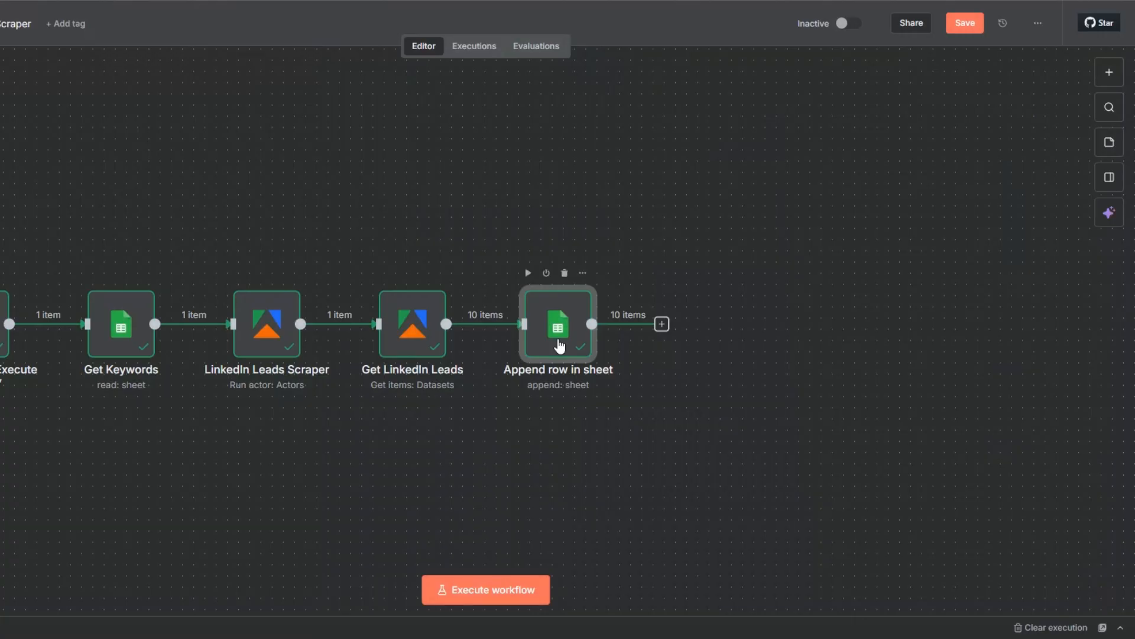
Rename the Append row in sheet node to LinkedIn Leads
key(F2)
text(Link)
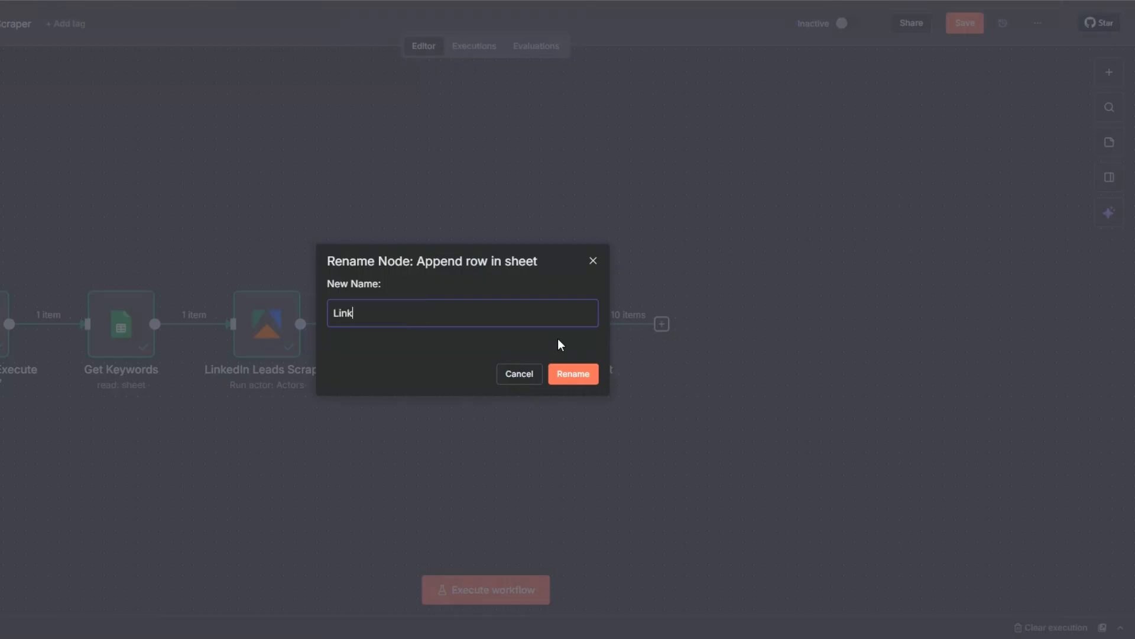
text(edIn Leads)
click(569, 372)
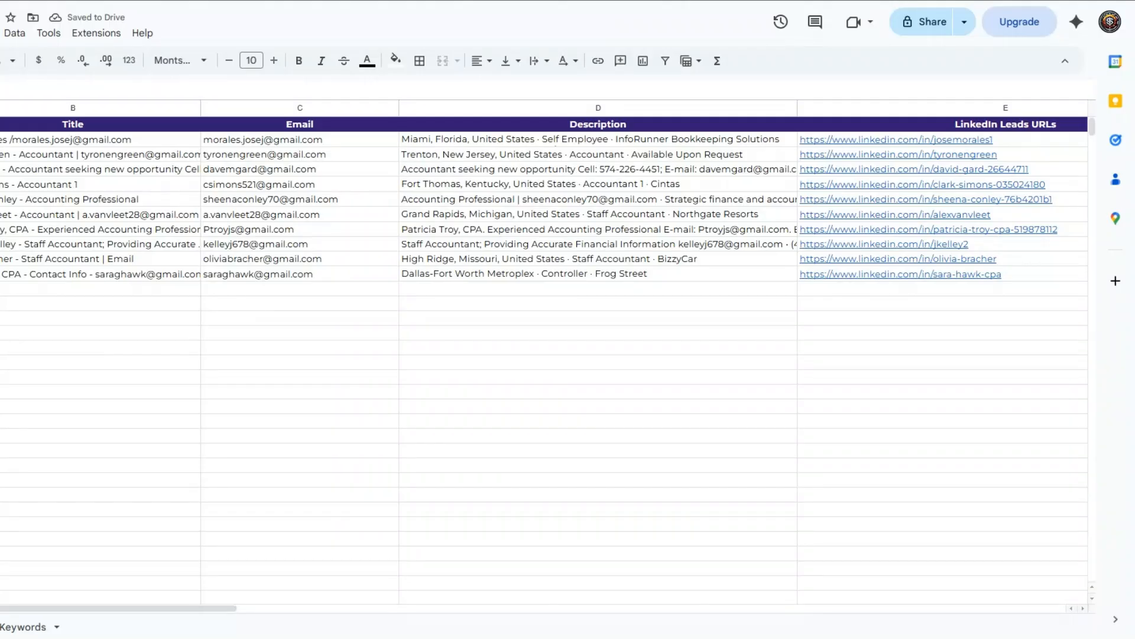
Review the appended leads across the columns of the LinkedIn Leads sheet in Google Sheets, and return to the n8n workflow canvas
click(312, 380)
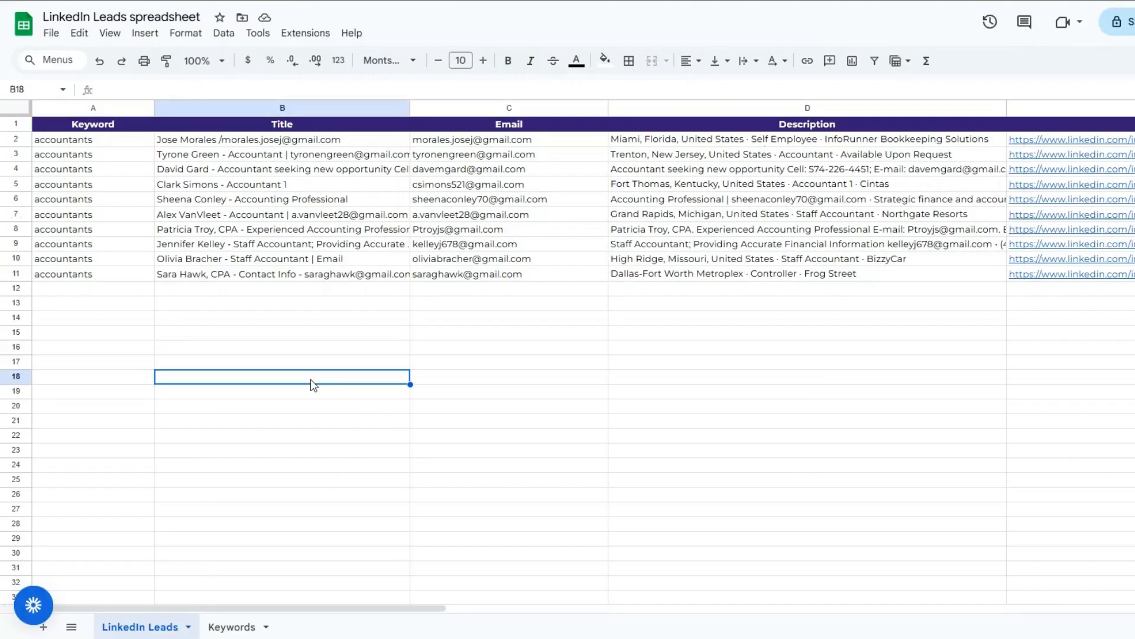
click(98, 305)
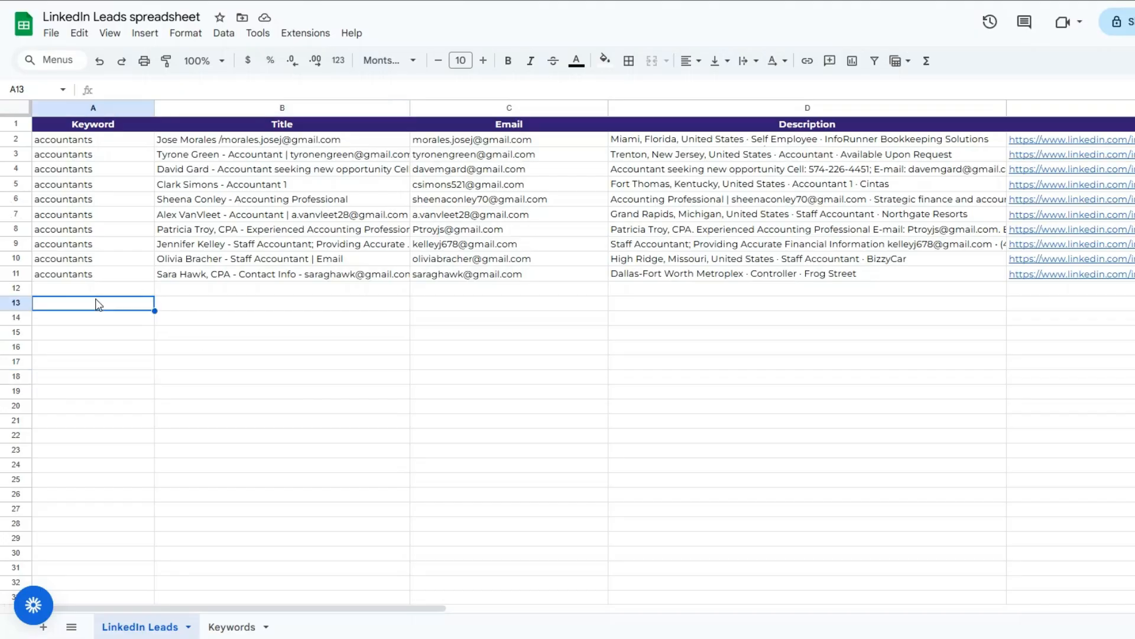
click(238, 308)
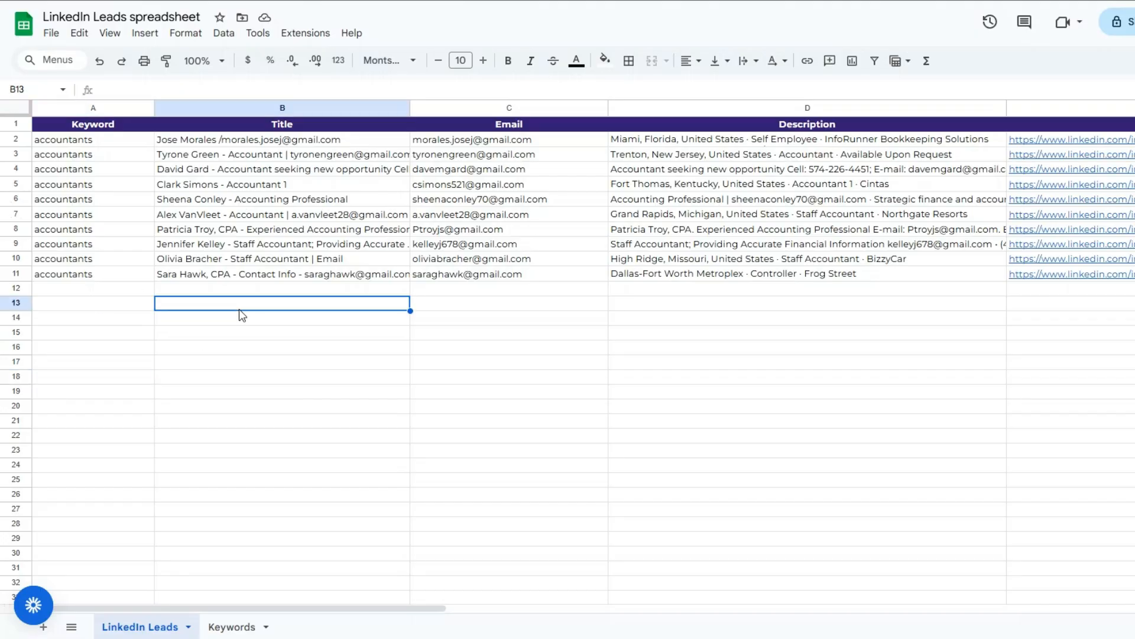
click(497, 321)
click(1024, 352)
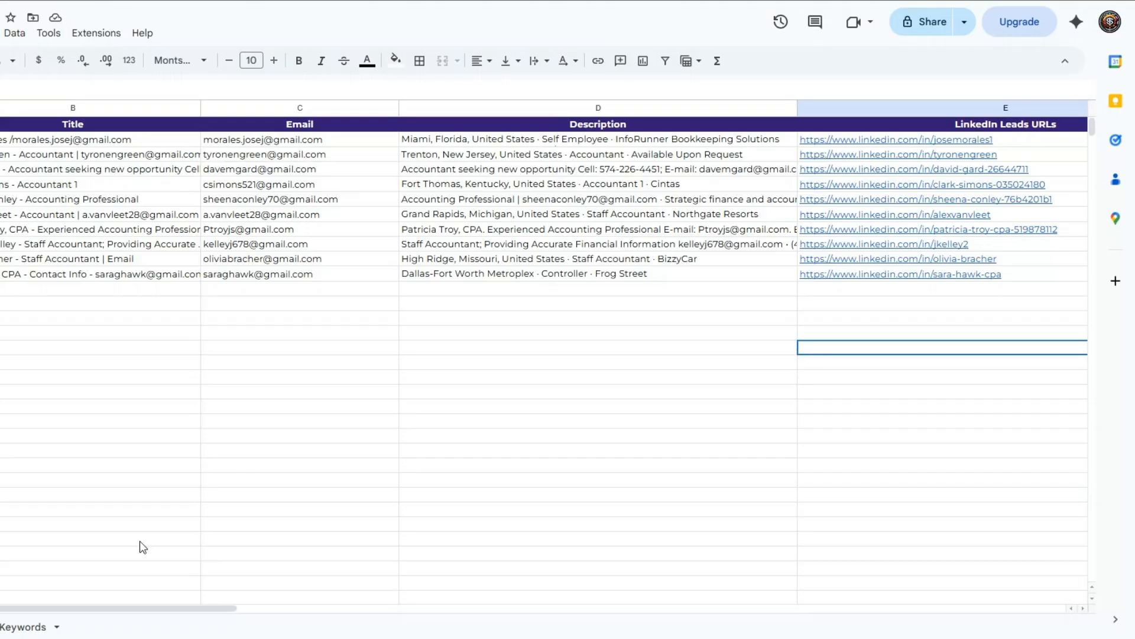
mouse_move(123, 608)
mouse_down()
mouse_move(463, 597)
mouse_move(123, 606)
mouse_up()
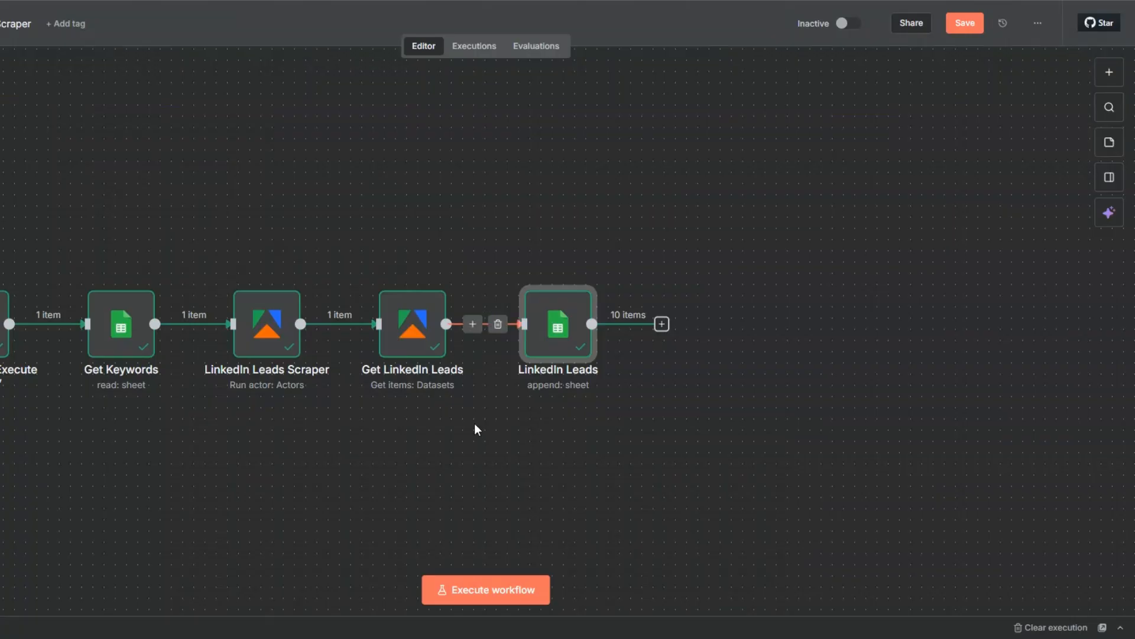
click(474, 424)
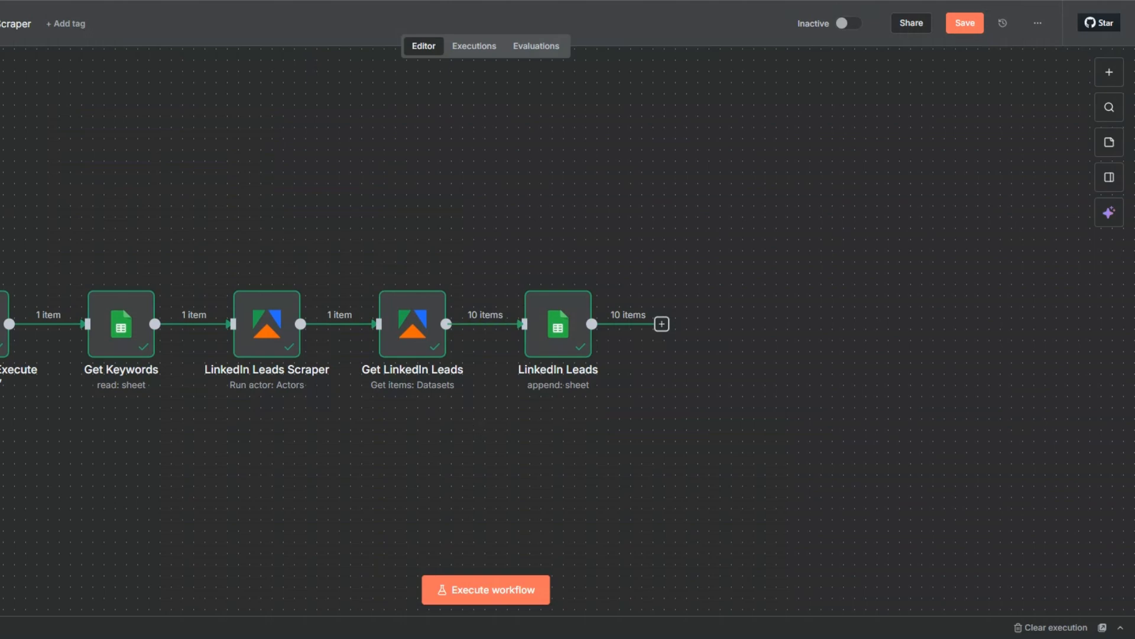
Add an If node after the LinkedIn Leads node
key(minus)
drag(225, 510, 84, 519)
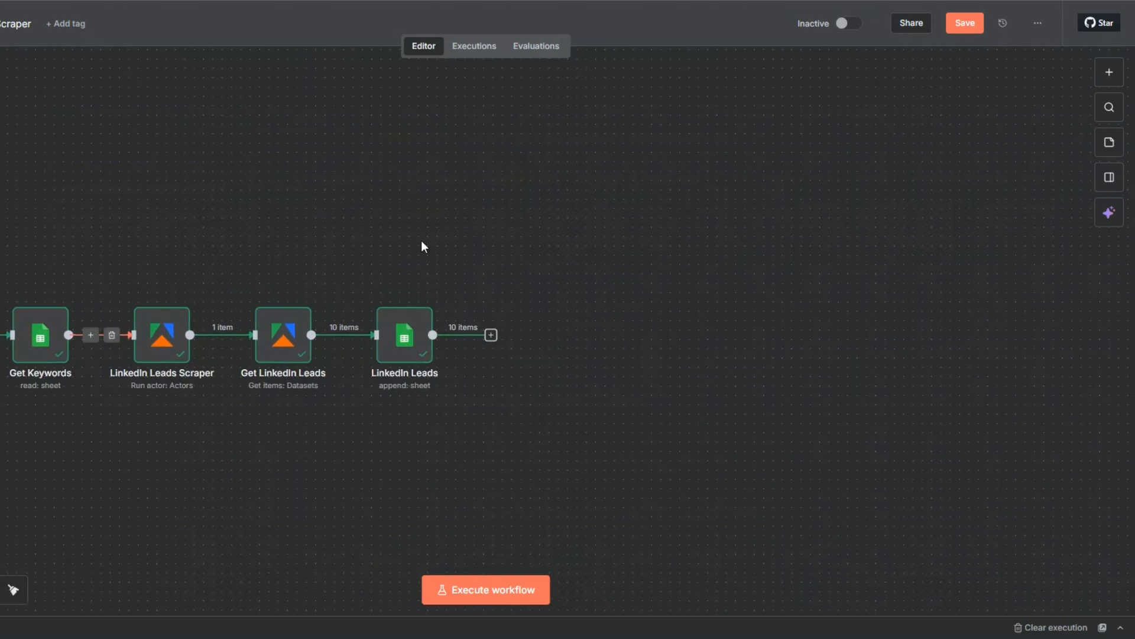
click(491, 335)
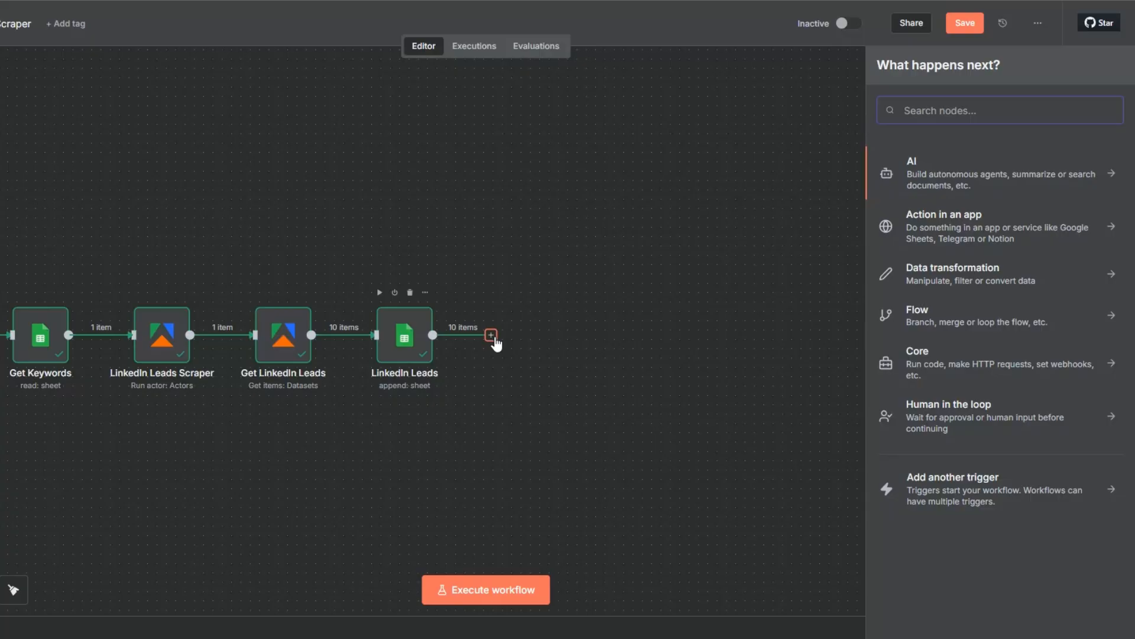
text(if)
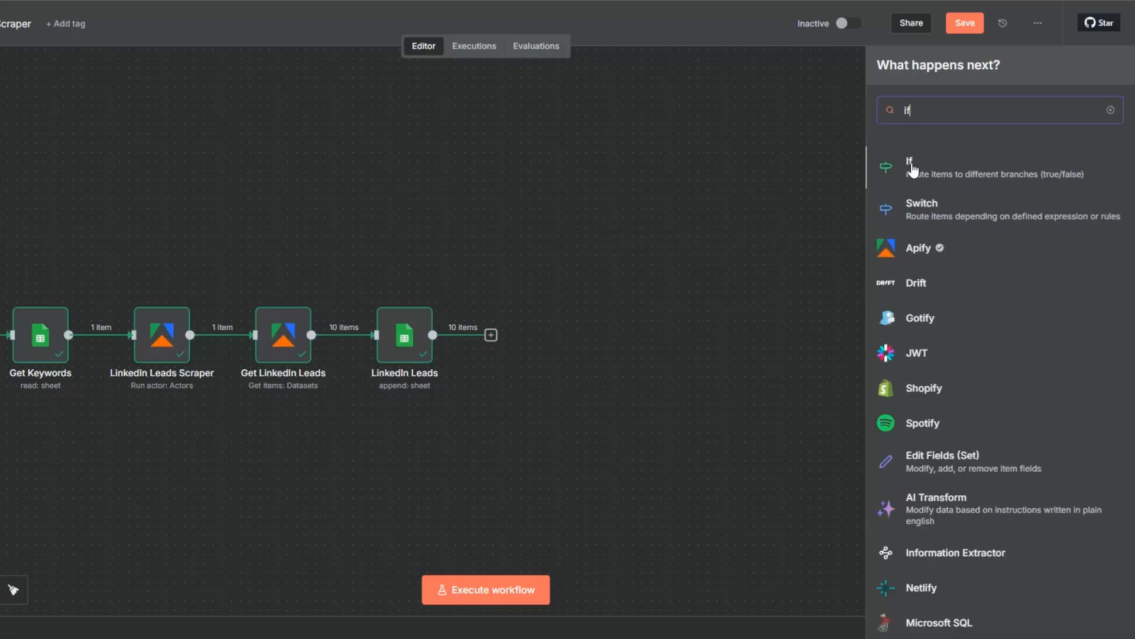
click(910, 162)
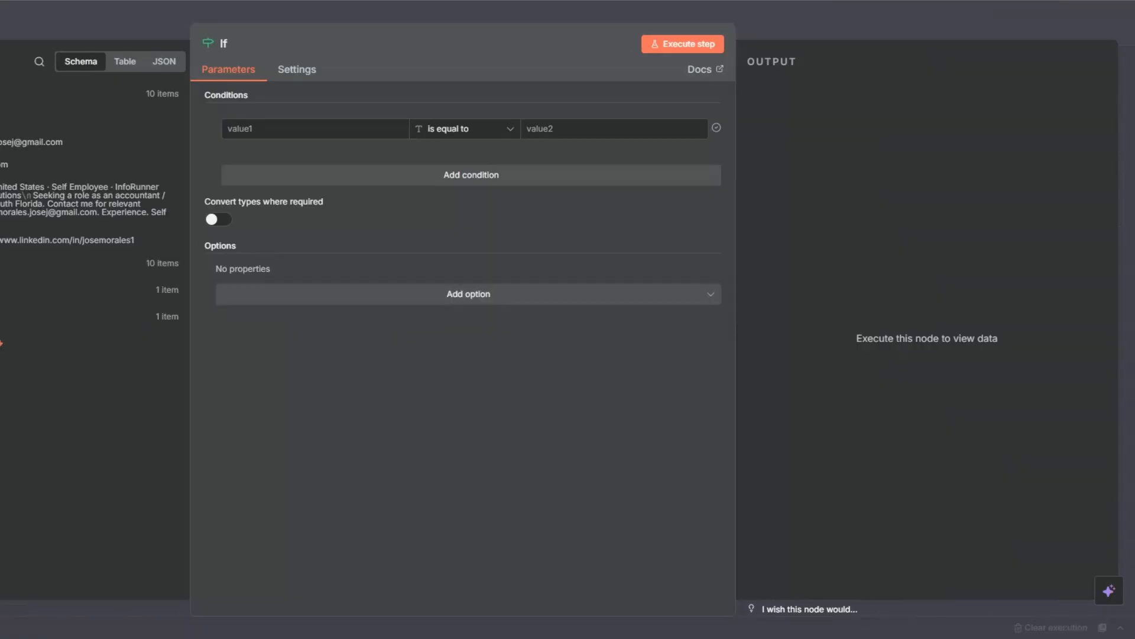
Set the If condition to check that the incoming Email field exists, execute the node, and return to the canvas
drag(6, 142, 265, 135)
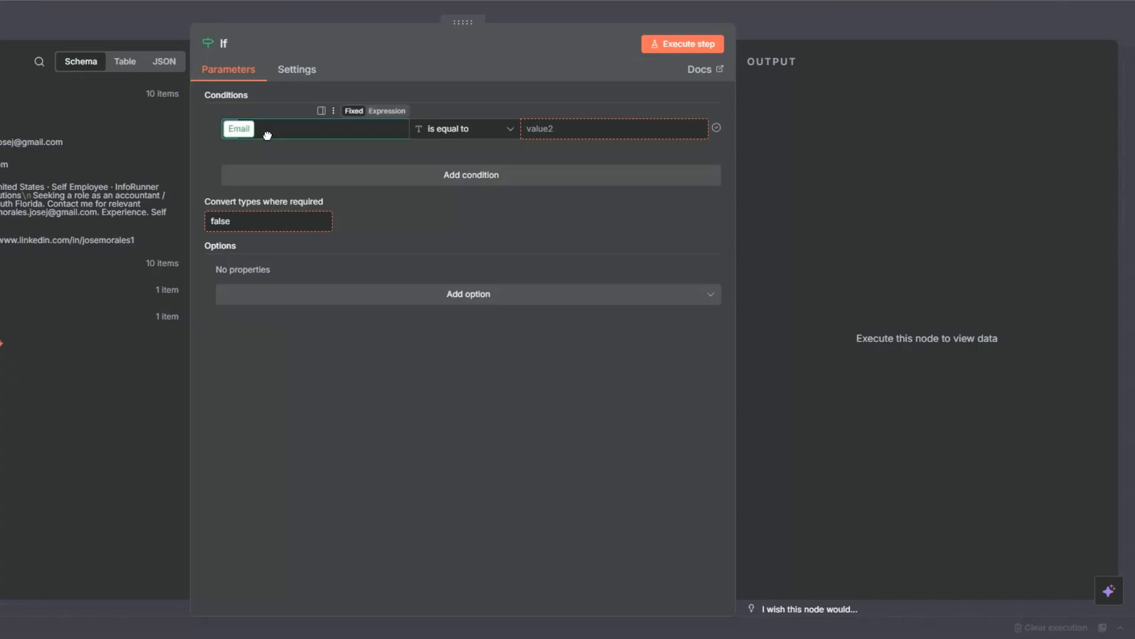
click(466, 132)
mouse_move(463, 167)
click(553, 167)
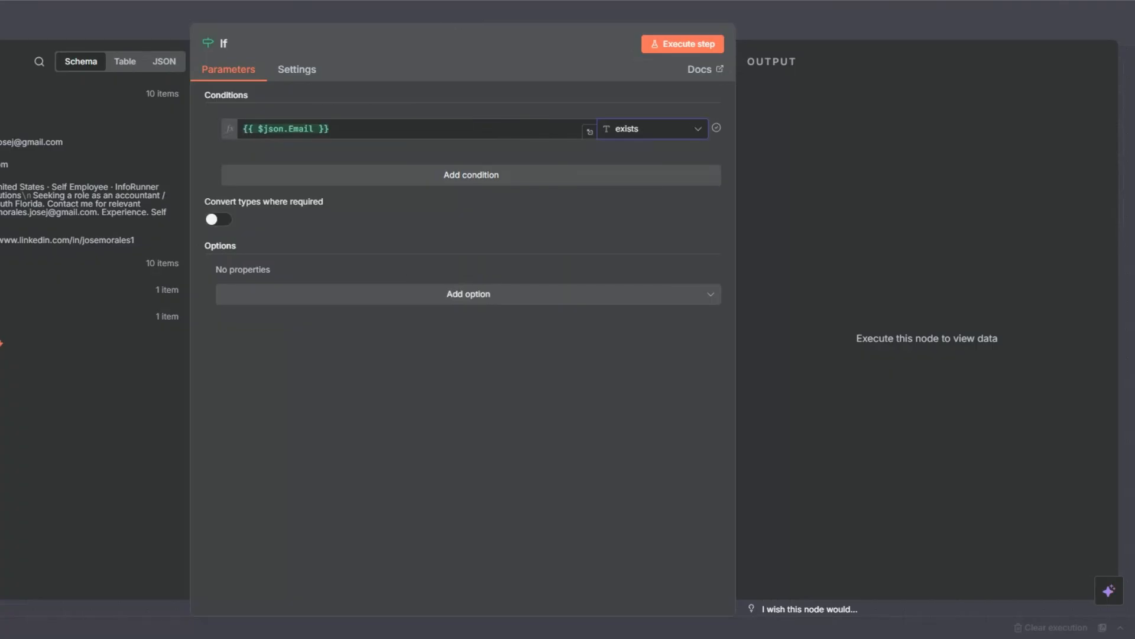
click(673, 43)
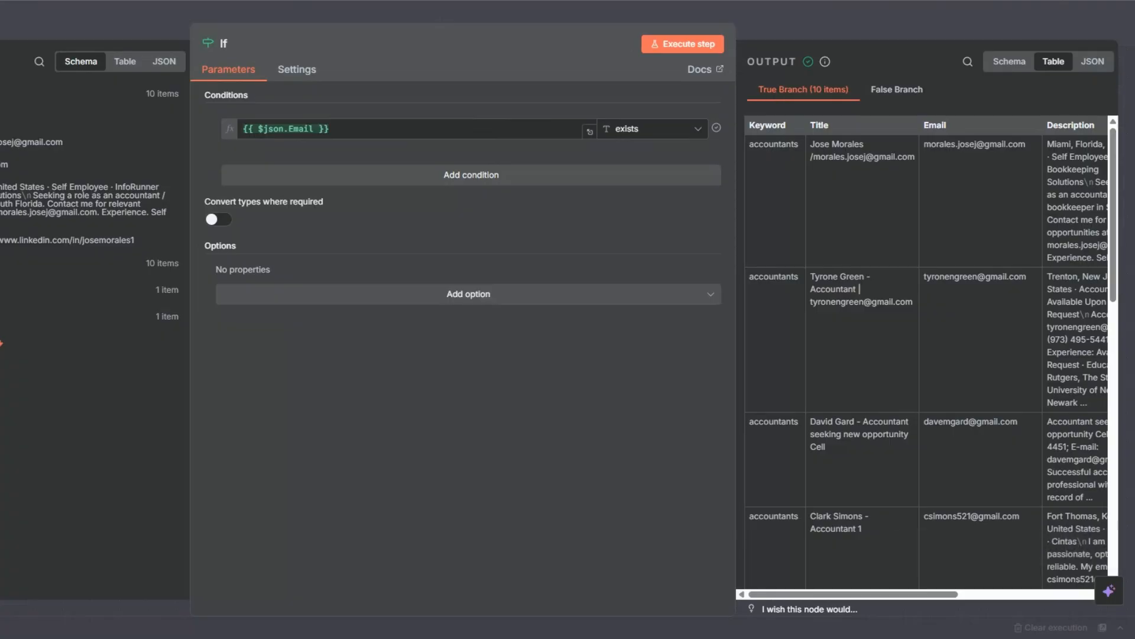
key(Escape)
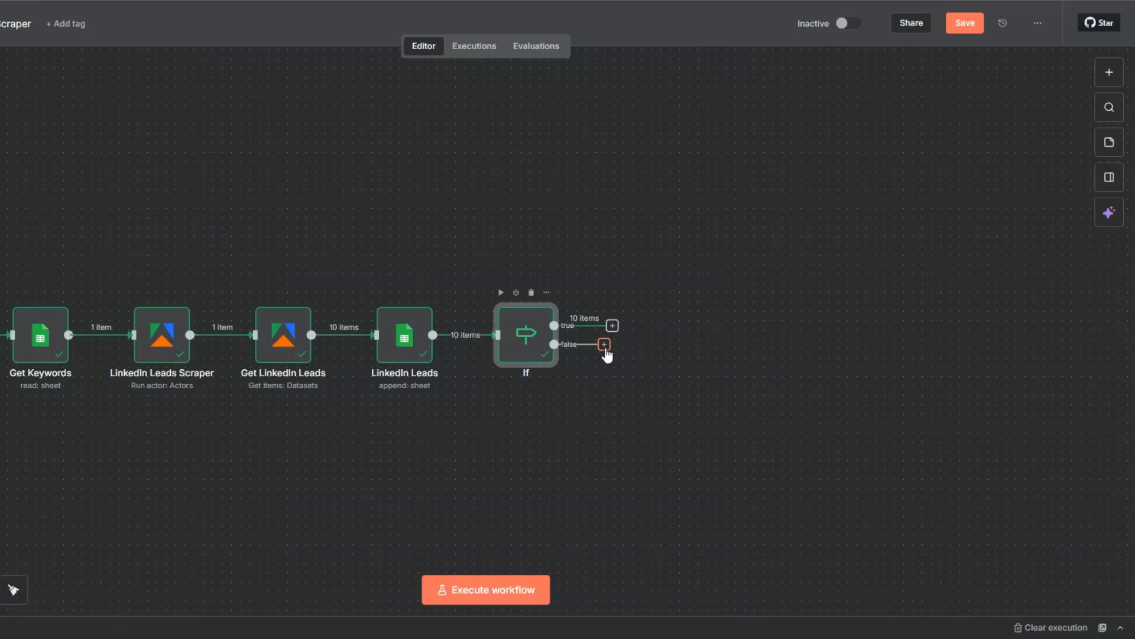
Add a No Operation, do nothing node to the If node's false branch and return to the canvas
click(604, 346)
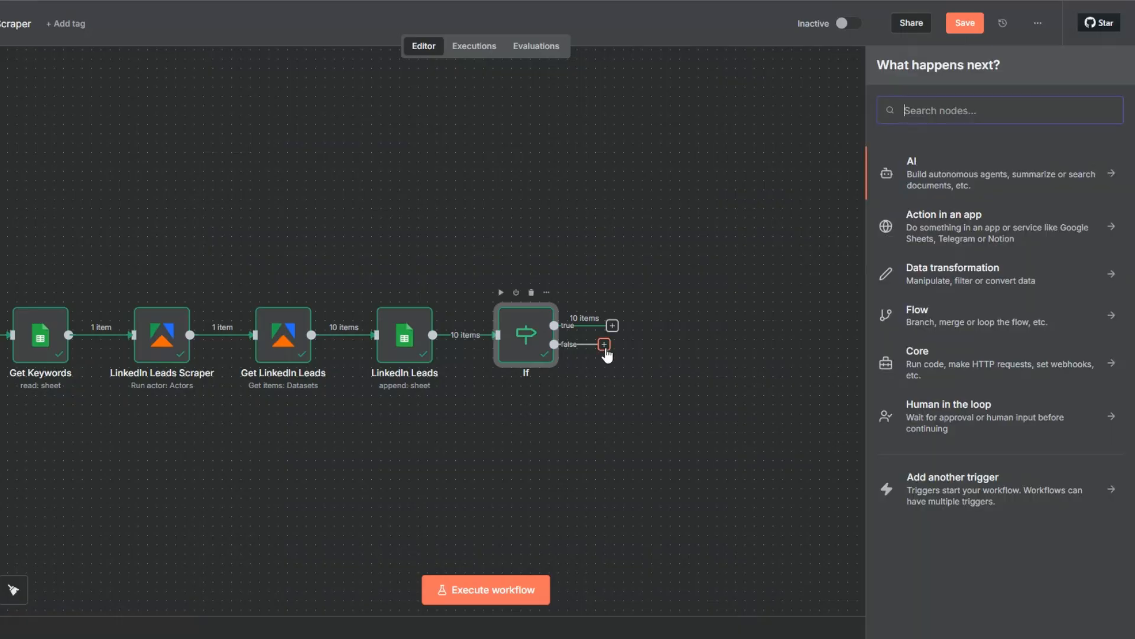
text(do noth)
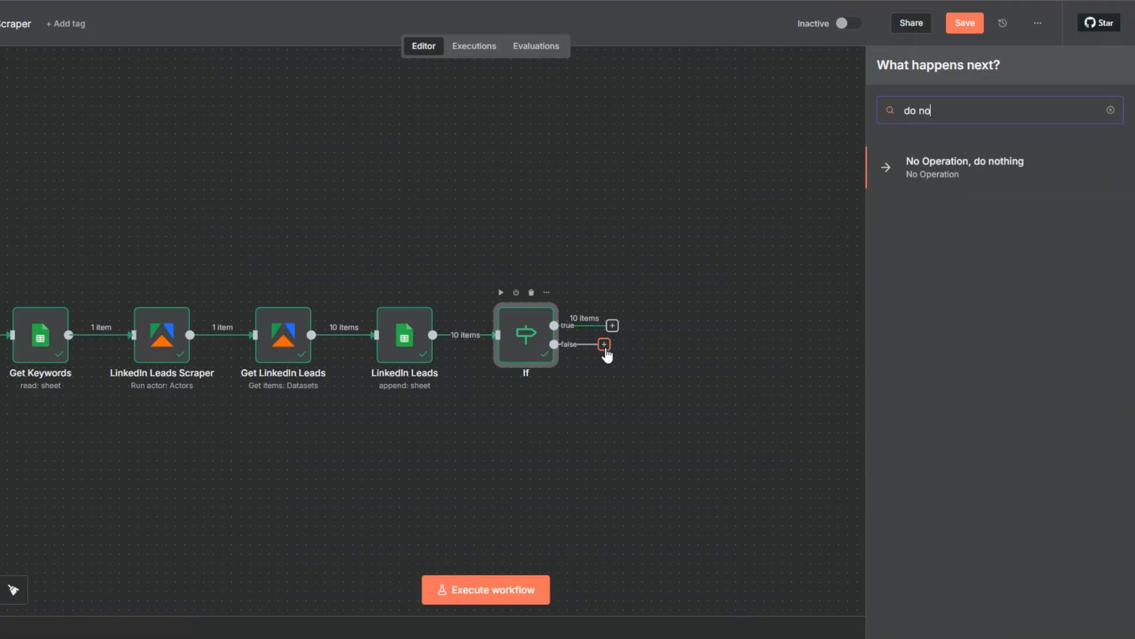
click(922, 167)
key(Escape)
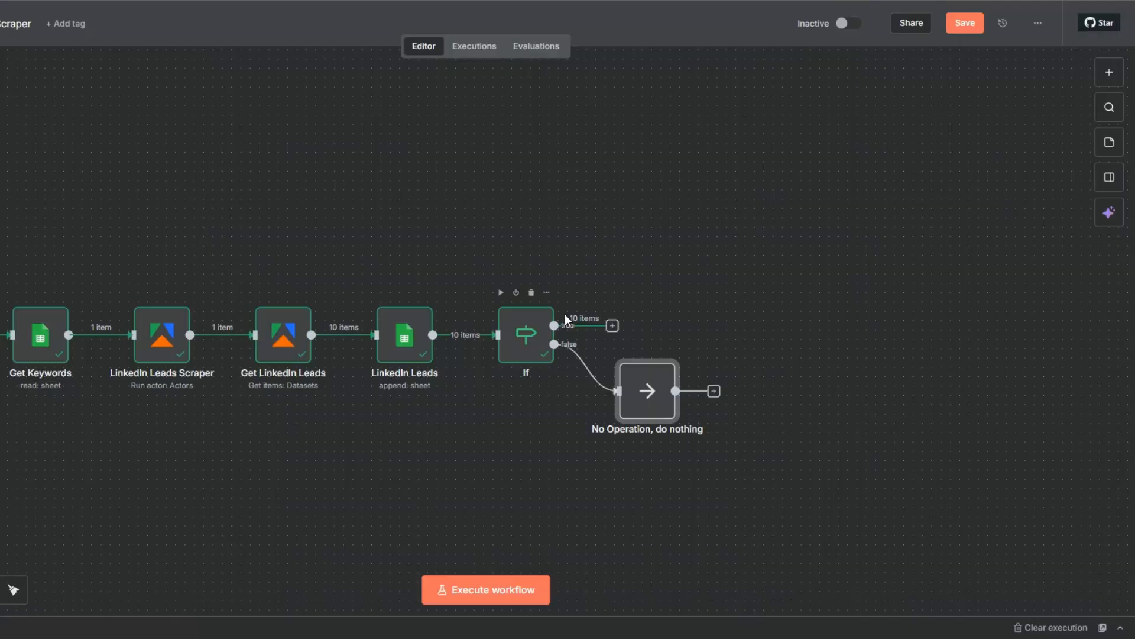
Add a Limit node to the If node's true branch, keep the first 2 items, and execute it from the canvas
click(612, 325)
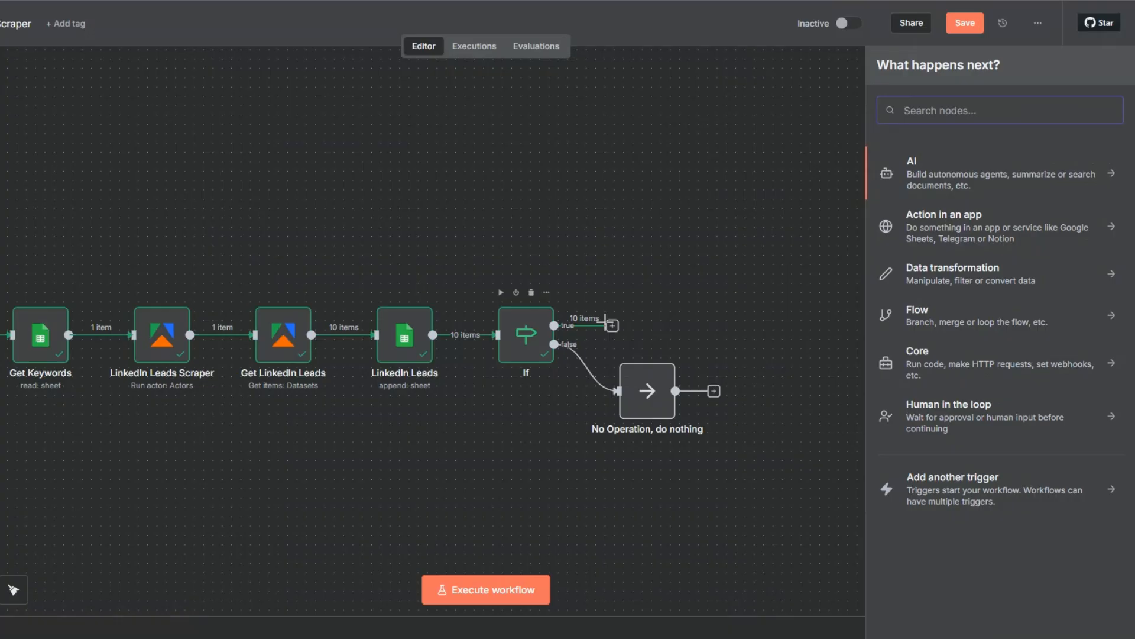
text(li)
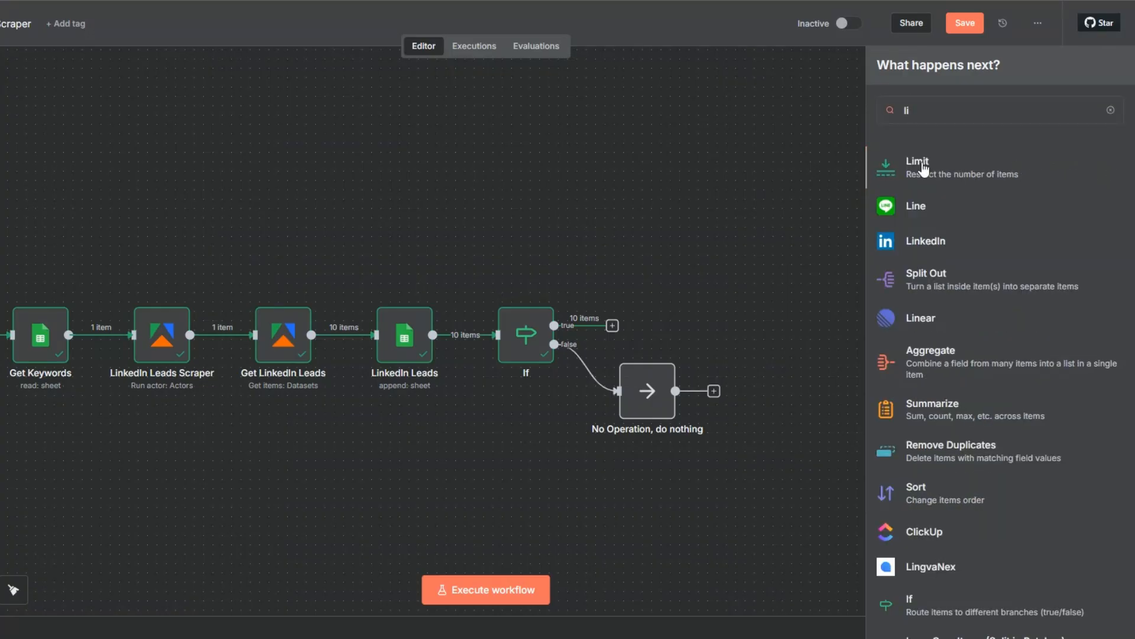
click(922, 164)
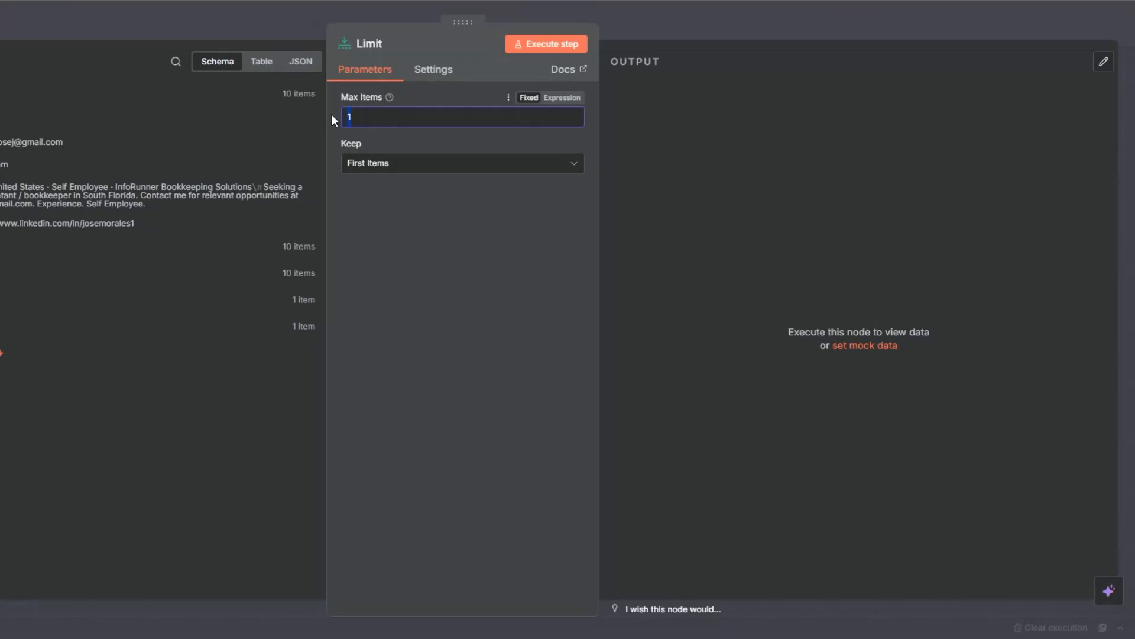
key(Escape)
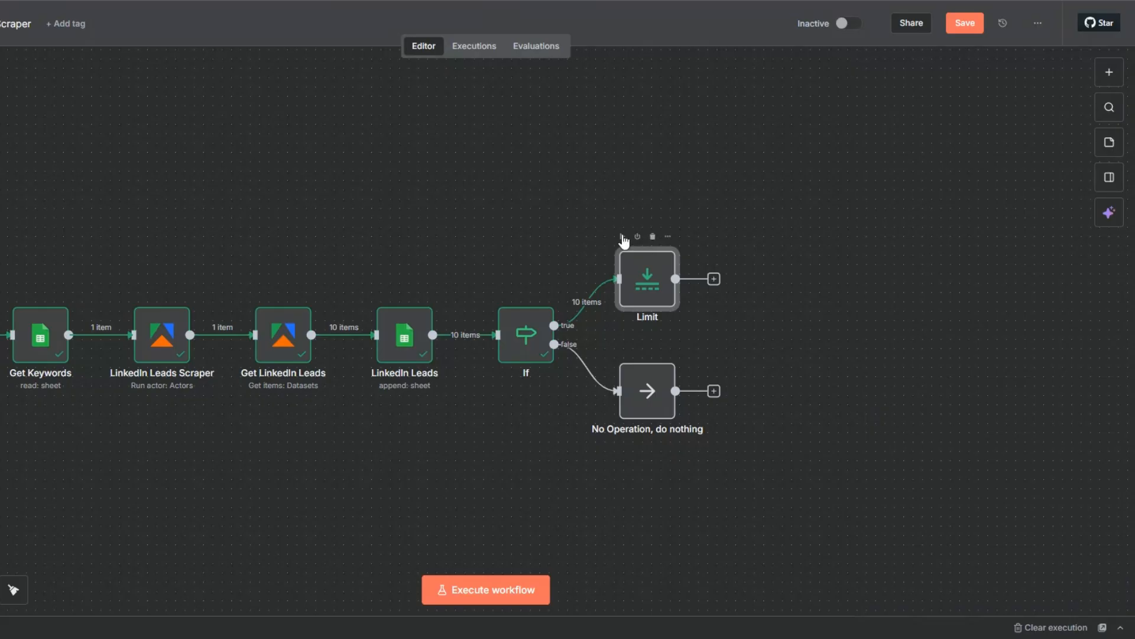
click(622, 236)
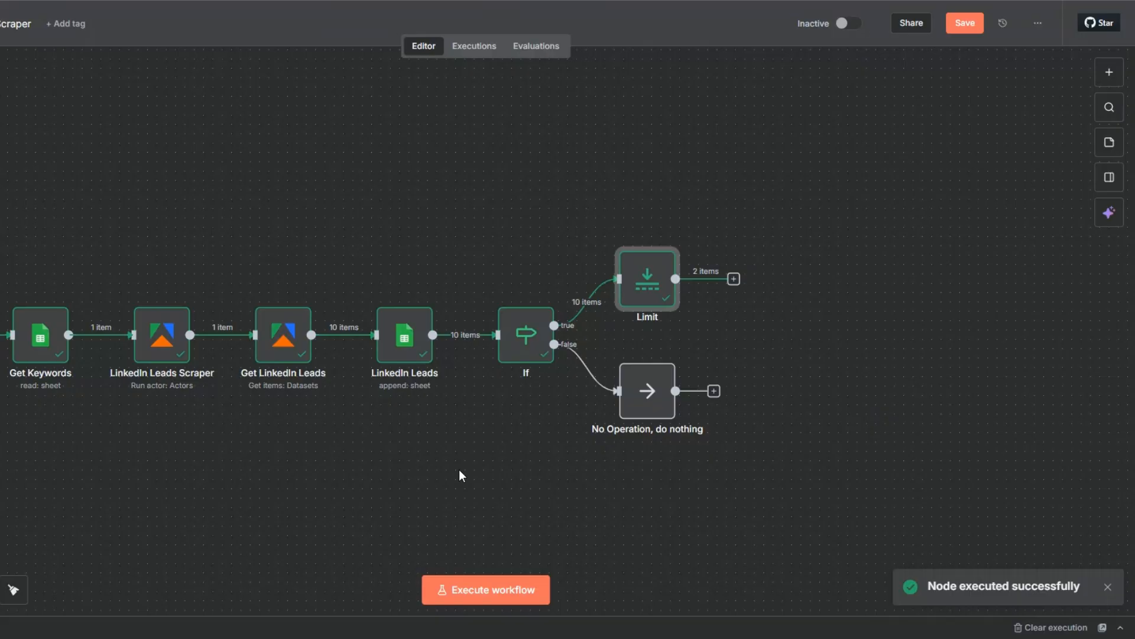
Add an AI Agent node after the Limit node
drag(459, 470, 448, 475)
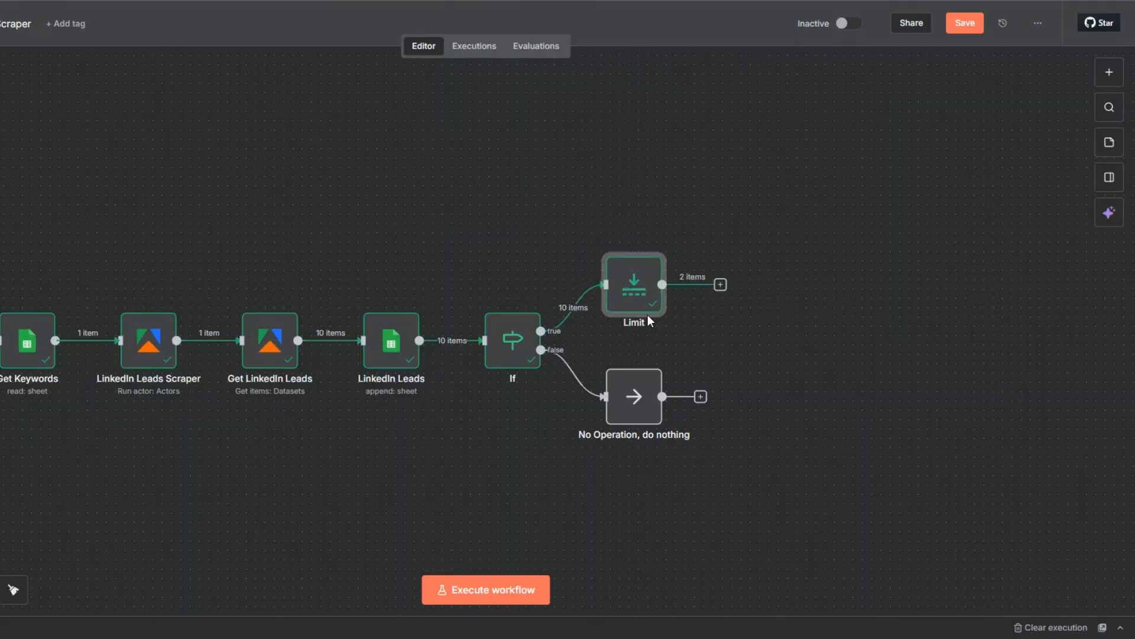
mouse_move(651, 300)
click(720, 284)
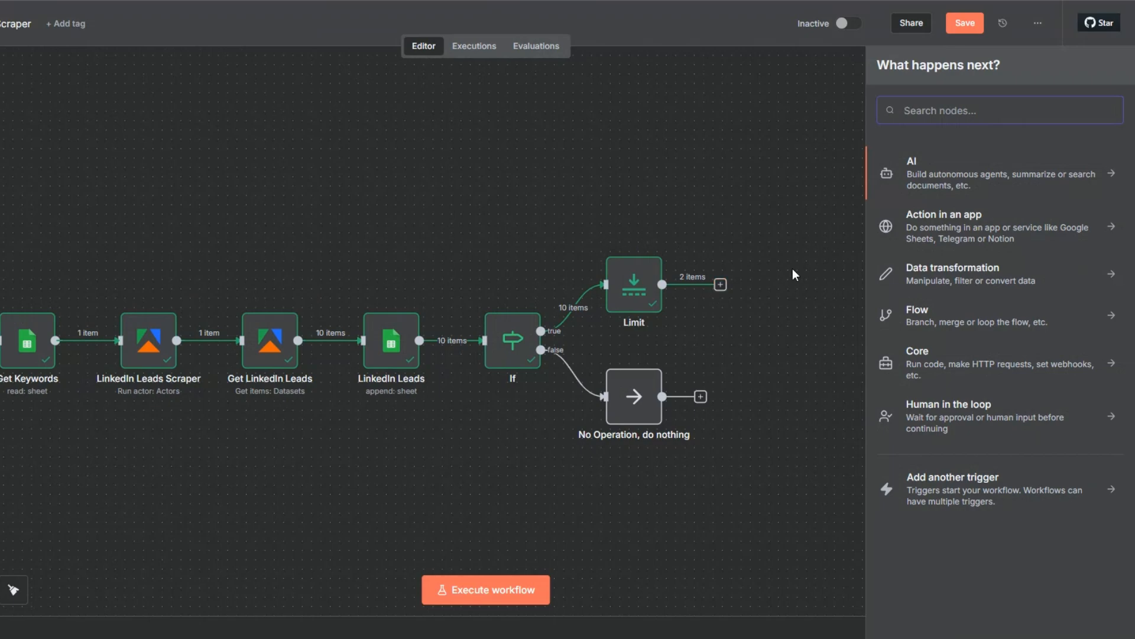
click(917, 170)
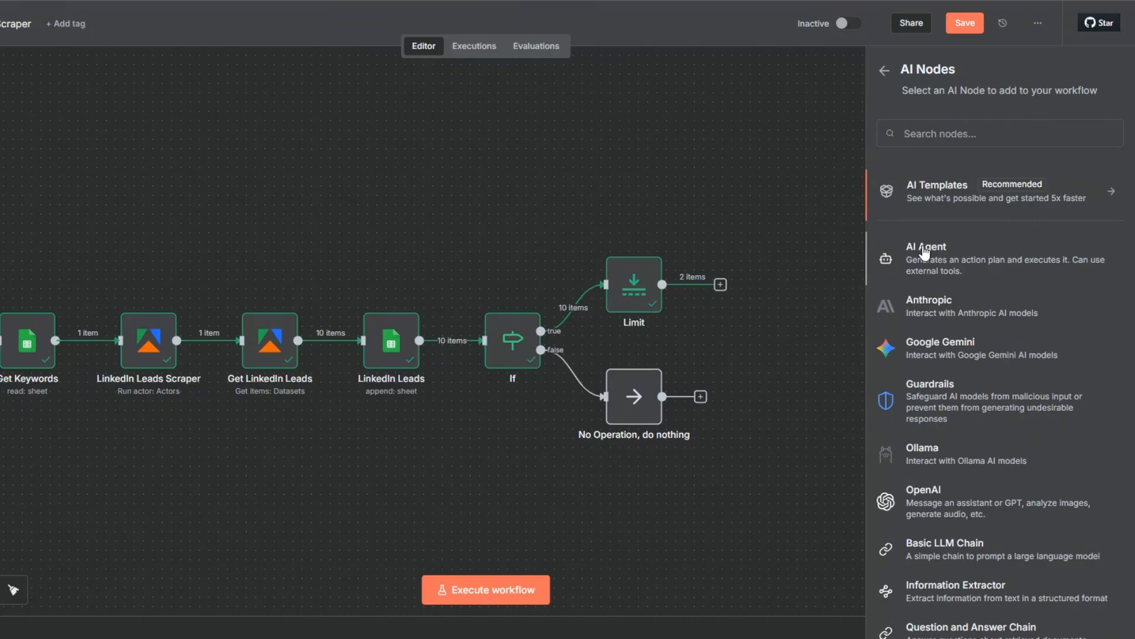
click(925, 252)
Define the agent's prompt as "You are an expert cold email copywriter." and add a system message for writing a personalized cold email
click(408, 119)
click(405, 261)
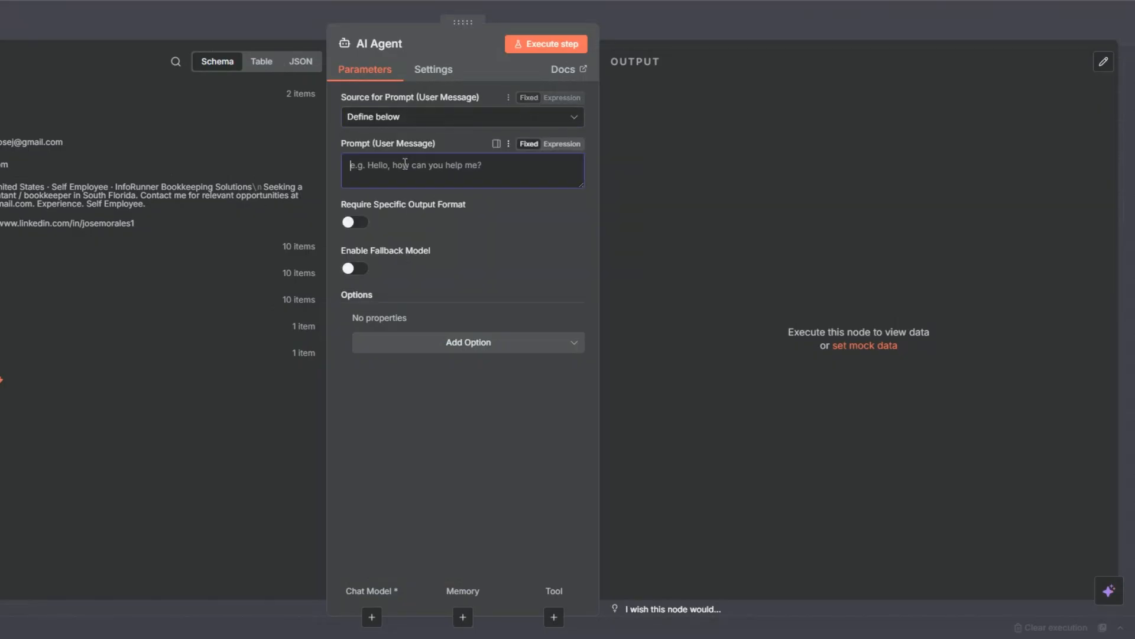
click(444, 341)
click(454, 378)
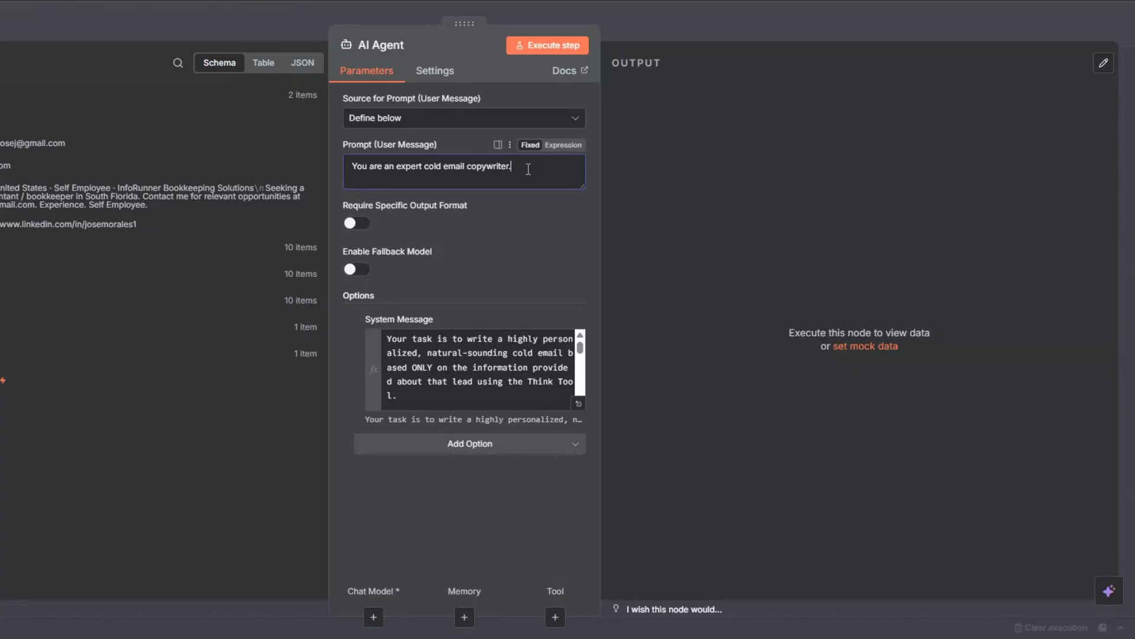
Review the system message's input expressions and email rules in the expanded expression editor, and return to the agent's parameters
click(497, 355)
click(581, 414)
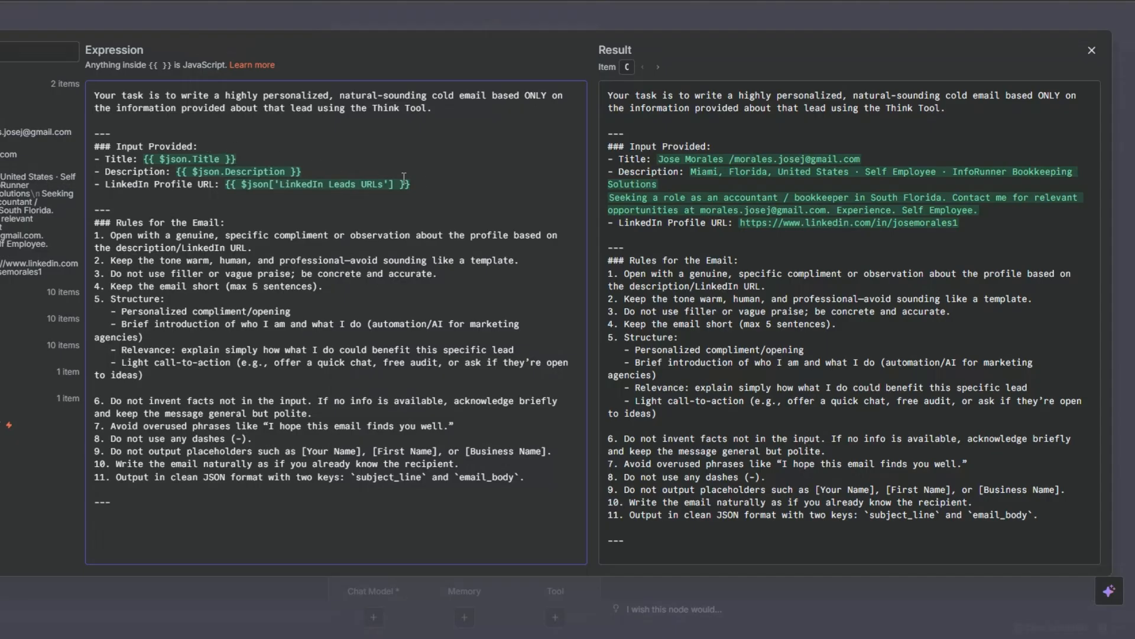
click(423, 181)
click(265, 217)
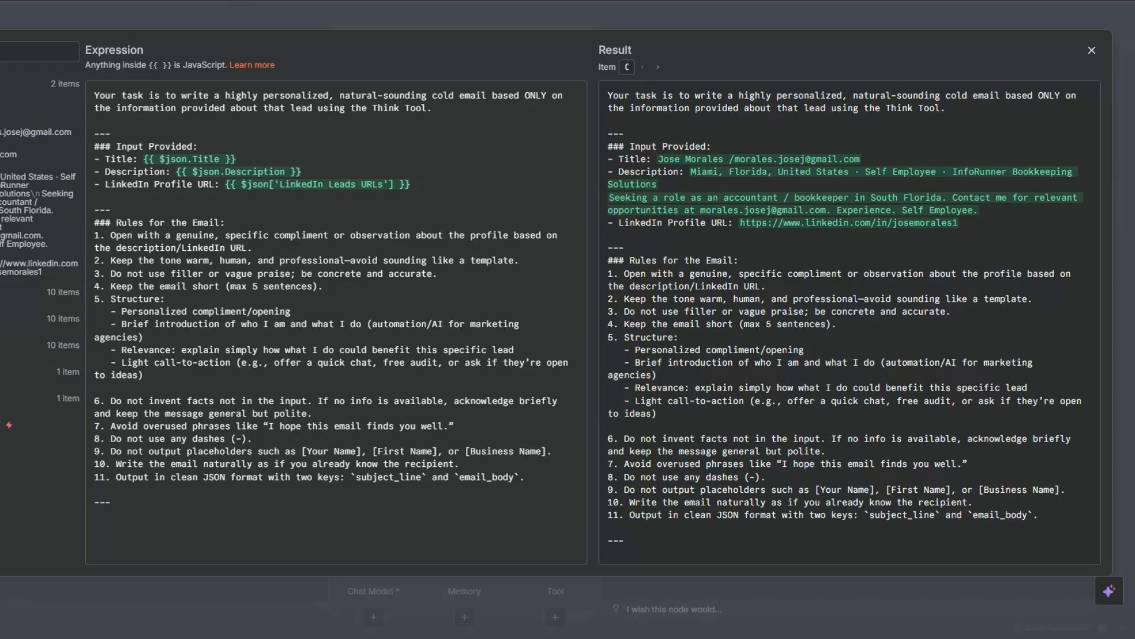
key(Escape)
Require a specific output format for the AI Agent and attach a Structured Output Parser
click(355, 223)
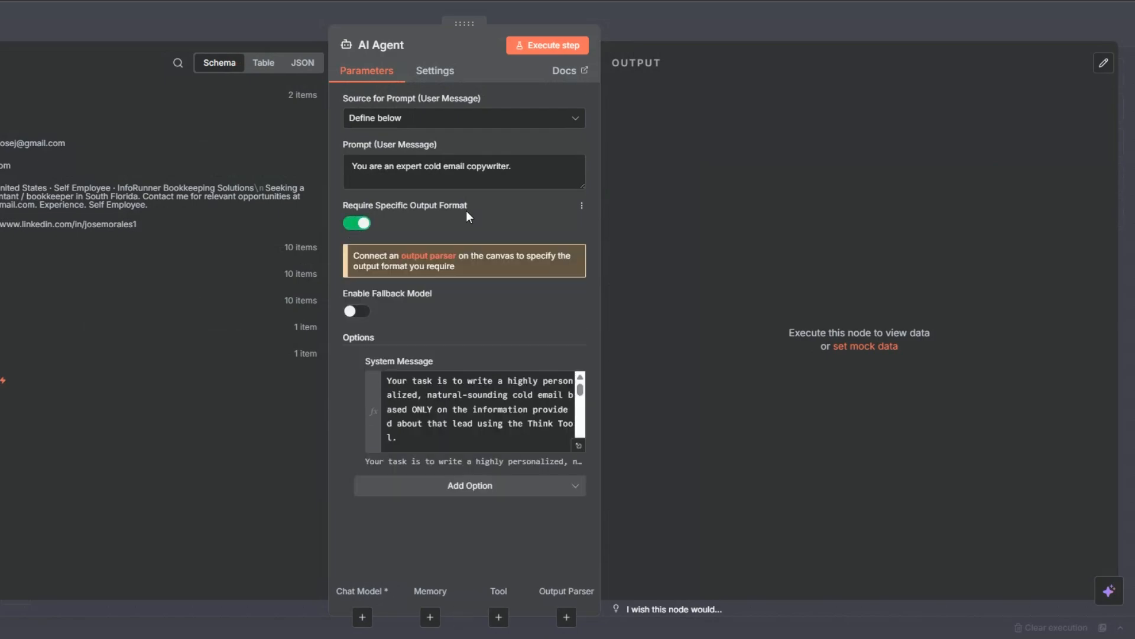
click(434, 257)
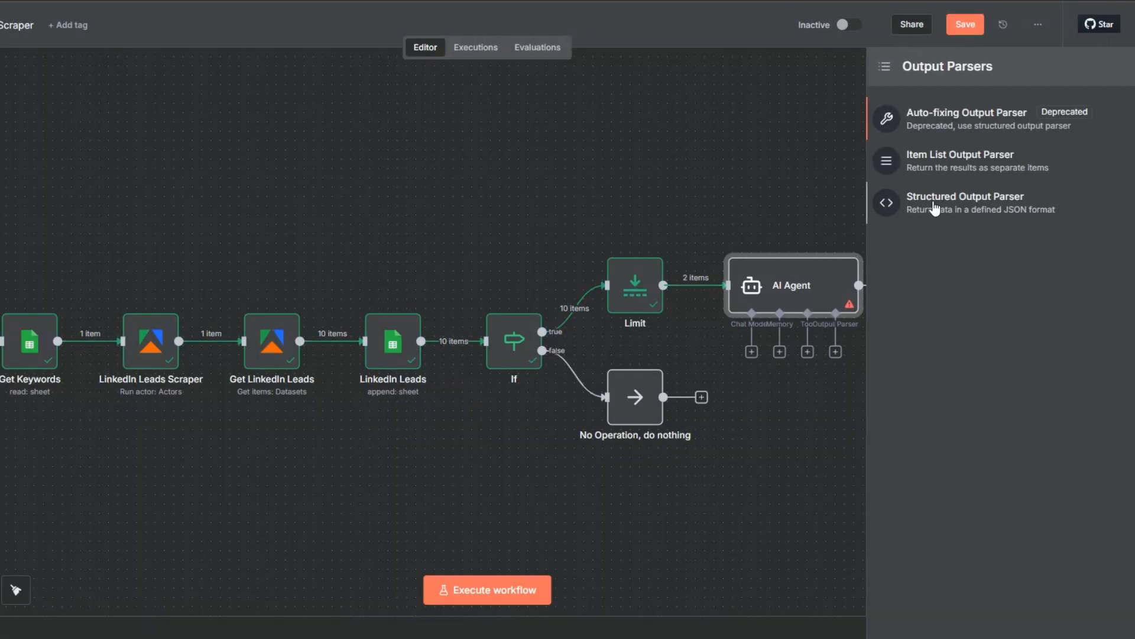
click(978, 194)
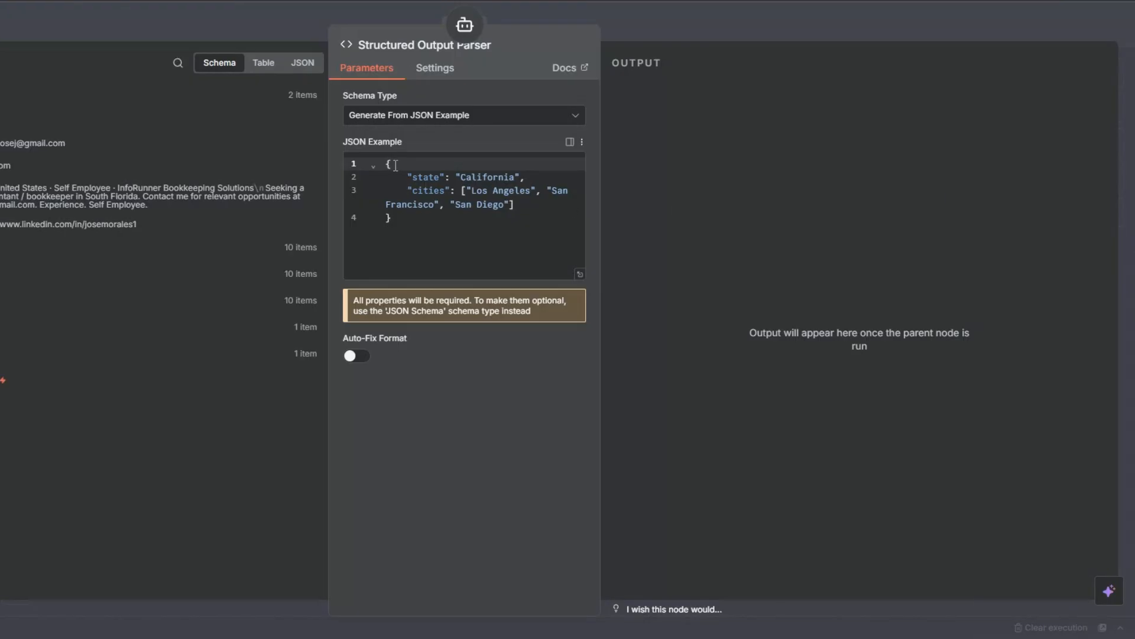
Replace the parser's JSON example with one containing subject_line and email_body, and place the parser node above the AI Agent
drag(386, 164, 401, 236)
key(BackSpace)
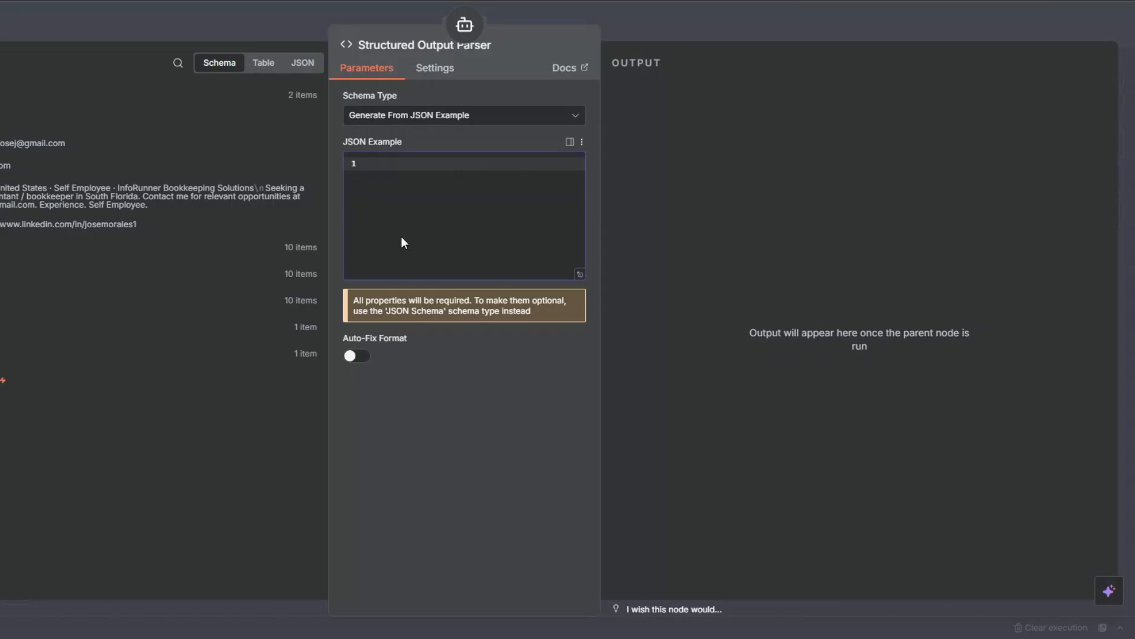
text({   "subject_line": "Loved your approach to healthy dining",   "email_body": "Hi there, I was impressed by how [Business Name] highlights fresh, local ingredients on your website. I help businesses like yours save hours each week by automating bookings, reminders, and customer follow-ups. For a restaurant, this can mean fuller tables and happier regulars without extra admin. Would you be open to a quick chat to explore ideas?" })
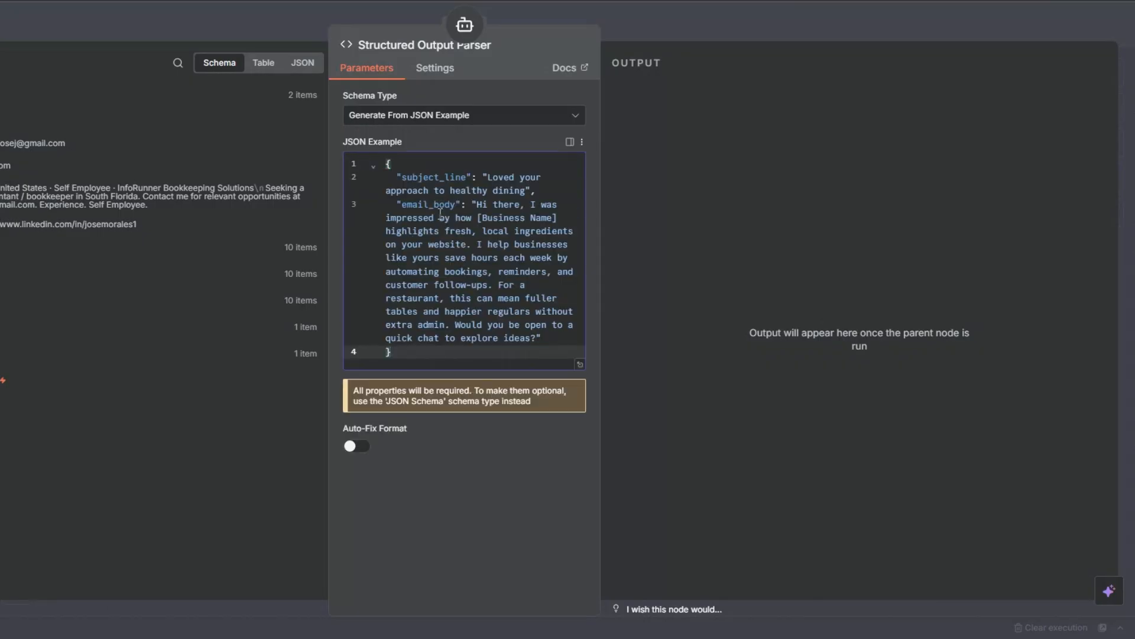
drag(398, 177, 499, 338)
click(564, 474)
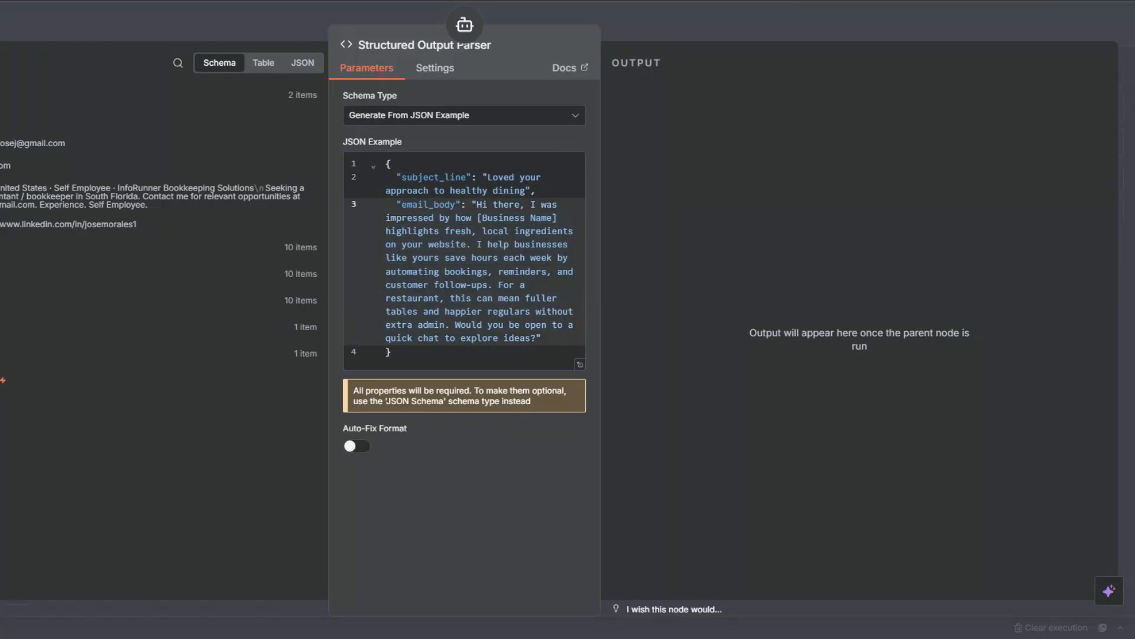
key(Escape)
drag(861, 419, 917, 215)
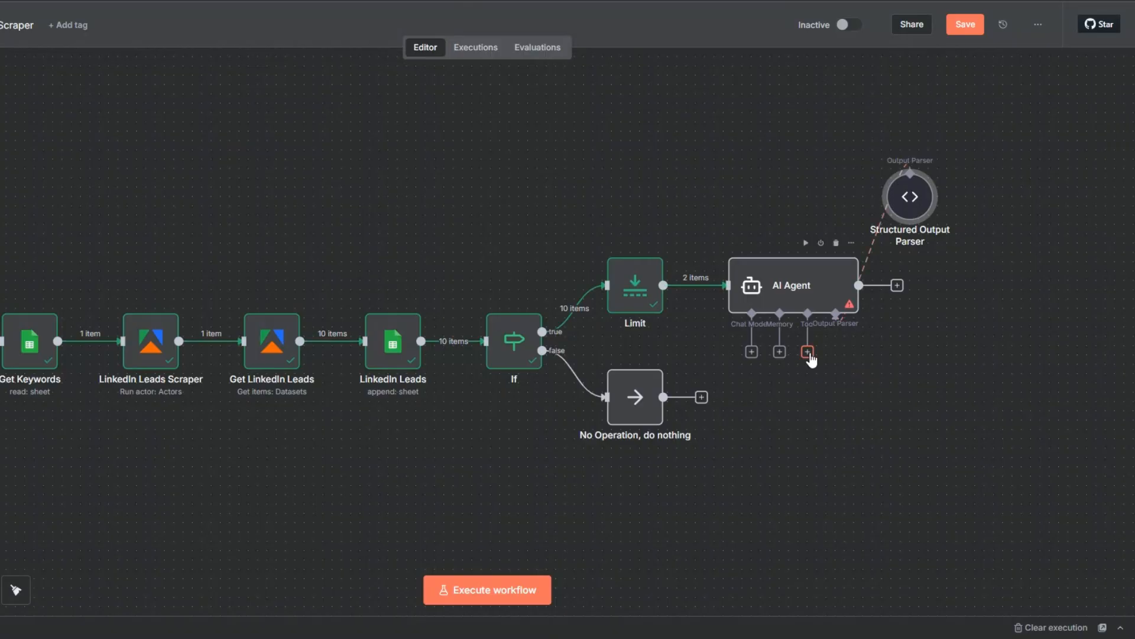
Attach a Think Tool to the AI Agent with its default description and place it above the agent beside the output parser
click(809, 353)
scroll(961, 184, down, 3)
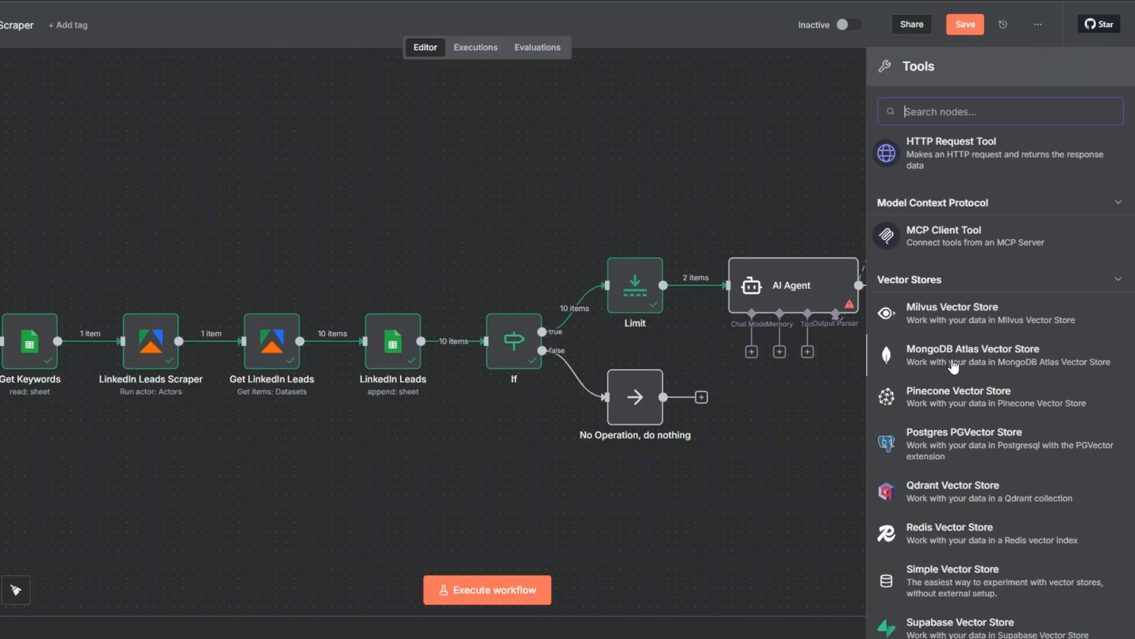
text(think)
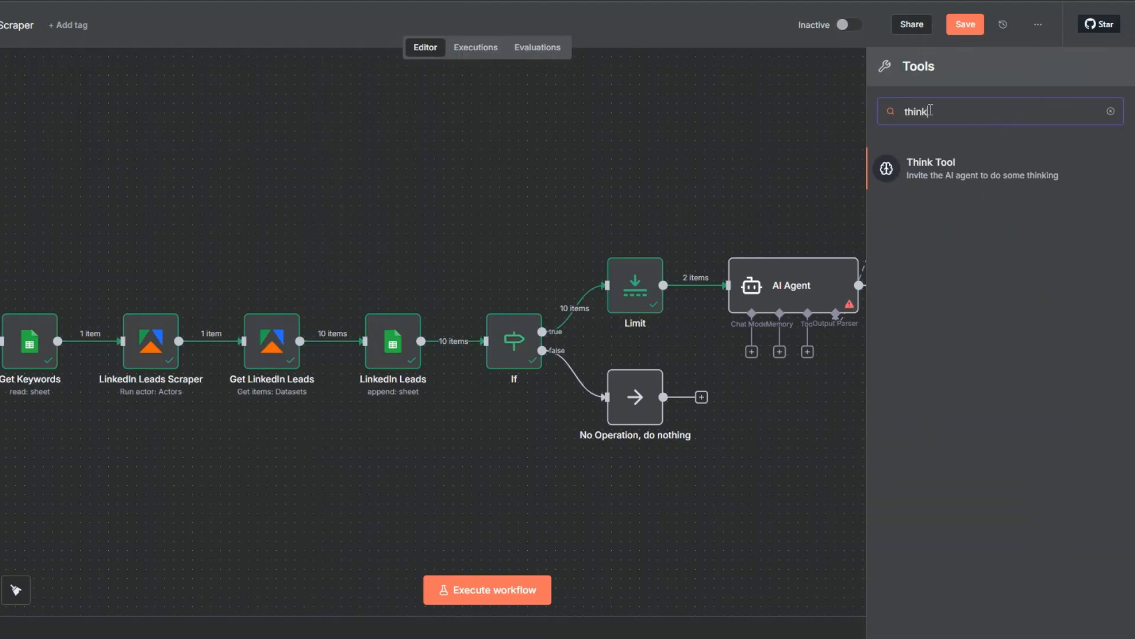
click(925, 175)
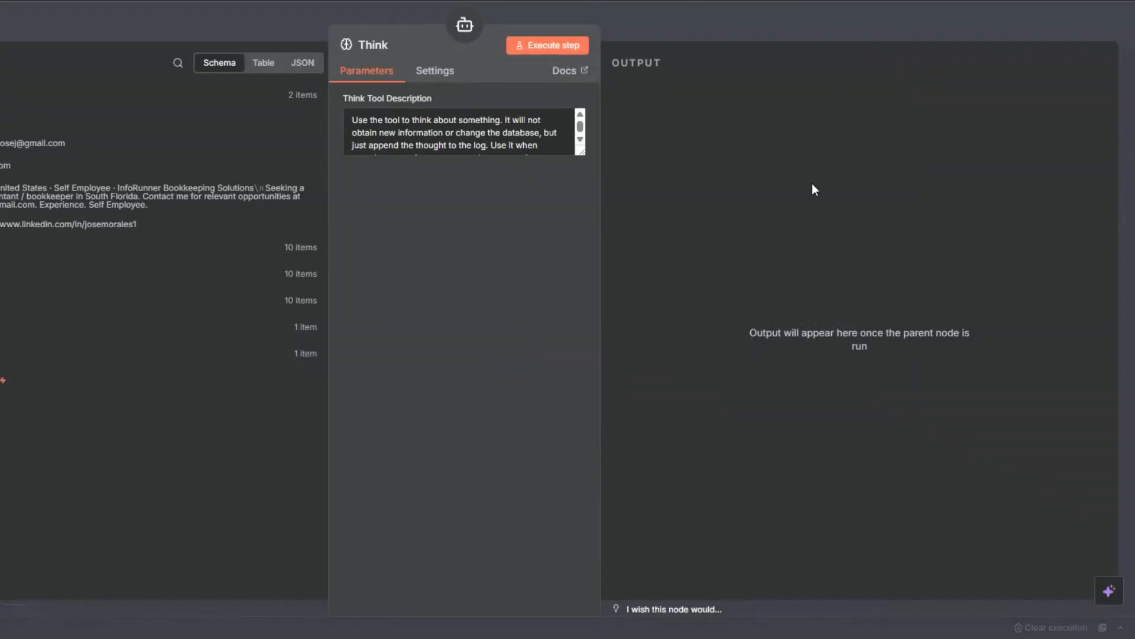
click(3, 18)
drag(816, 412, 809, 211)
Rename the Think node as Think Tool
key(F2)
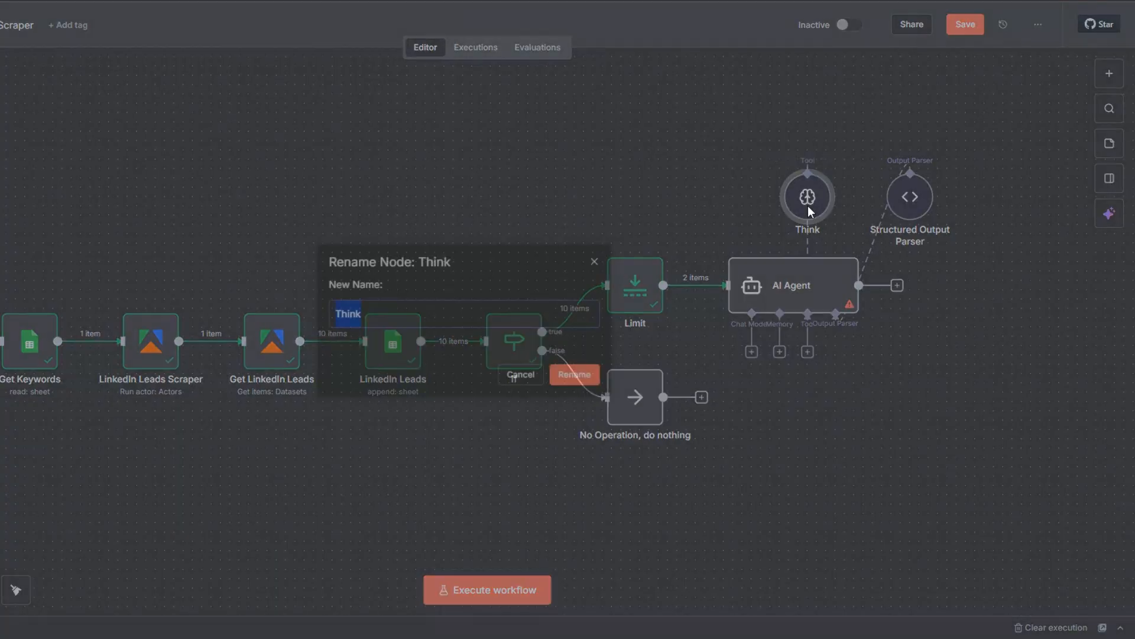
click(474, 314)
text(Tiool)
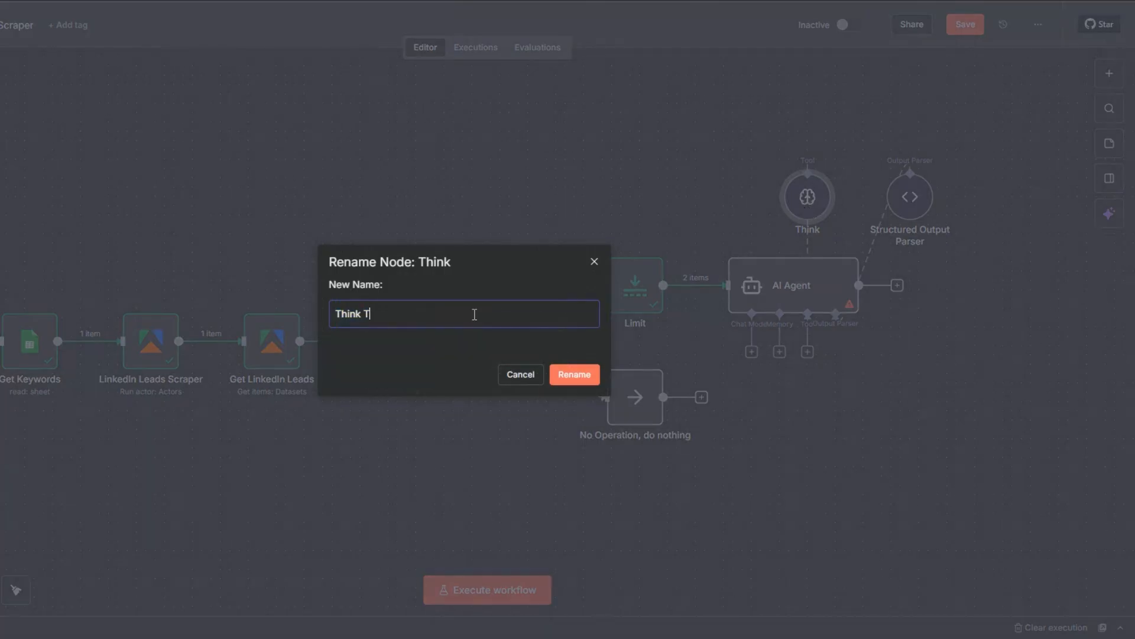
key(BackSpace)
key(BackSpace)
key(BackSpace)
key(BackSpace)
text(ool)
click(577, 375)
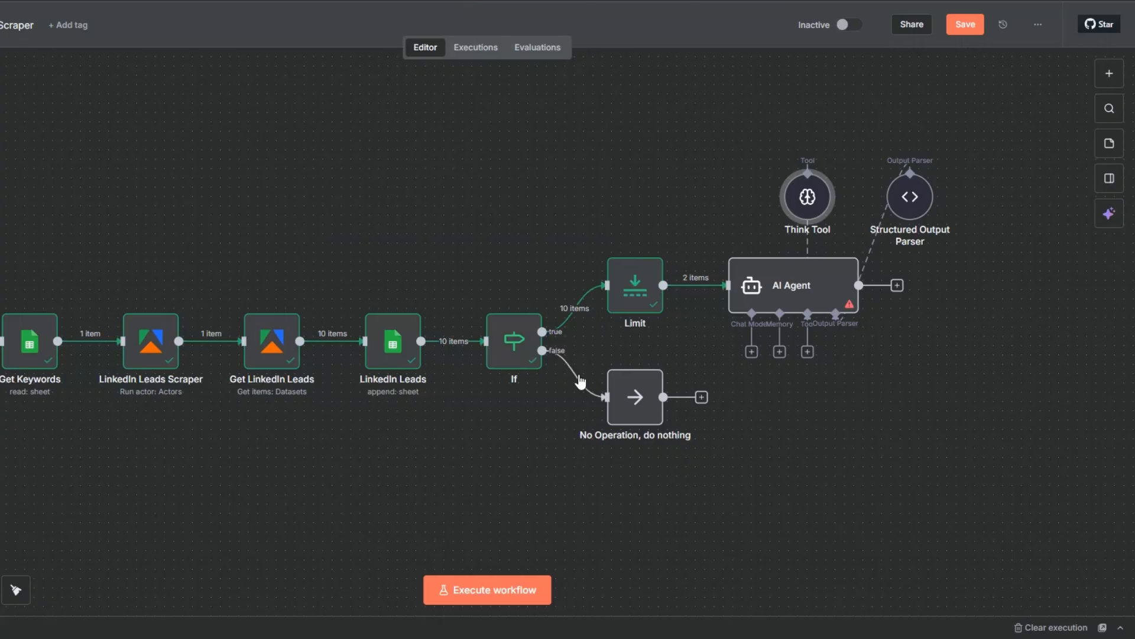
Attach a Simple Memory to the AI Agent with a self-defined session key of {{ $now }}, and place it beside the Think Tool
scroll(628, 367, down, 2)
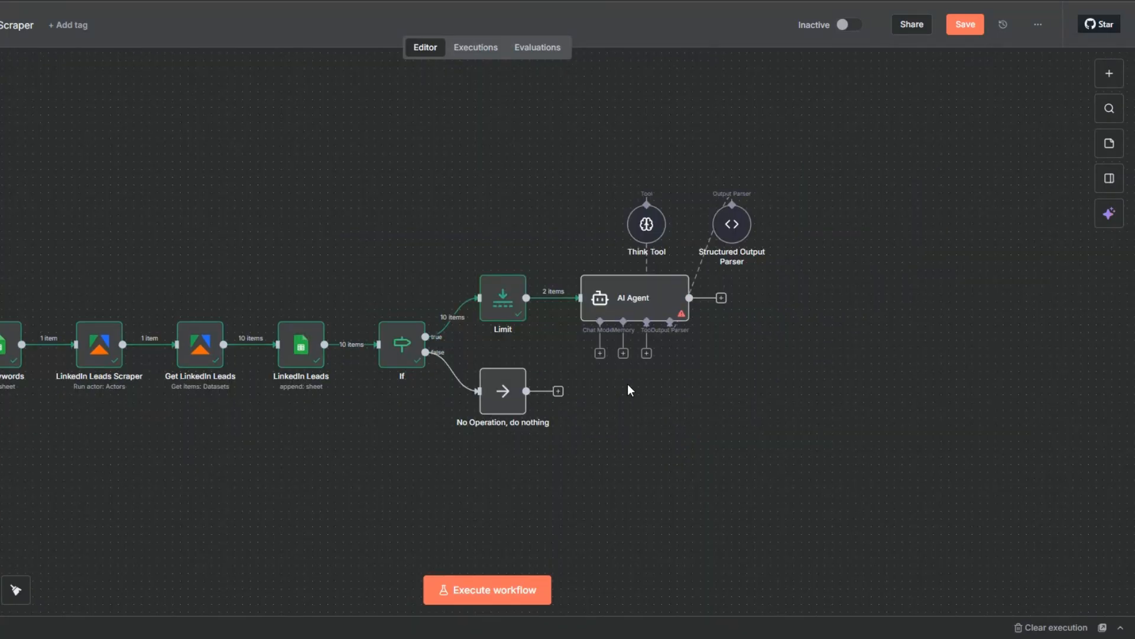
click(623, 353)
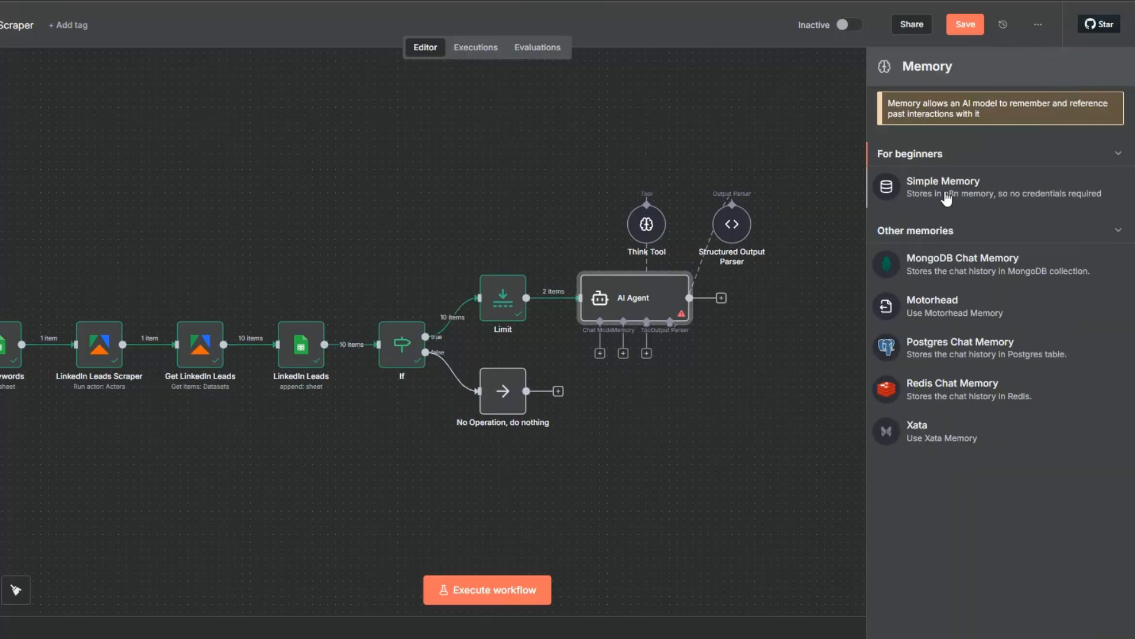
click(947, 197)
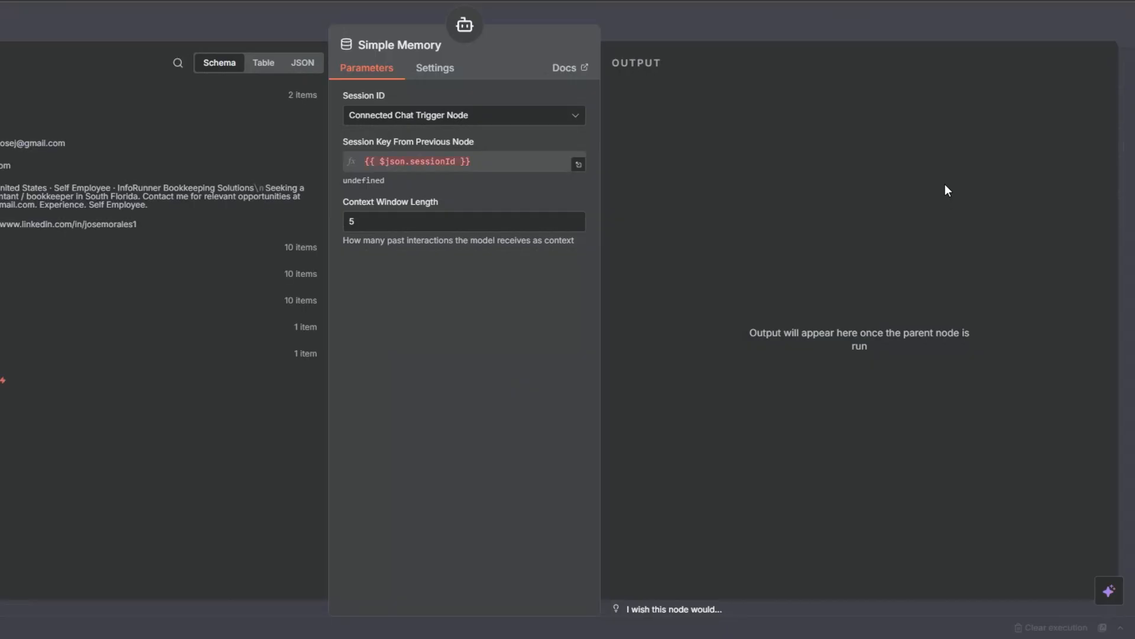
click(464, 117)
click(460, 199)
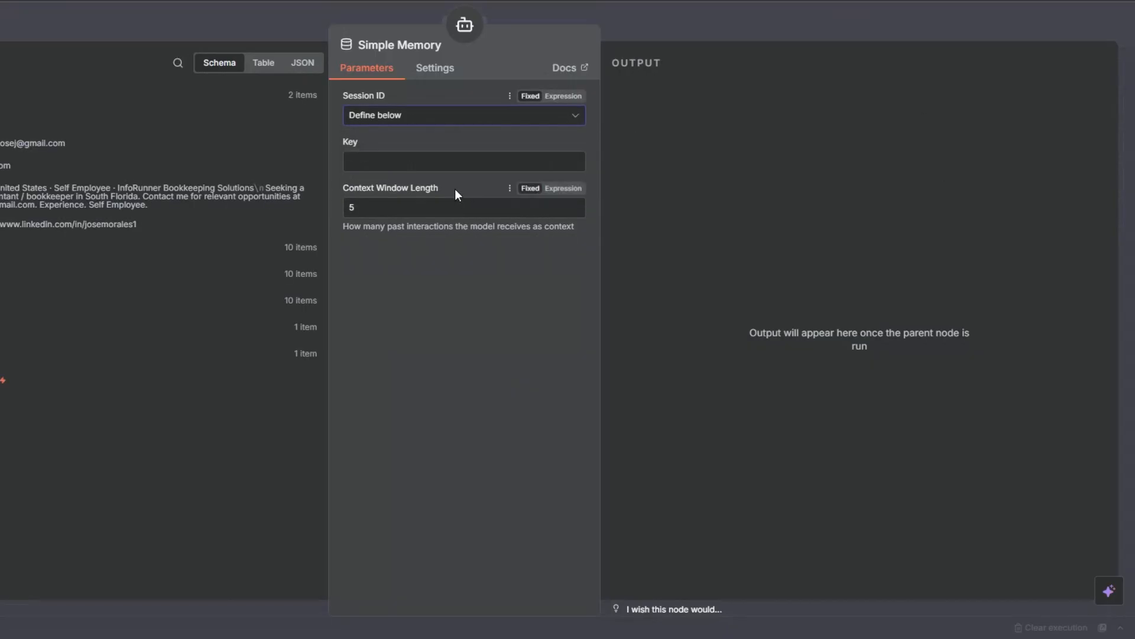
click(562, 142)
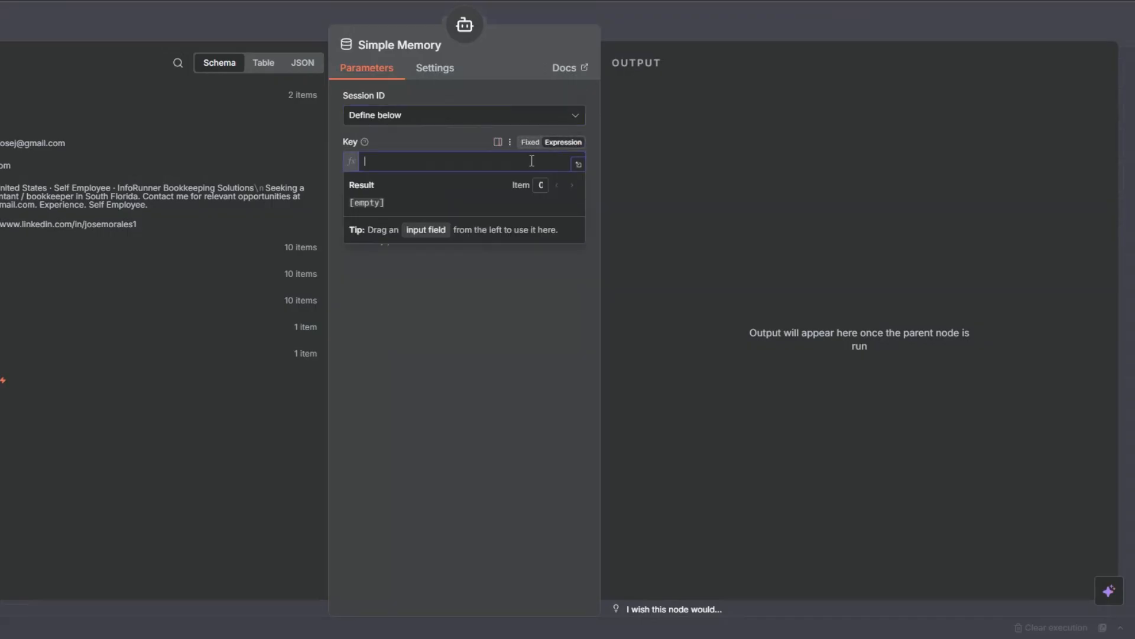
text({{ $now)
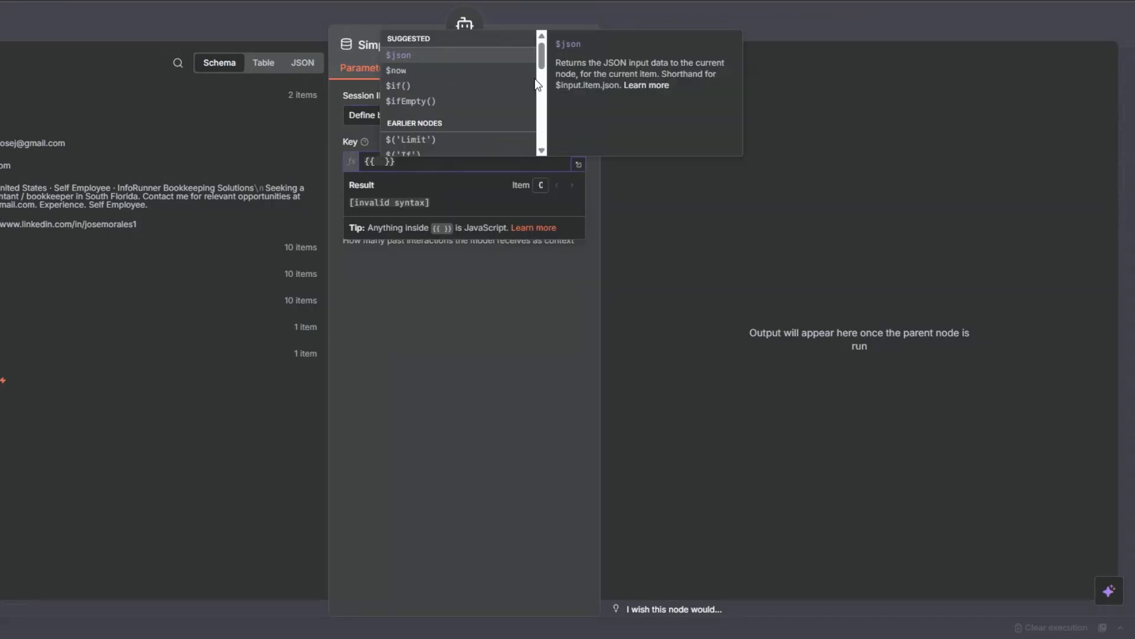
key(Escape)
drag(620, 339, 573, 222)
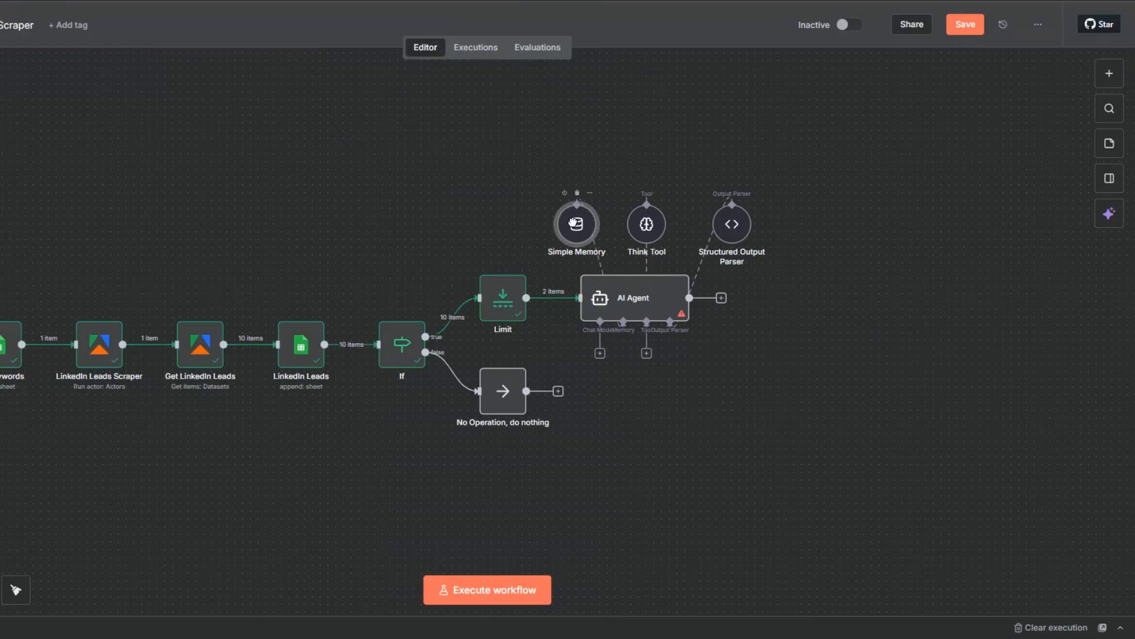
Attach an OpenAI Chat Model to the AI Agent
click(599, 353)
scroll(923, 450, down, 5)
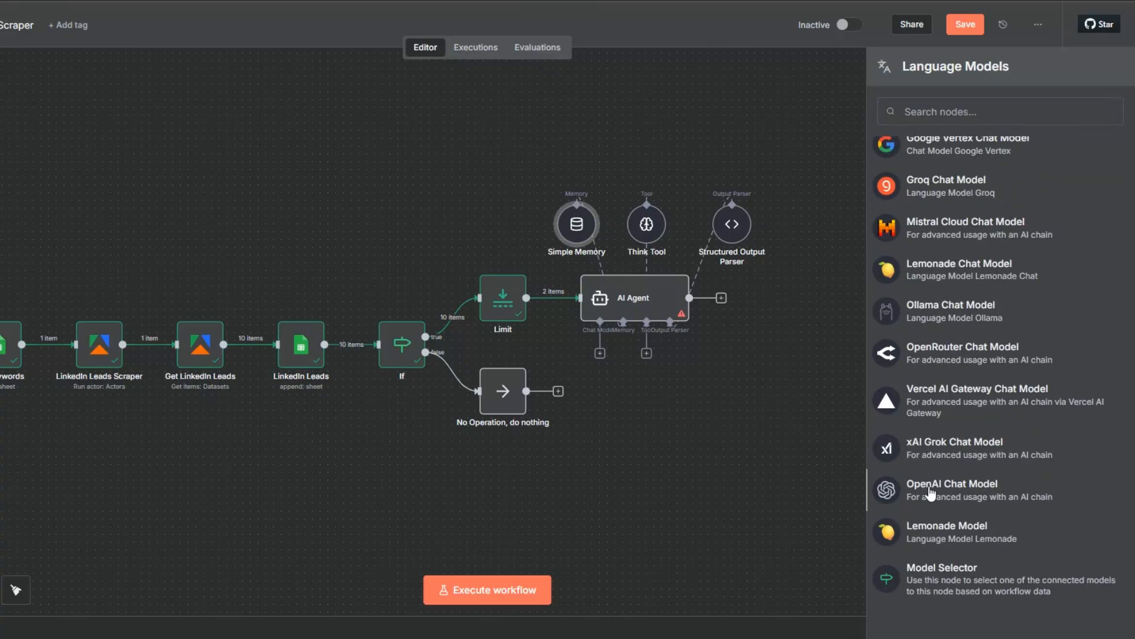
click(931, 492)
click(423, 112)
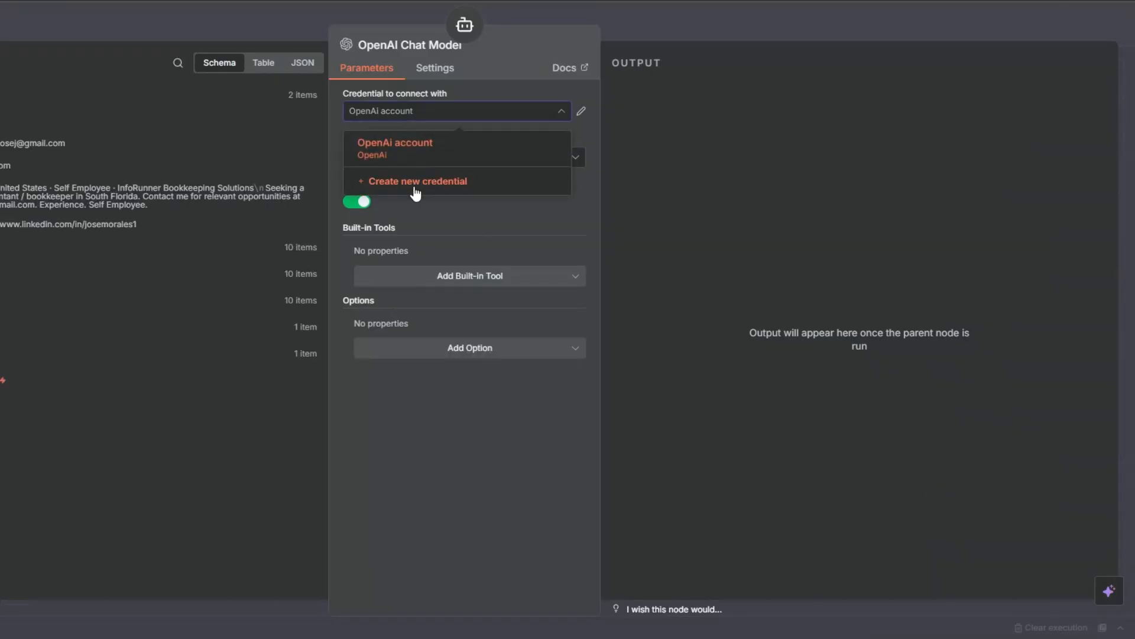
click(415, 184)
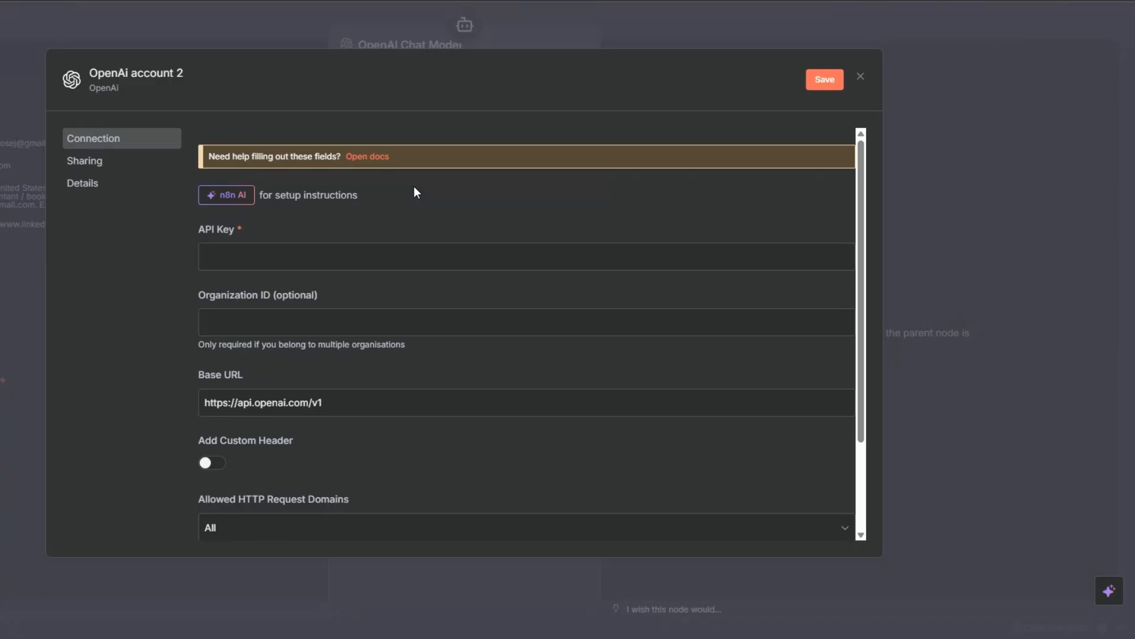
click(347, 260)
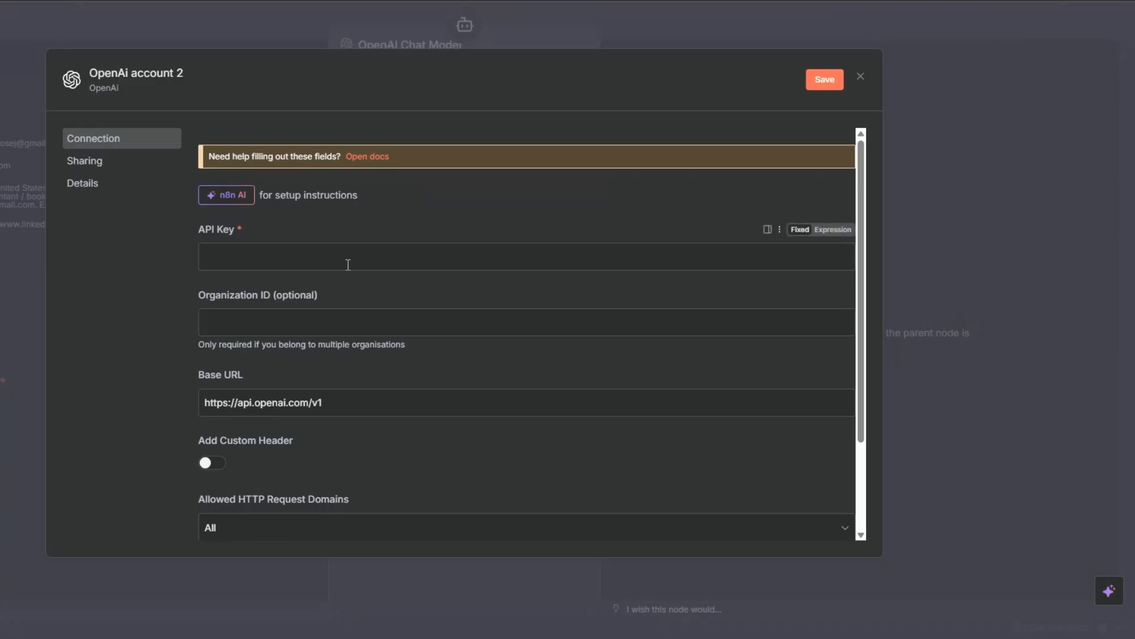
click(860, 77)
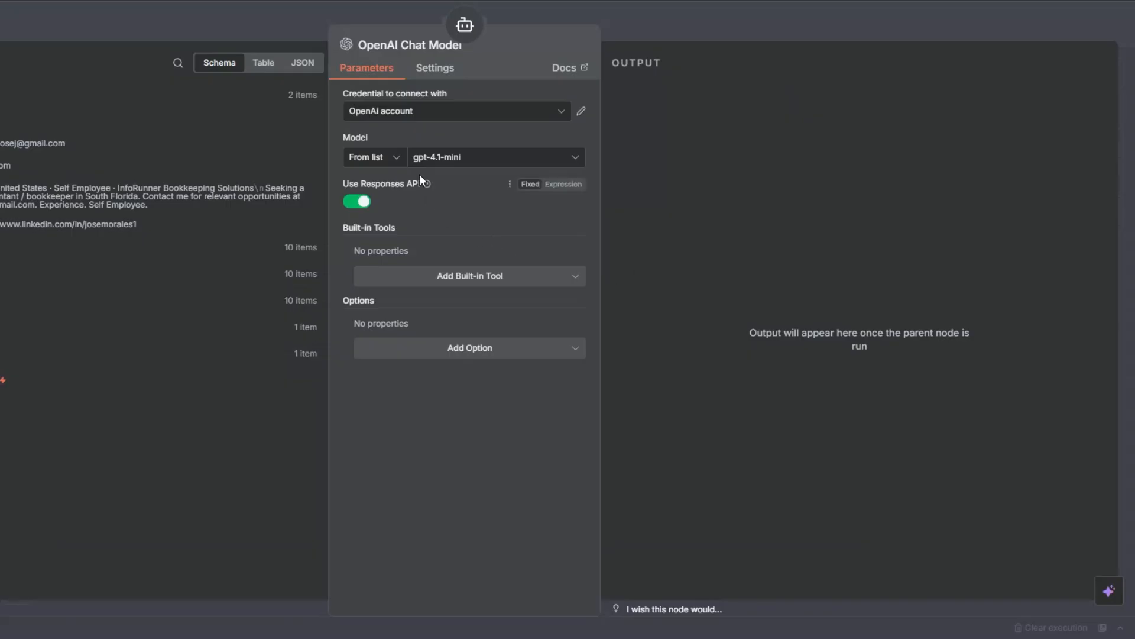
Browse the available OpenAI models, keep gpt-4.1-mini, and place the chat model node beside Simple Memory
click(421, 159)
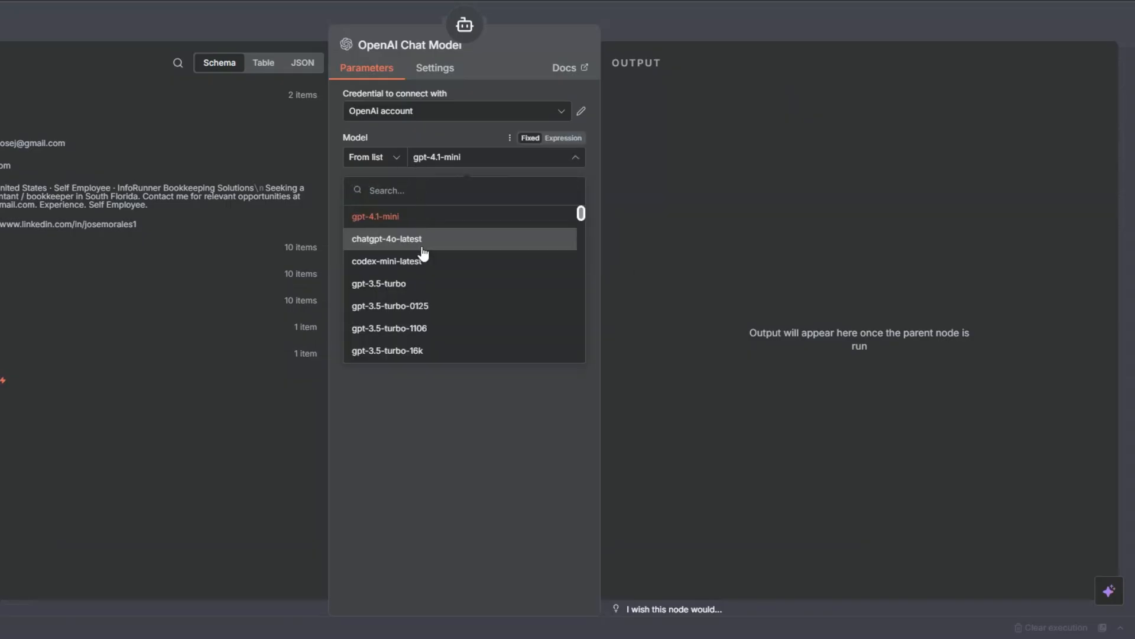
scroll(456, 248, down, 6)
click(430, 423)
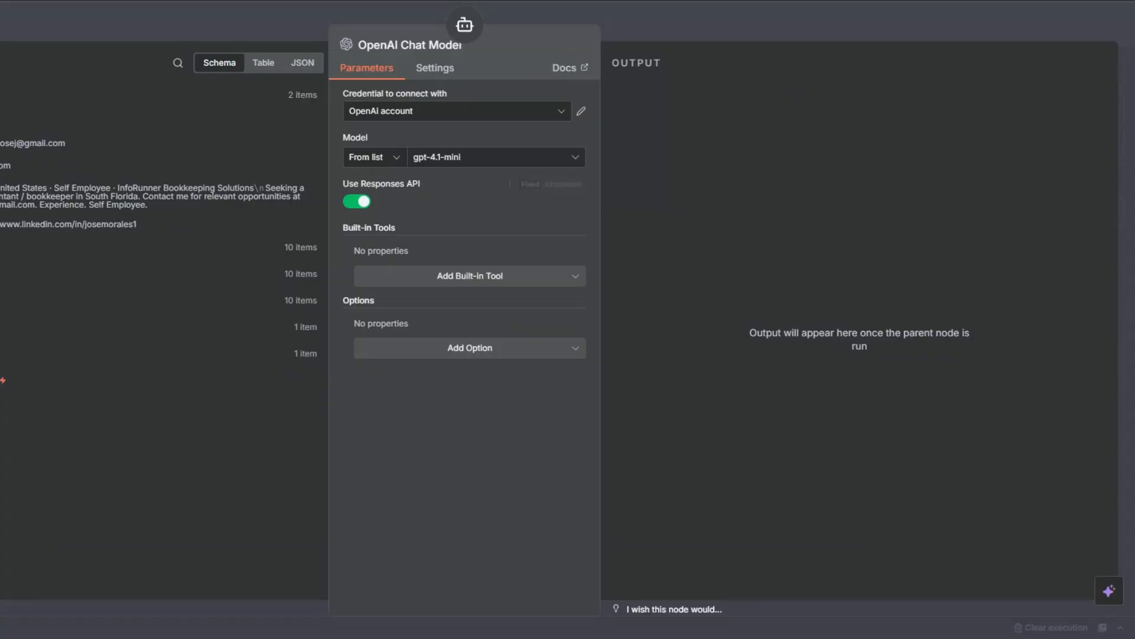
key(Escape)
drag(481, 210, 481, 223)
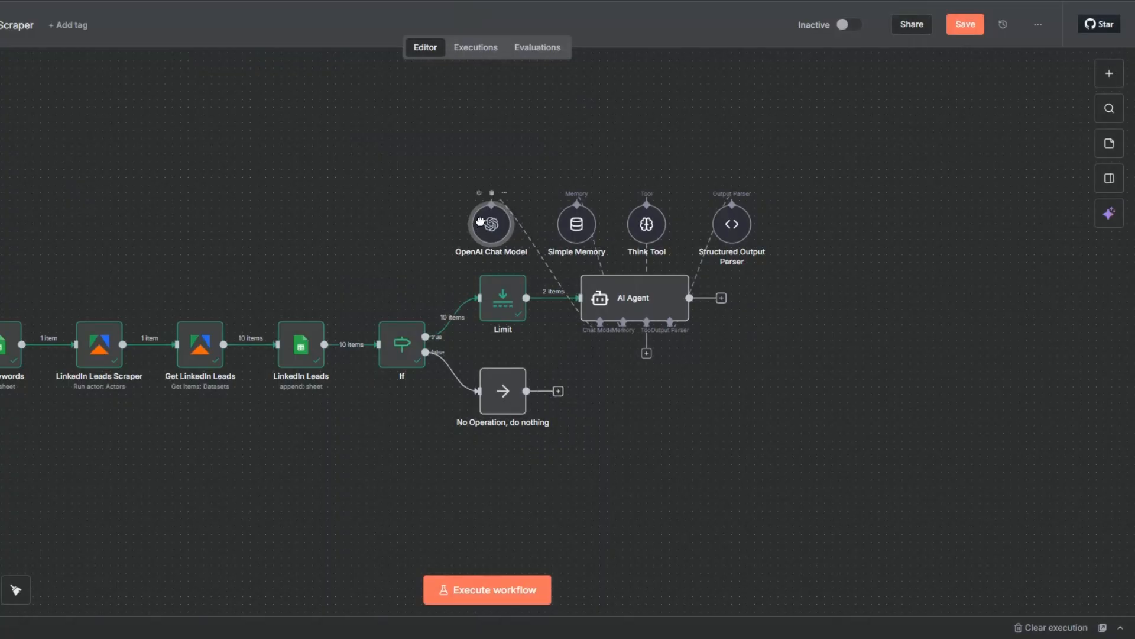
Execute the AI Agent step and read through the generated subject lines and email bodies
double_click(667, 302)
click(549, 46)
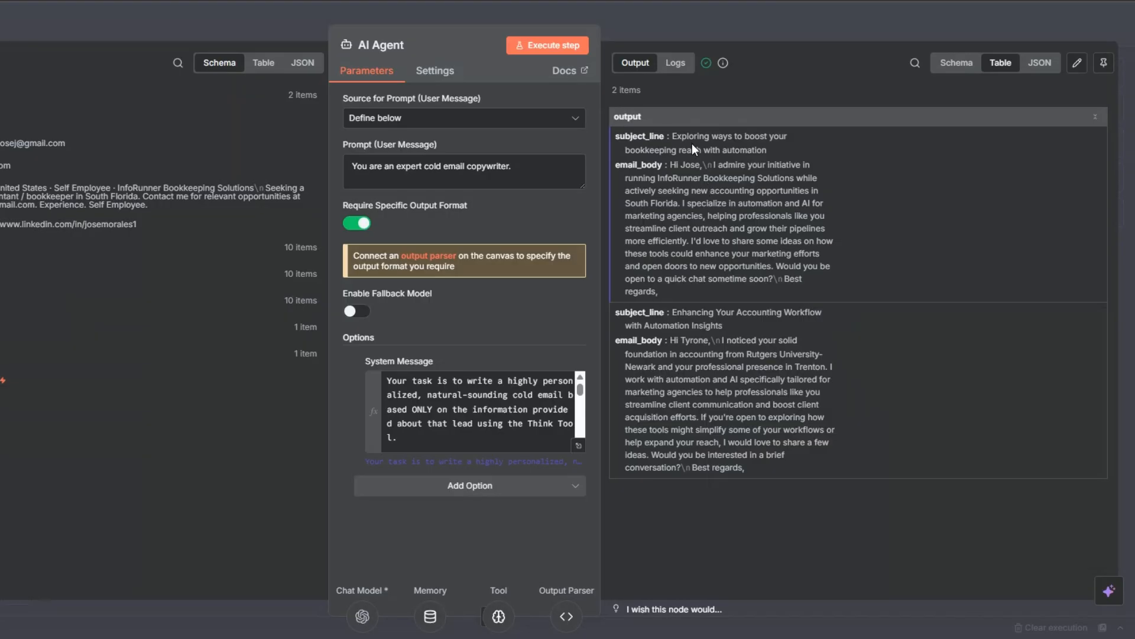
drag(667, 165, 780, 293)
drag(671, 311, 787, 460)
click(786, 460)
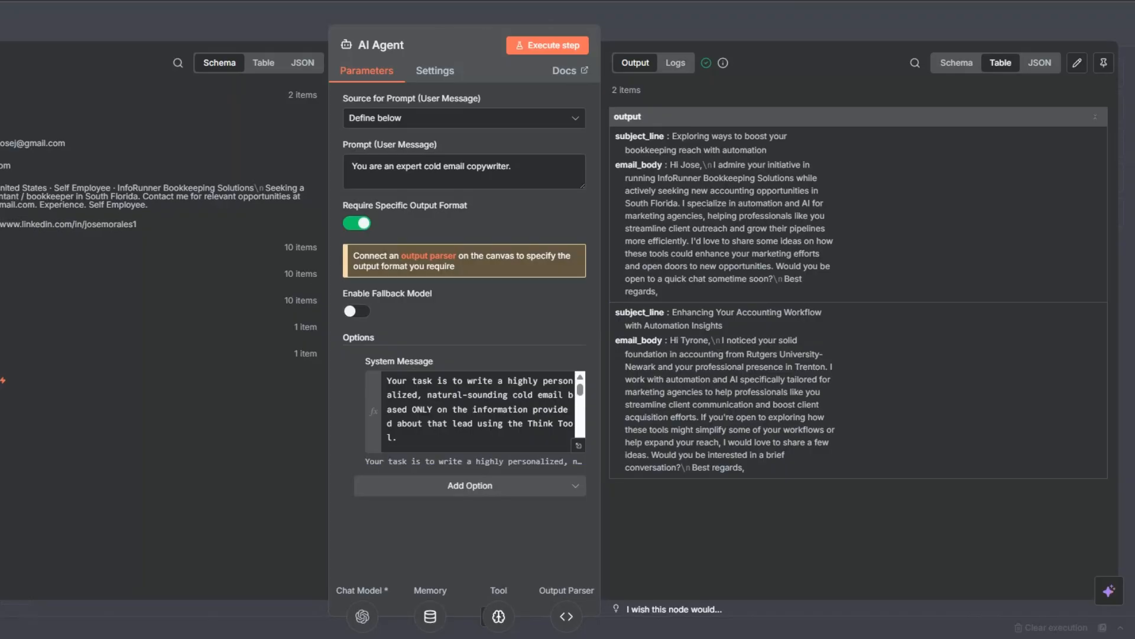
Rename the AI Agent node as Cold Email Generator and save the workflow
key(Escape)
key(F2)
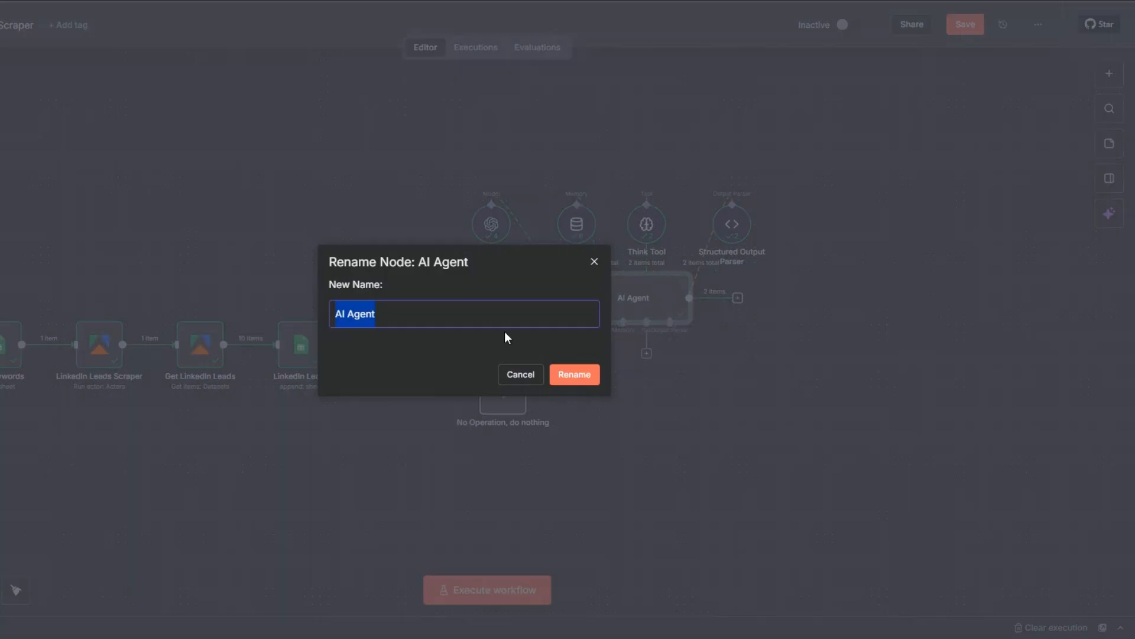
text(Cold Email Generator)
click(573, 374)
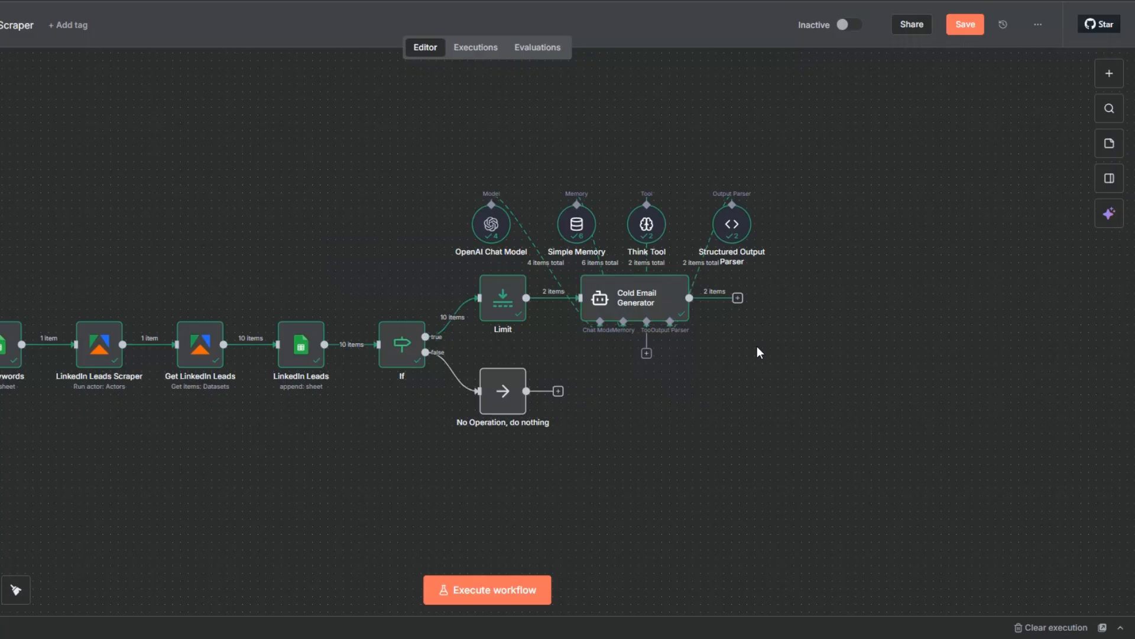
click(965, 24)
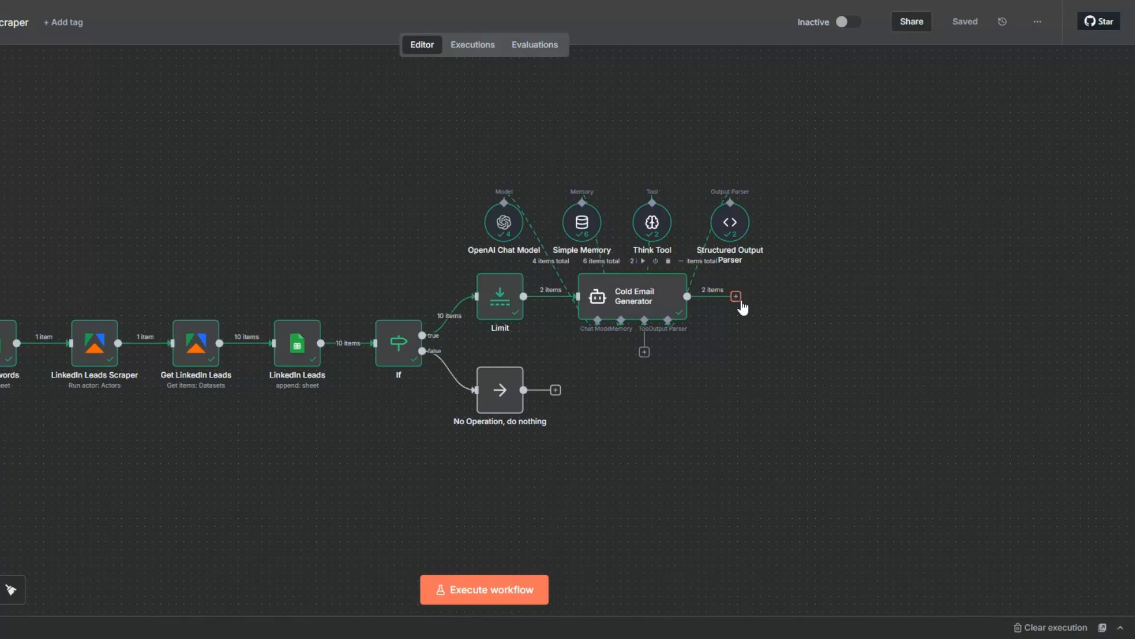
Add a Wait node after the Cold Email Generator with a wait amount of 3 seconds
click(736, 297)
text(wait)
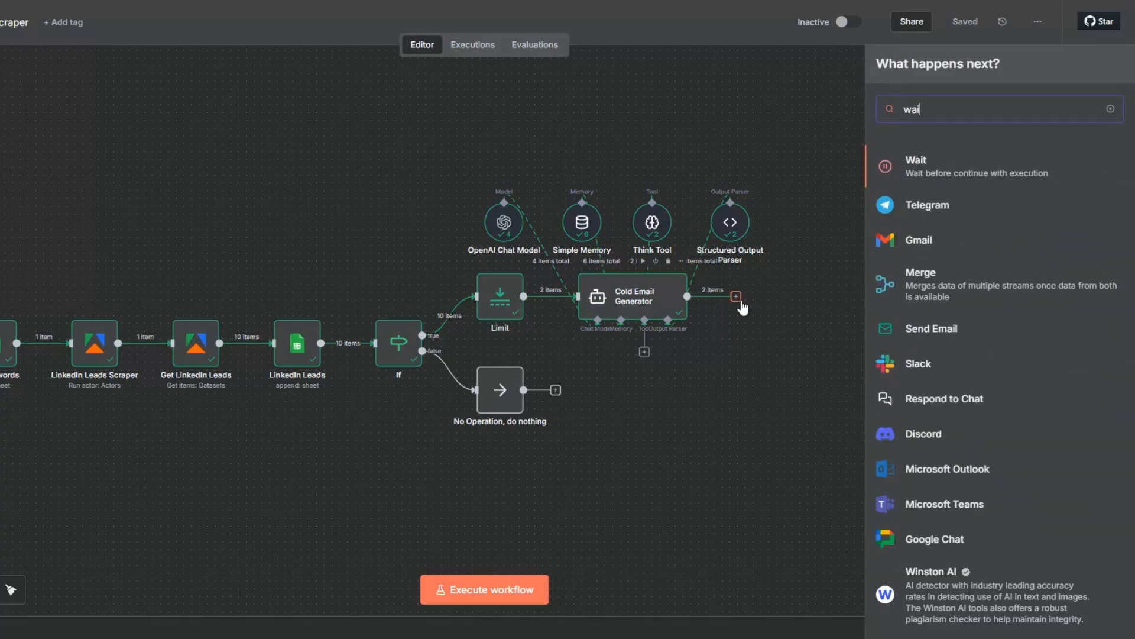
click(920, 167)
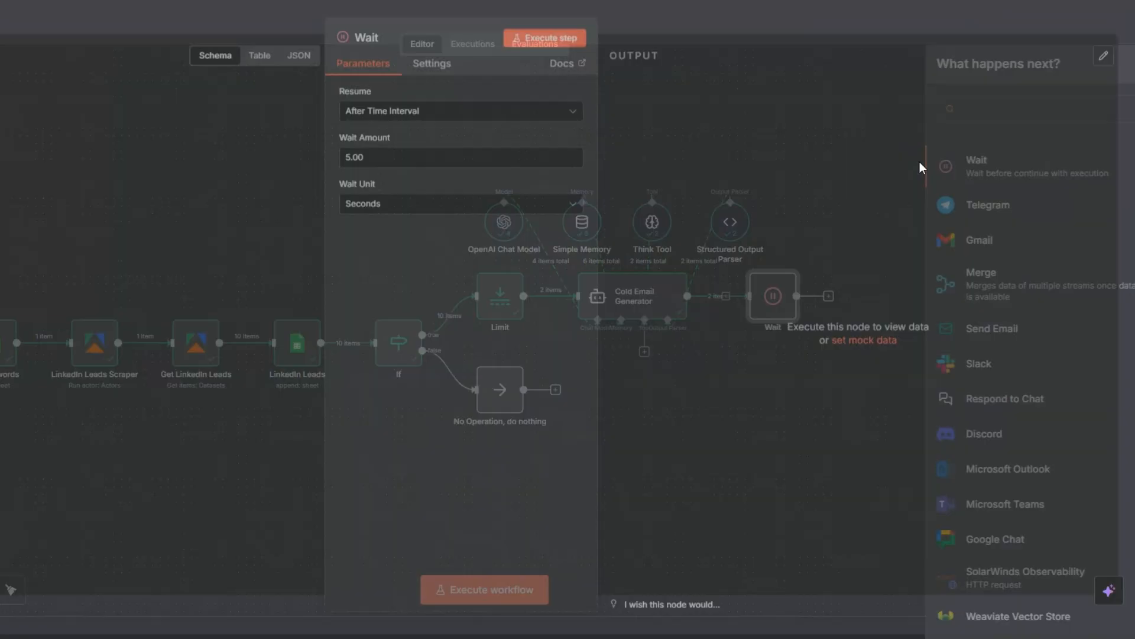
click(351, 162)
key(BackSpace)
text(3)
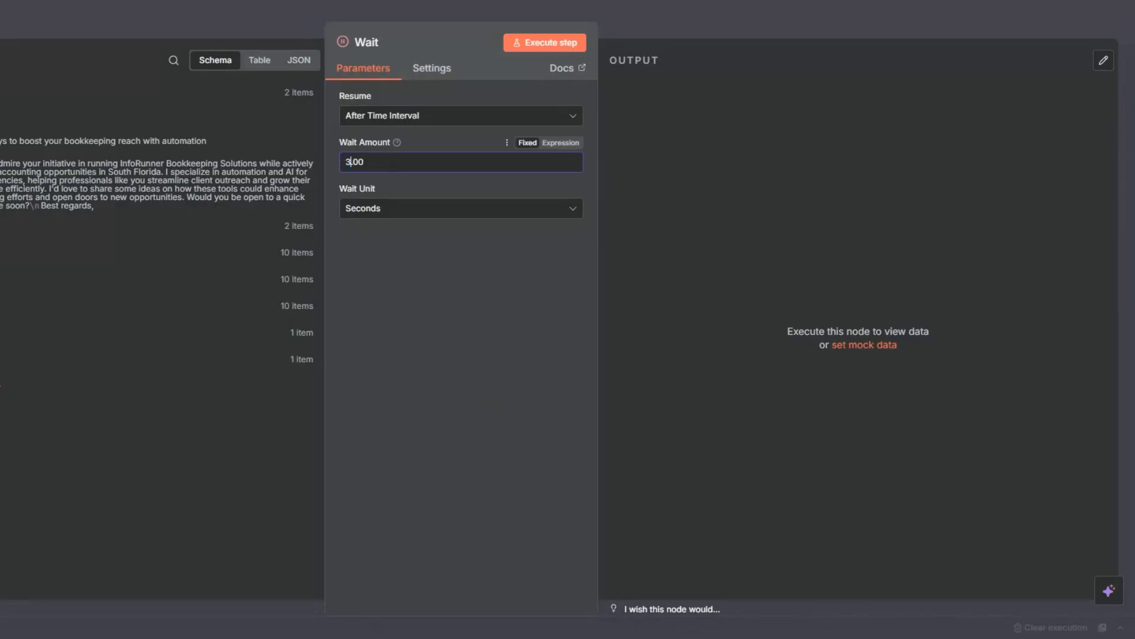
key(Escape)
Execute the Wait node and rename it as Wait 3 Seconds
click(752, 261)
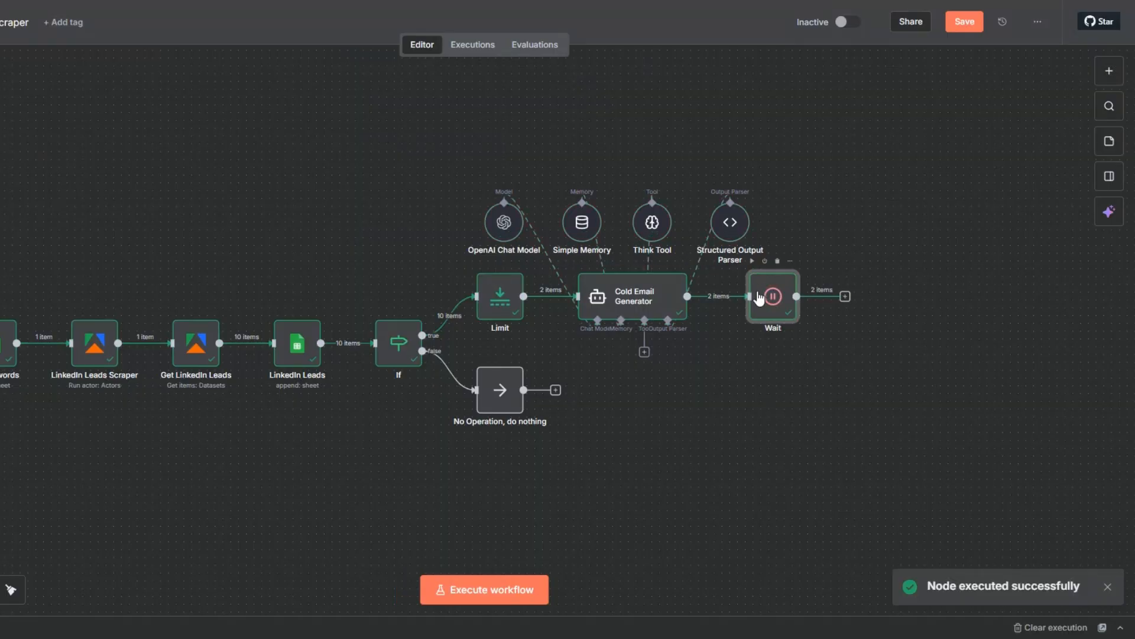
key(space)
click(486, 317)
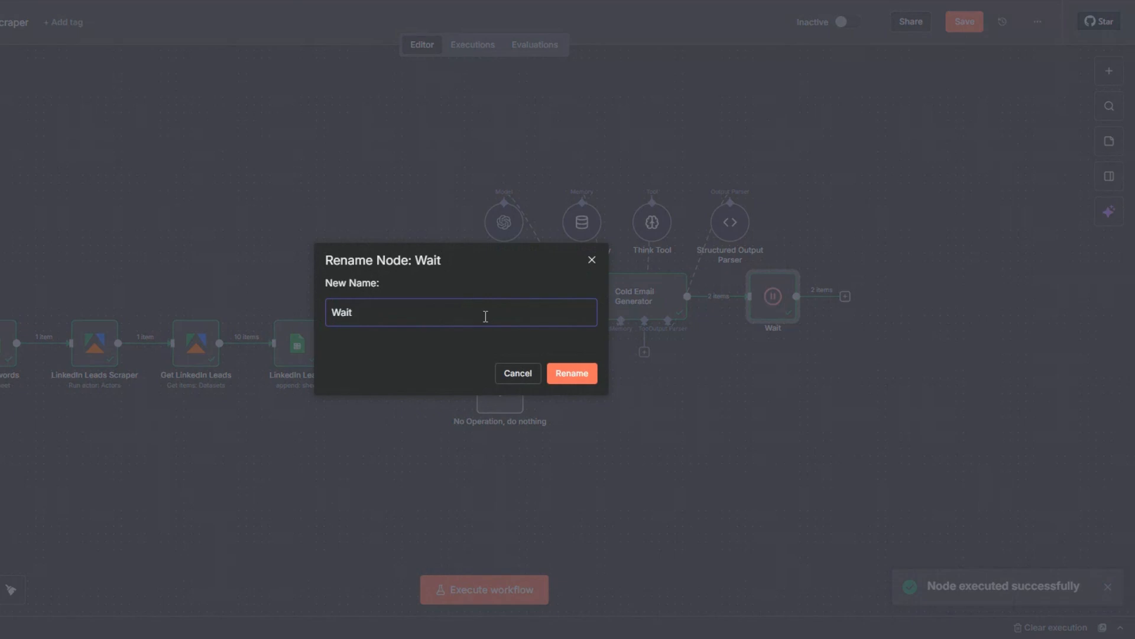
text(3 Secon)
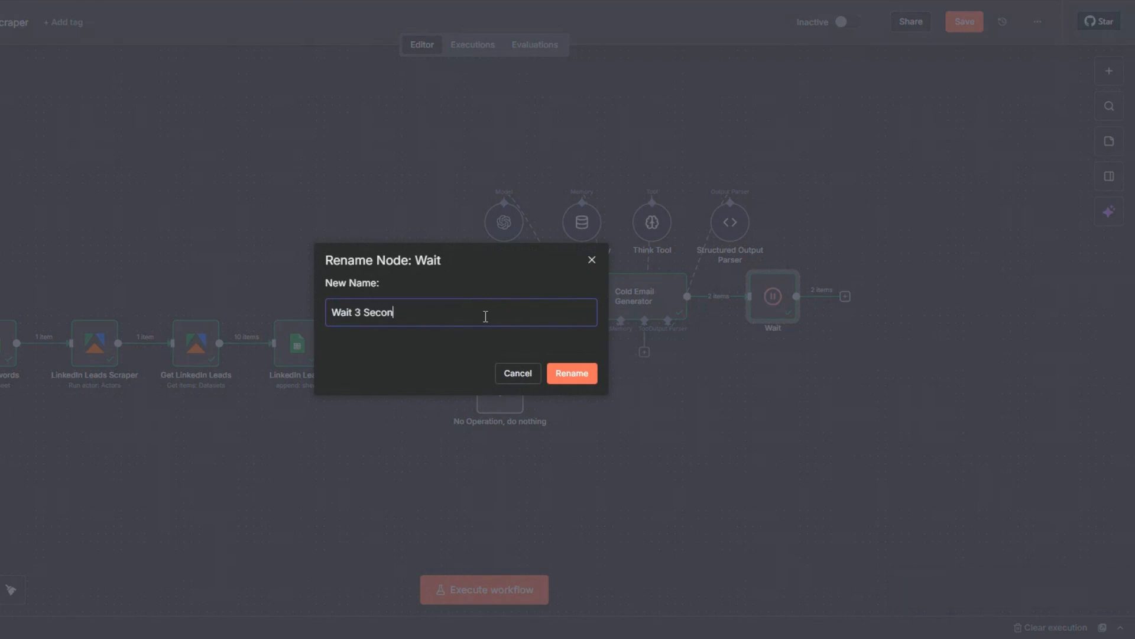
text(ds)
click(576, 377)
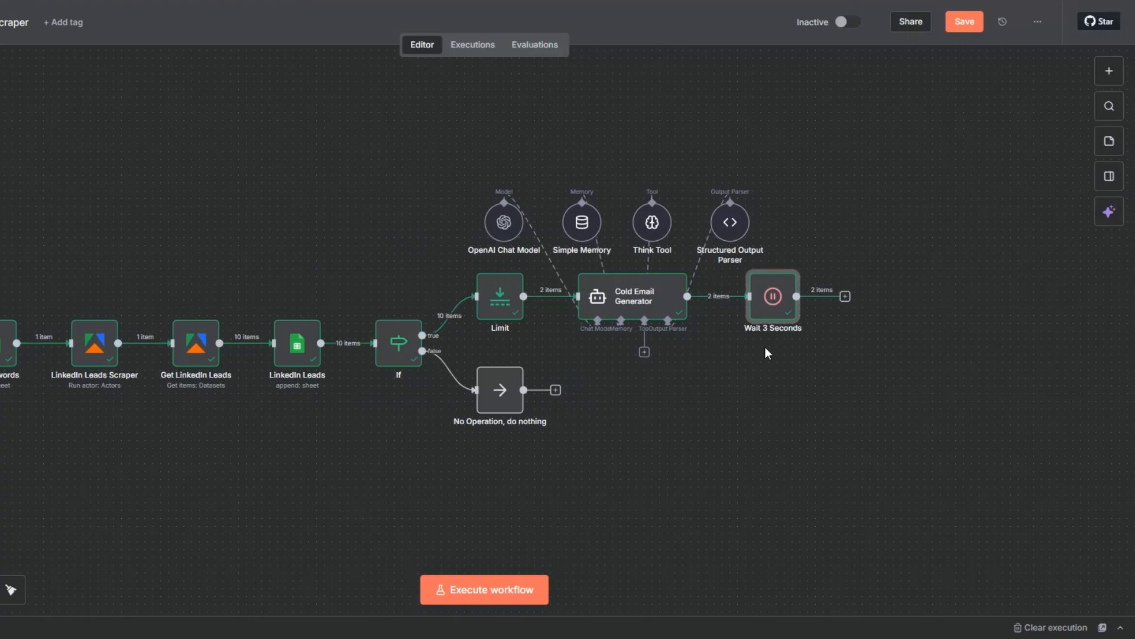
Add a Gmail node with the Send a message action after the Wait 3 Seconds node
click(845, 297)
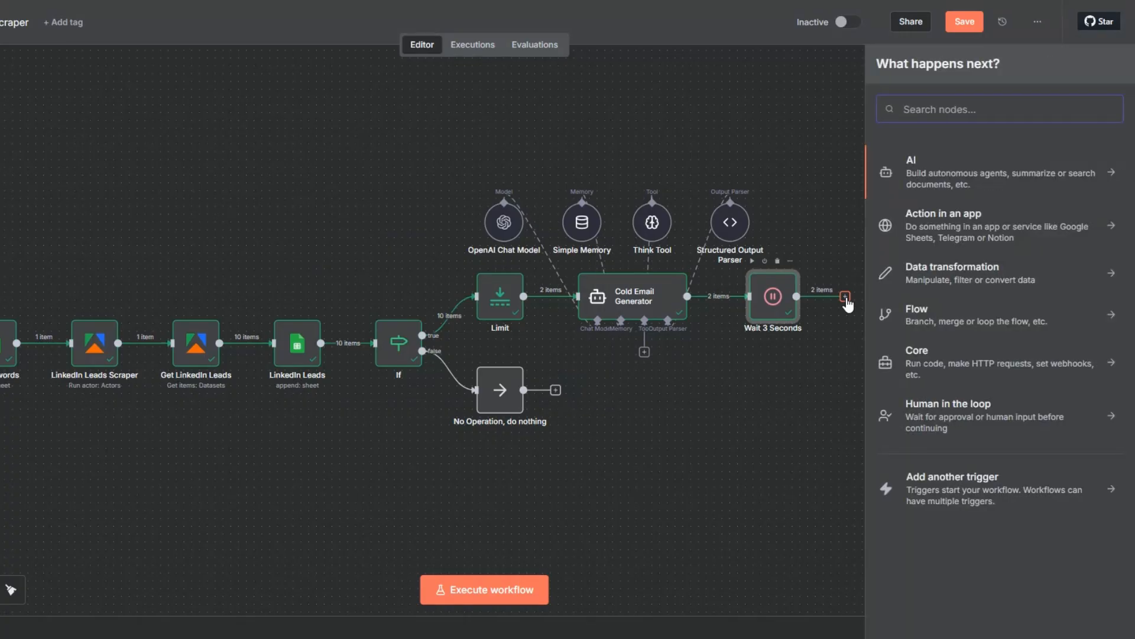
text(gmail)
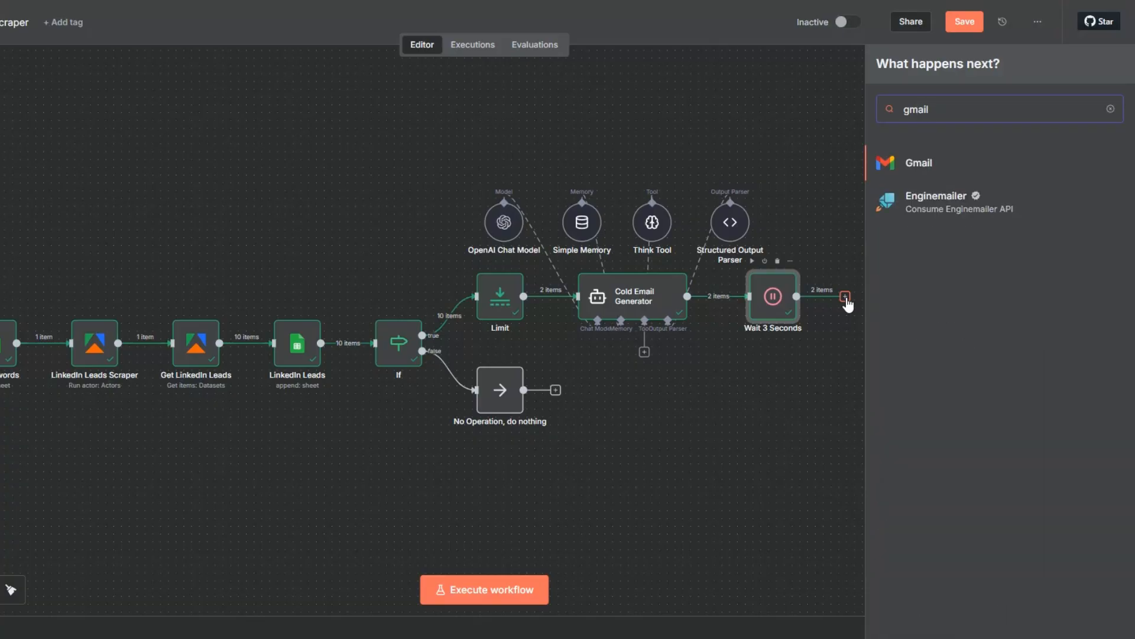
click(928, 158)
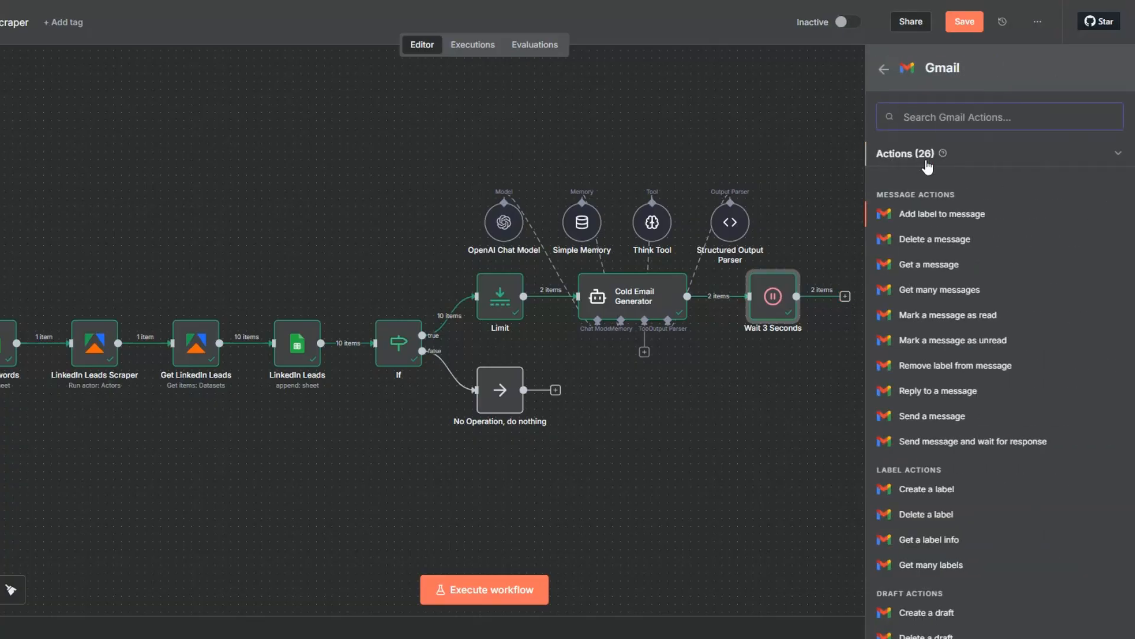
click(933, 417)
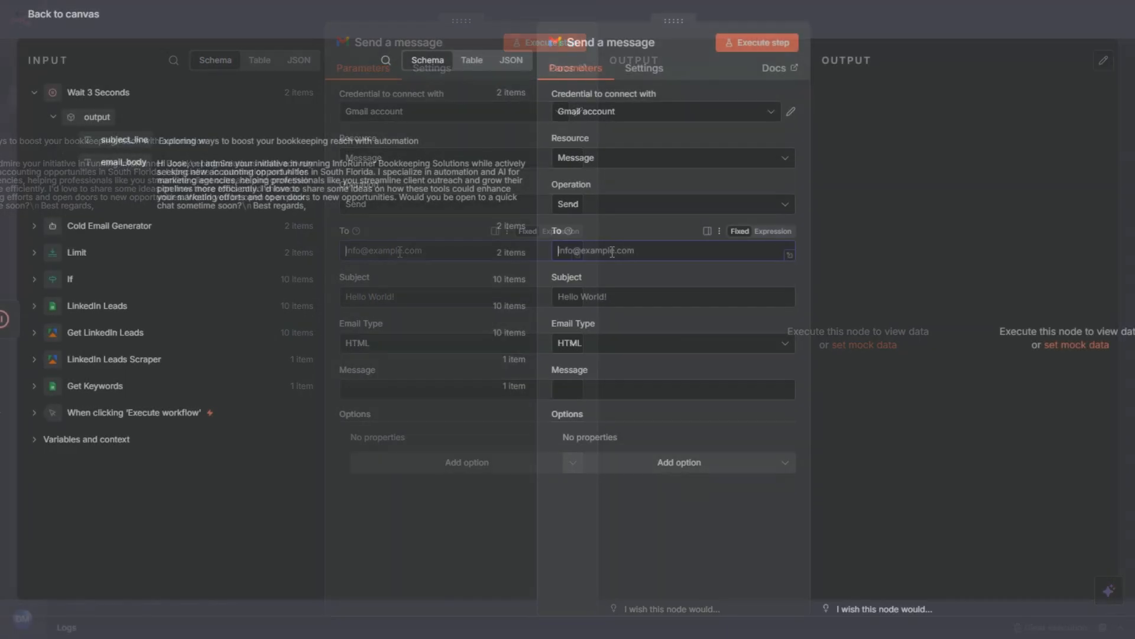
Map the recipient to the LinkedIn Leads Email field and the subject to the subject_line output of Wait 3 Seconds
click(34, 306)
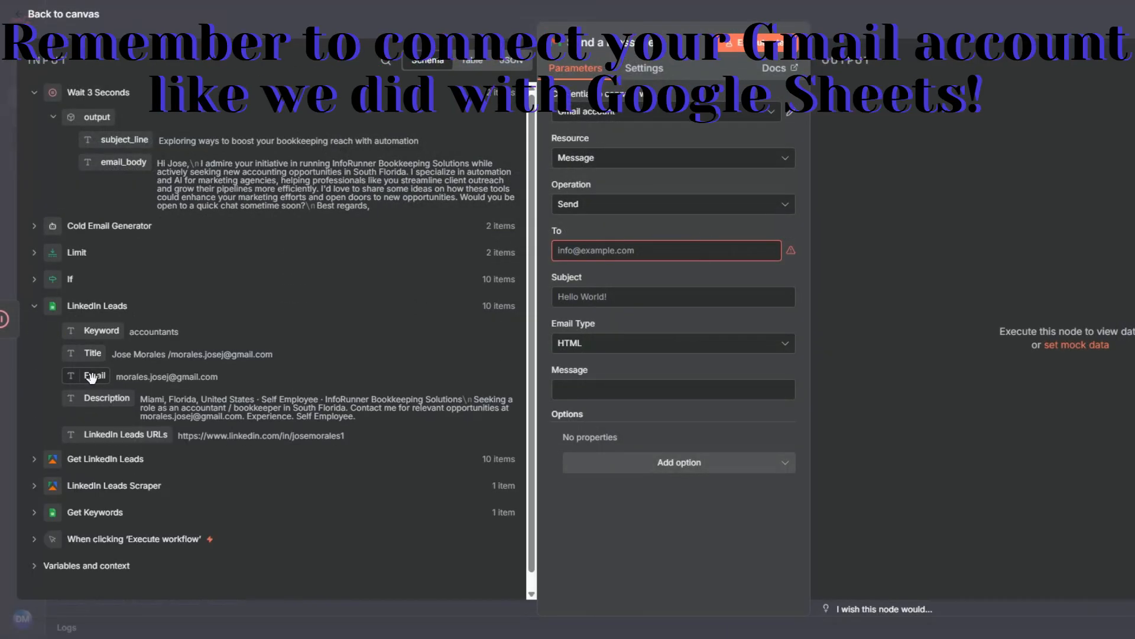
drag(95, 375, 592, 251)
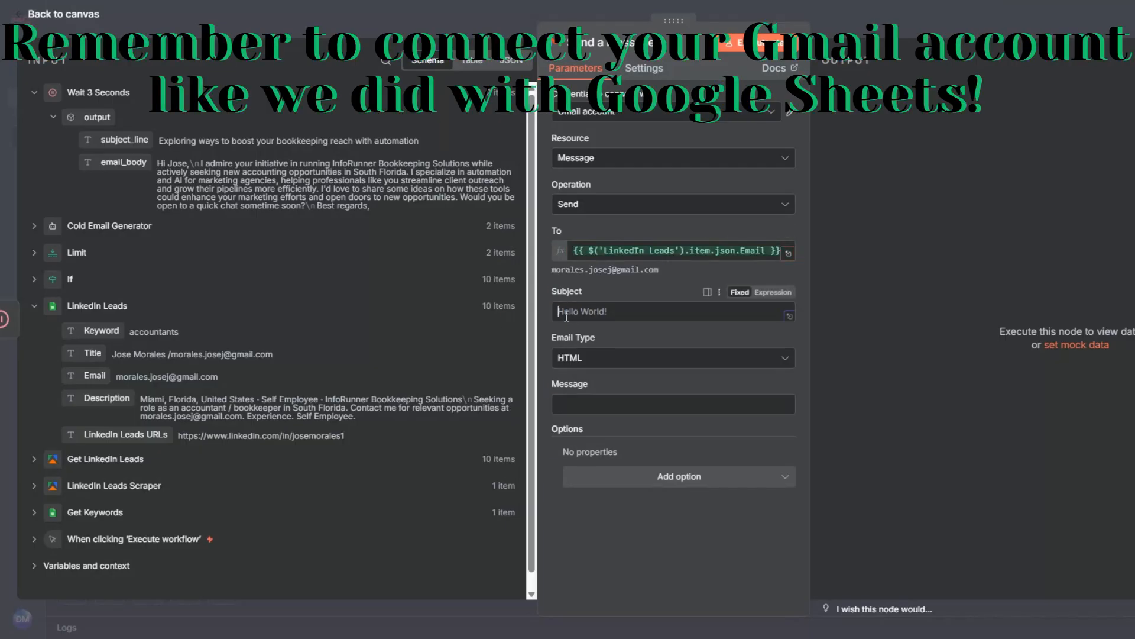
drag(124, 140, 556, 311)
Set the email type to Text and map the message to the email_body output of Wait 3 Seconds
click(563, 373)
click(580, 433)
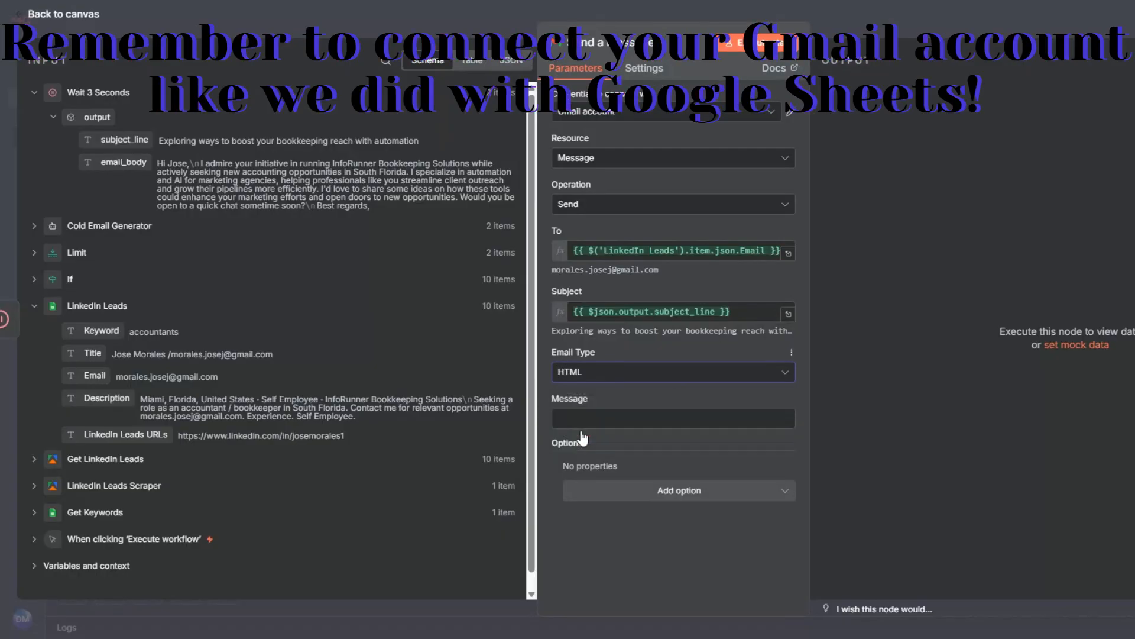
click(568, 380)
click(574, 408)
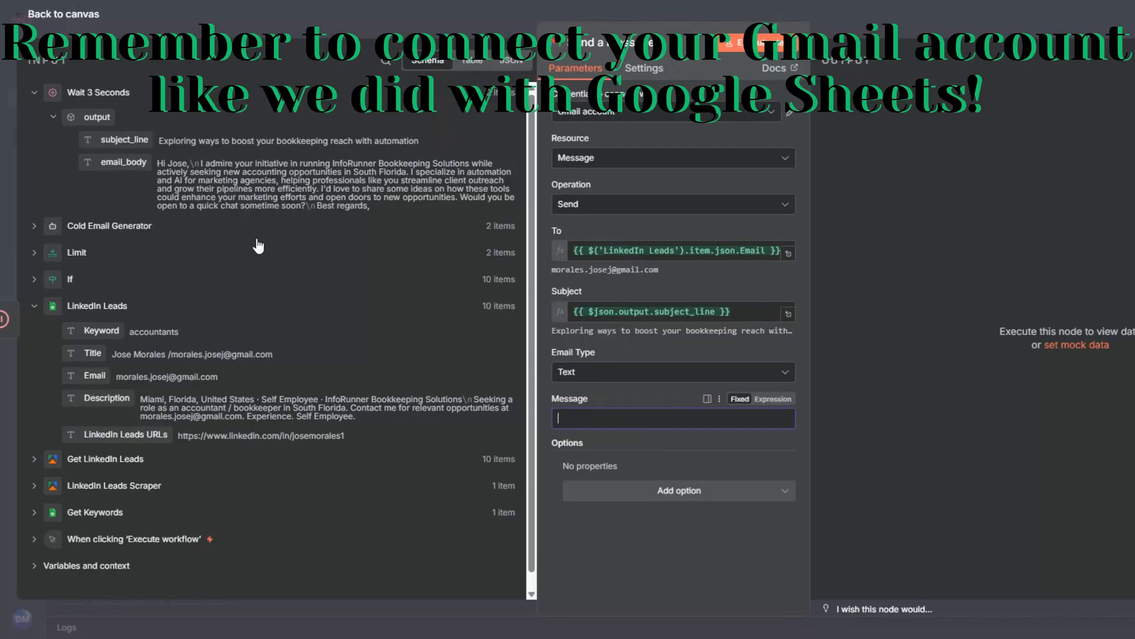
drag(110, 155, 563, 413)
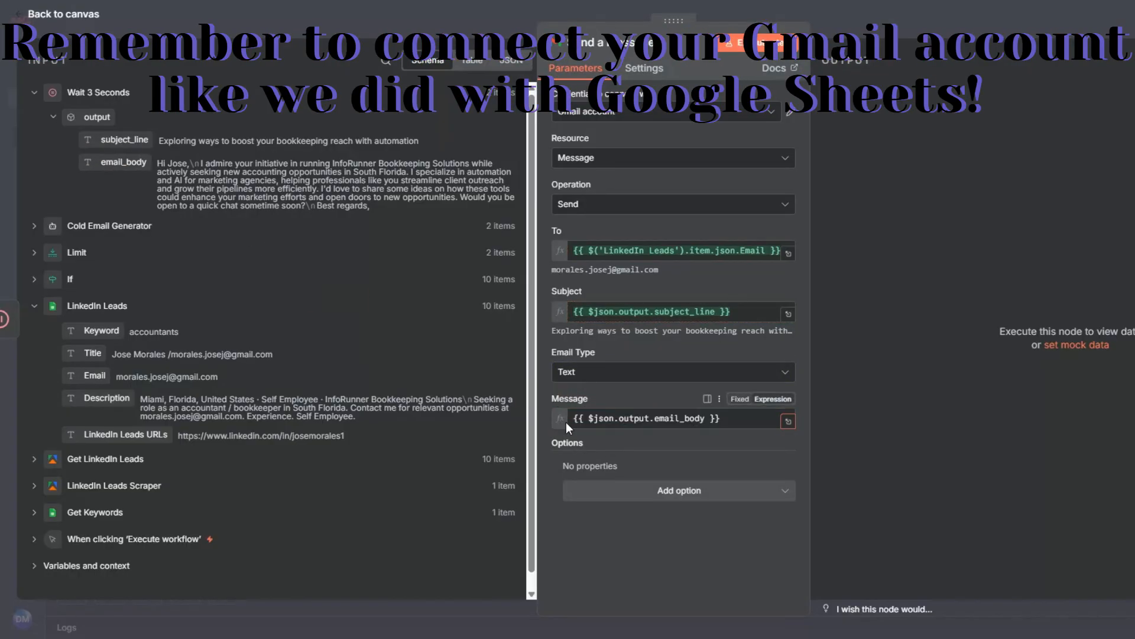
Add the Append n8n Attribution option, turn it off, and execute the Gmail node to send the emails
click(645, 504)
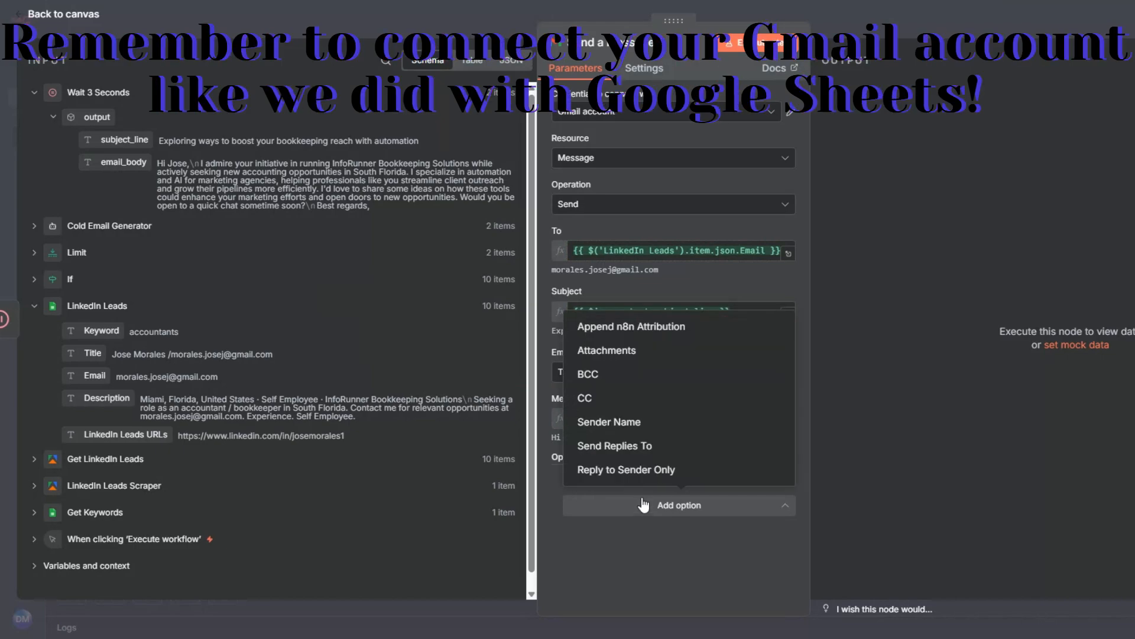
click(627, 329)
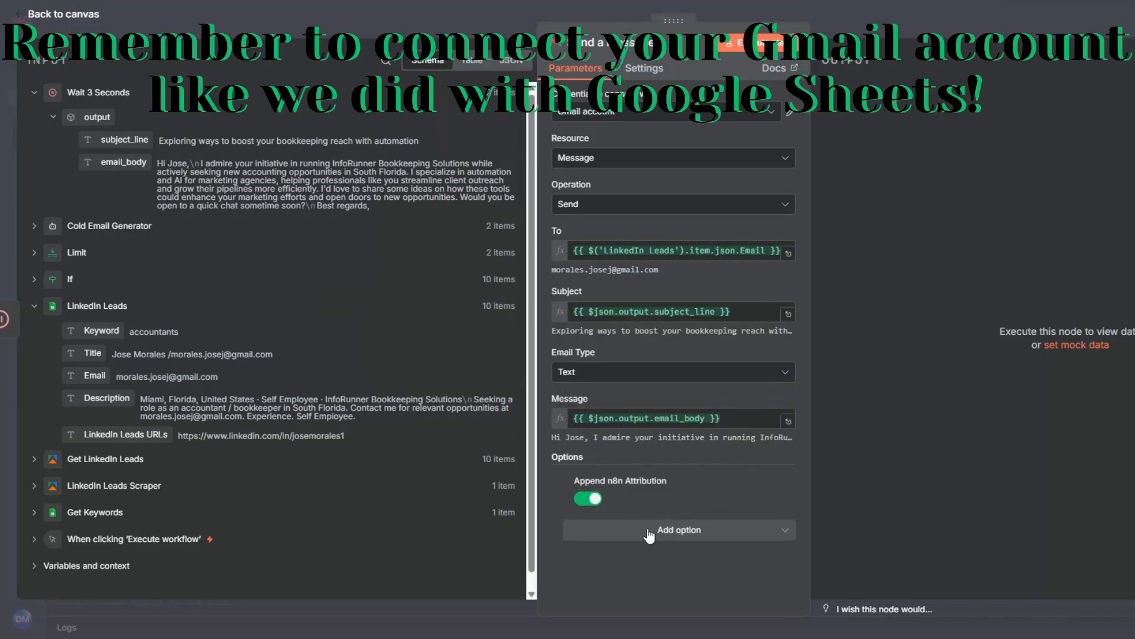
click(592, 500)
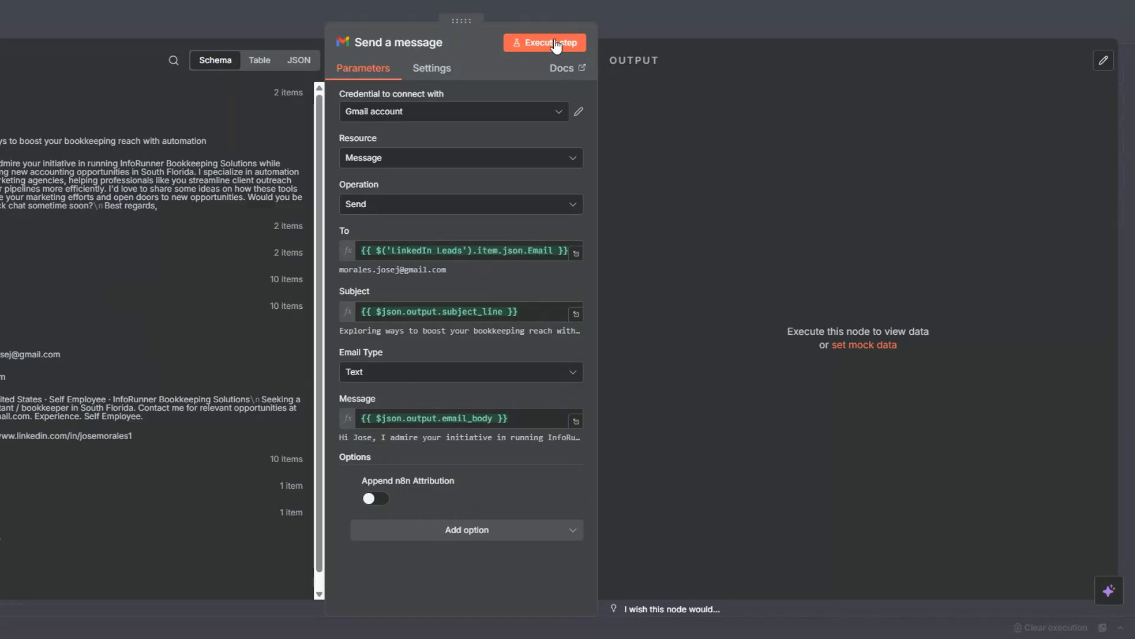
click(554, 41)
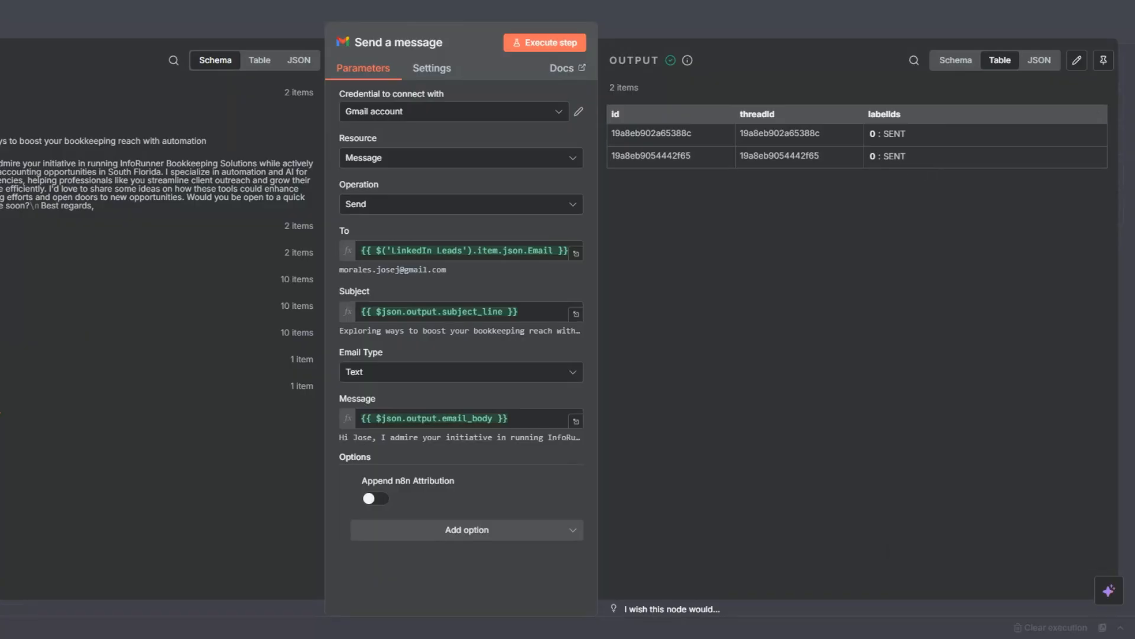
click(1, 226)
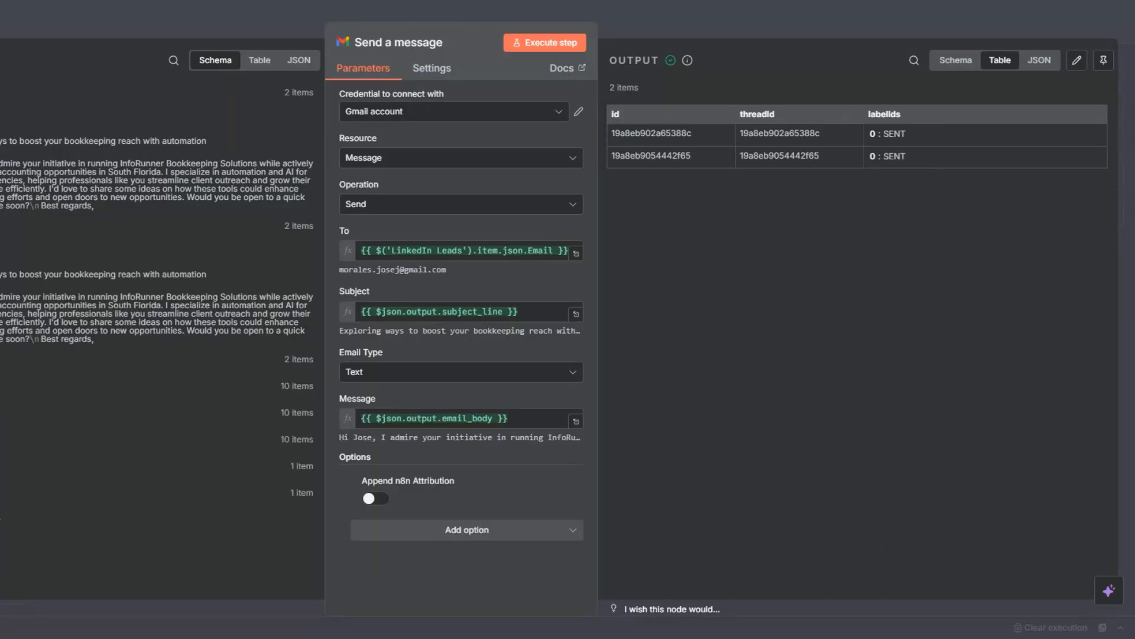
Close the Gmail node's settings and rename the node as Send Outreach Emails
key(Escape)
key(F2)
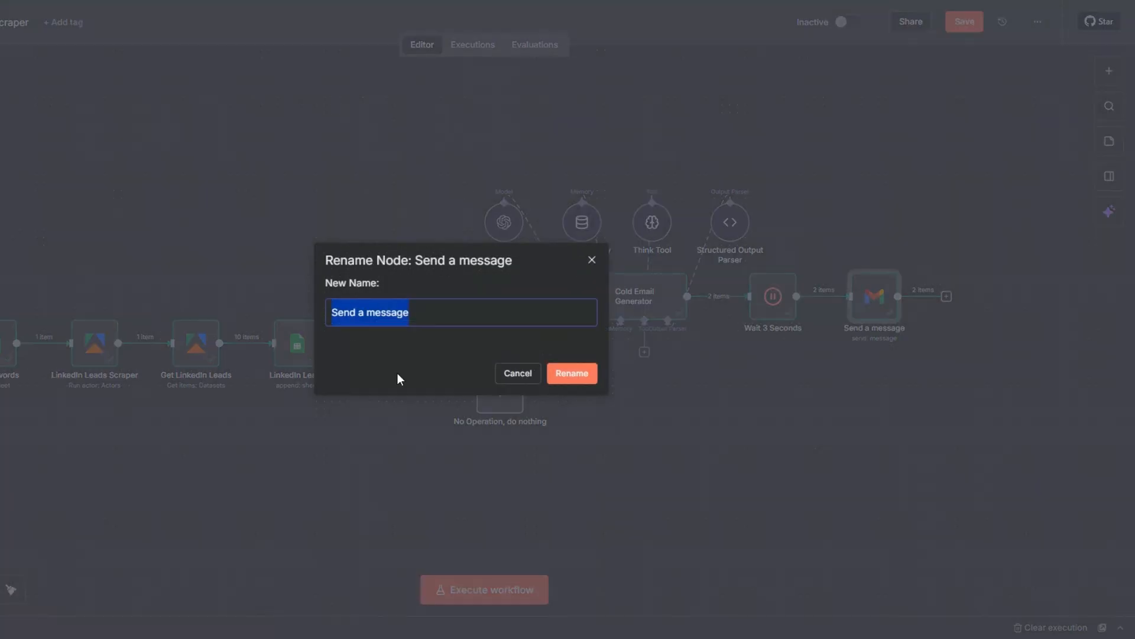
click(363, 313)
drag(360, 312, 431, 316)
text(Out)
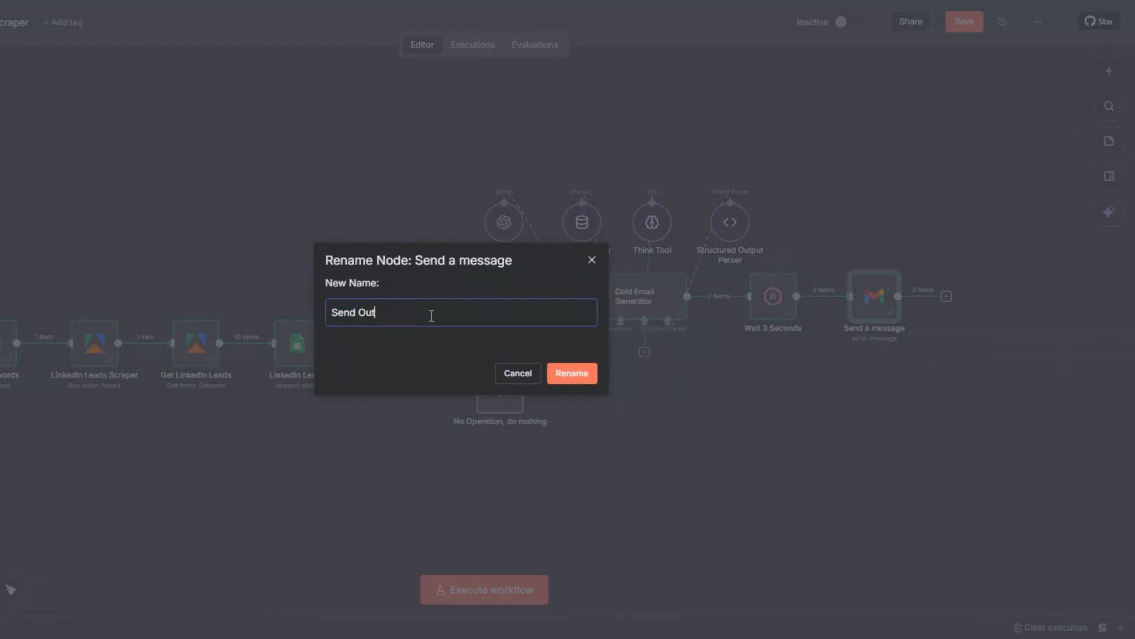
text(reach Emails)
click(572, 374)
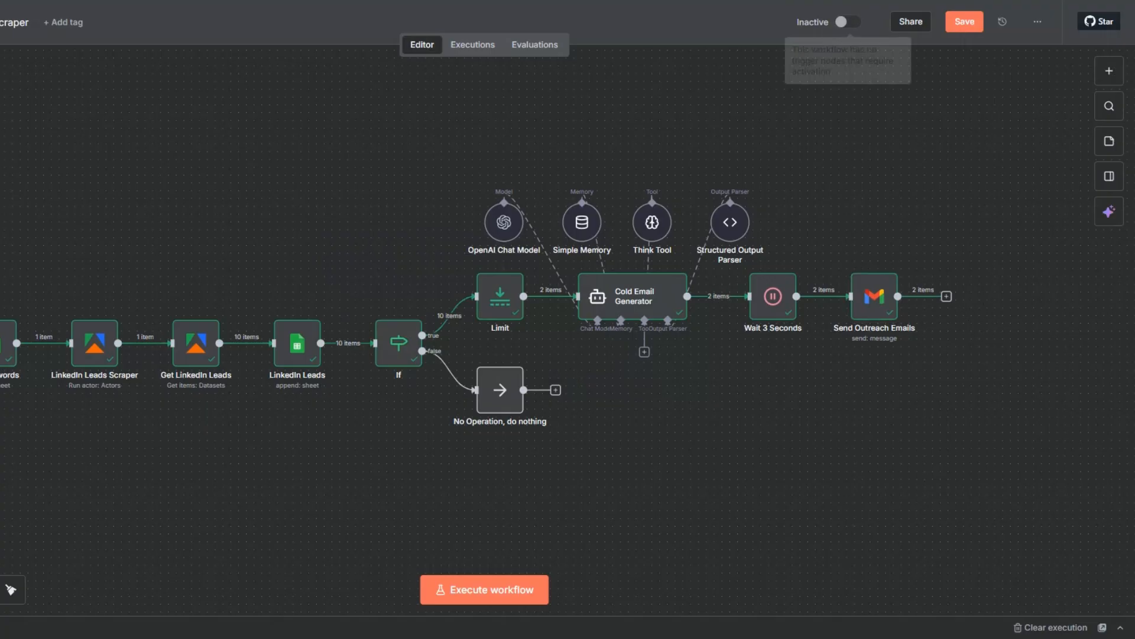
Switch to the leads spreadsheet in Google Sheets and examine the Subject line and Personalized Outreach Email columns
click(332, 1)
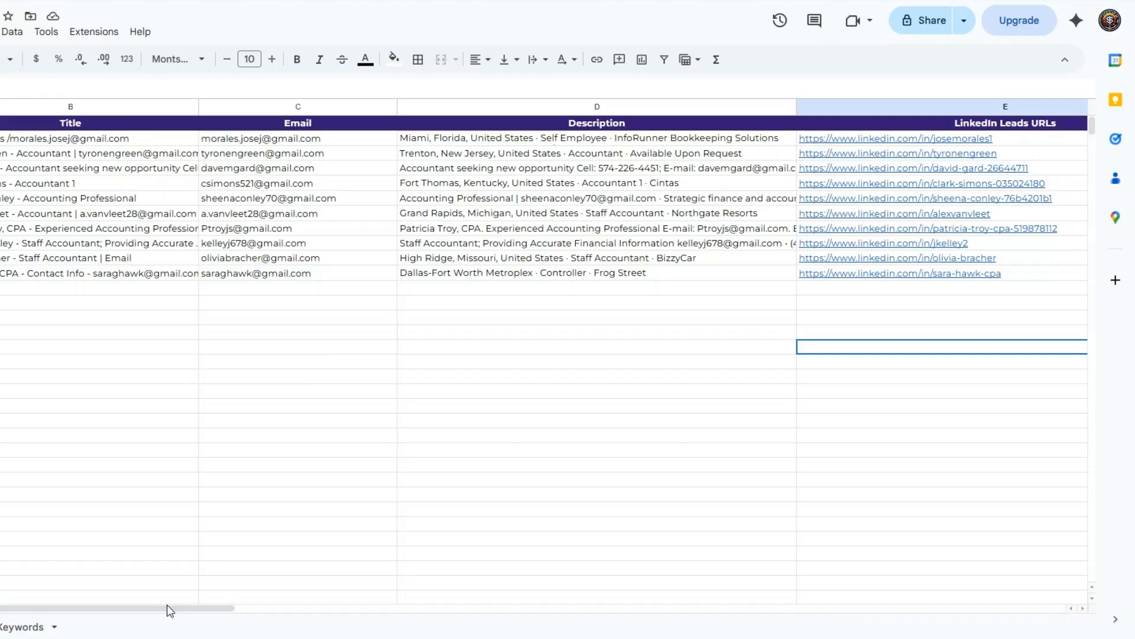
drag(167, 609, 504, 561)
click(314, 168)
click(737, 201)
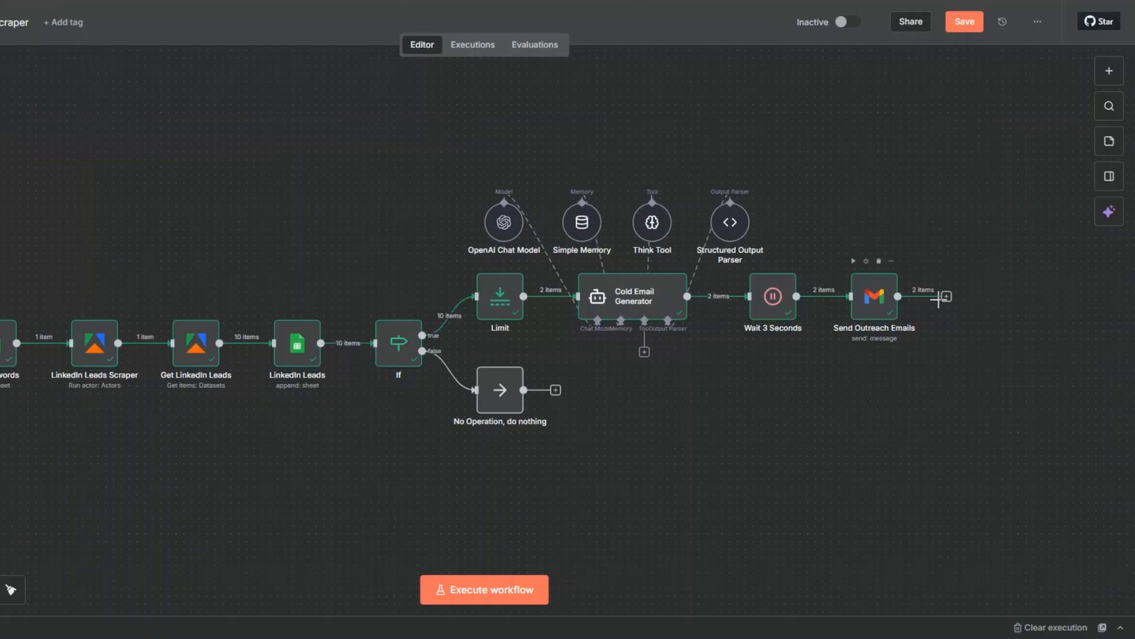
Back in the n8n workflow, add a Google Sheets node with the Update row in sheet action after Send Outreach Emails
click(946, 296)
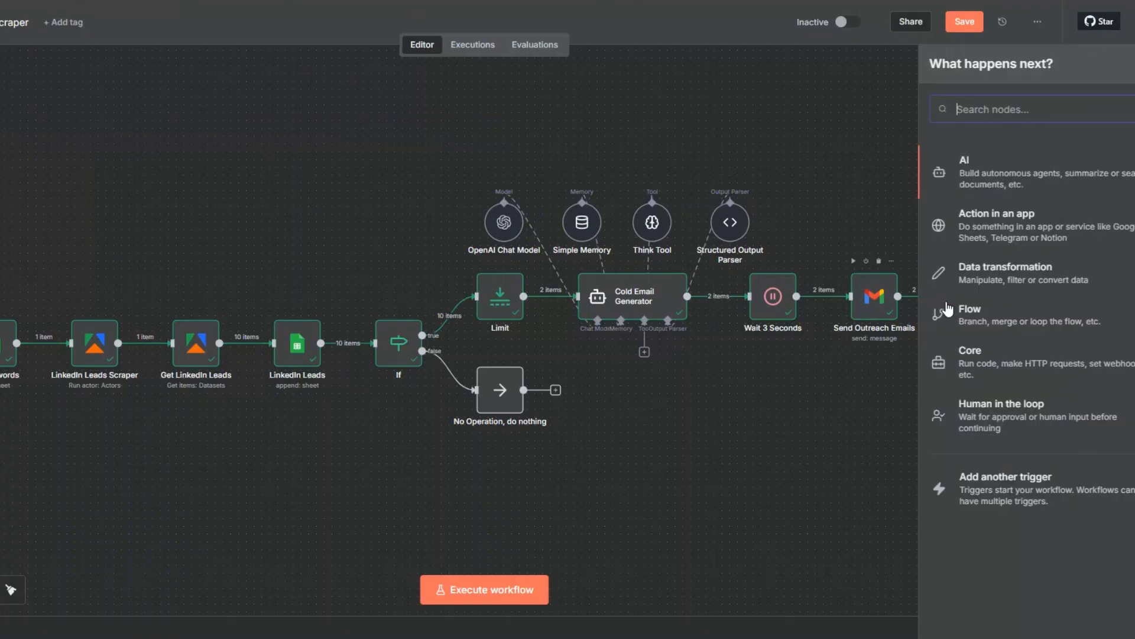
text(goo)
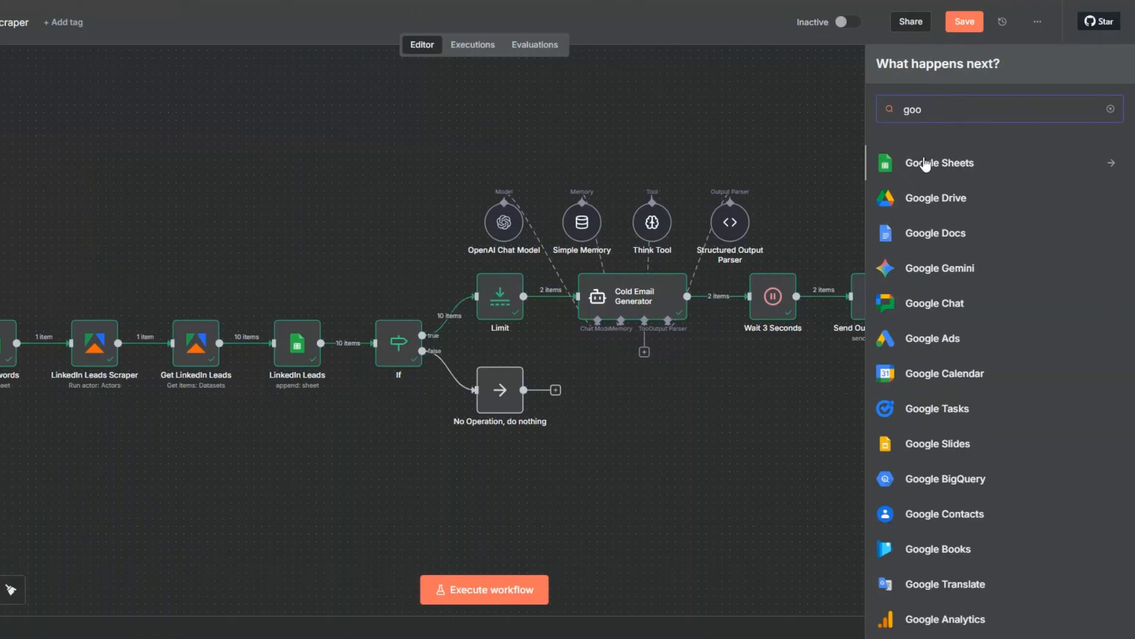
click(925, 166)
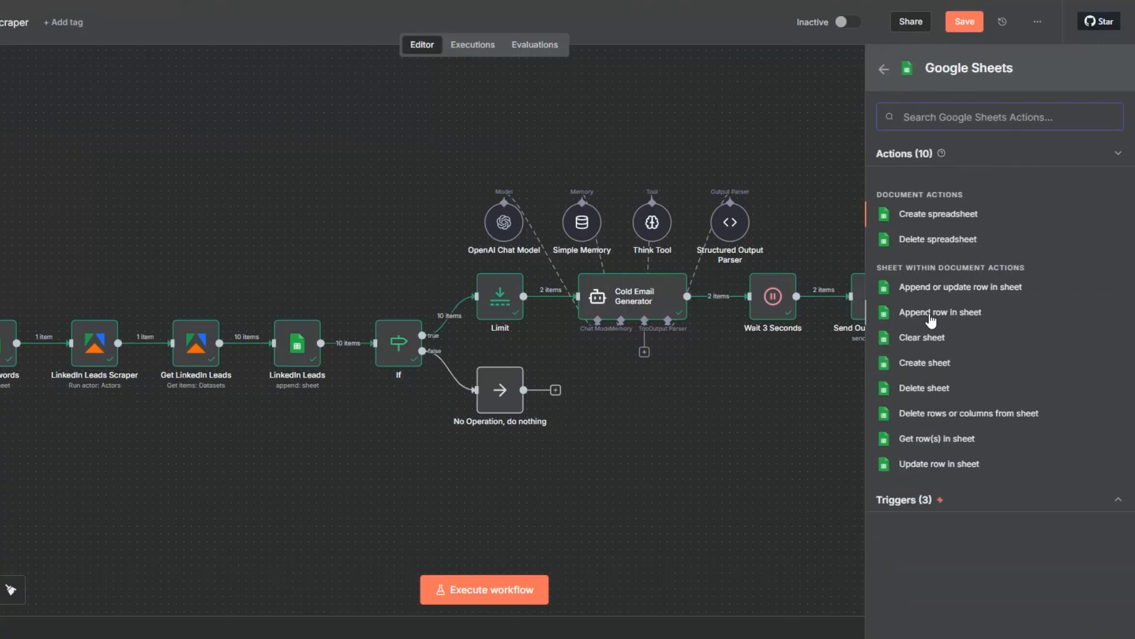
click(931, 469)
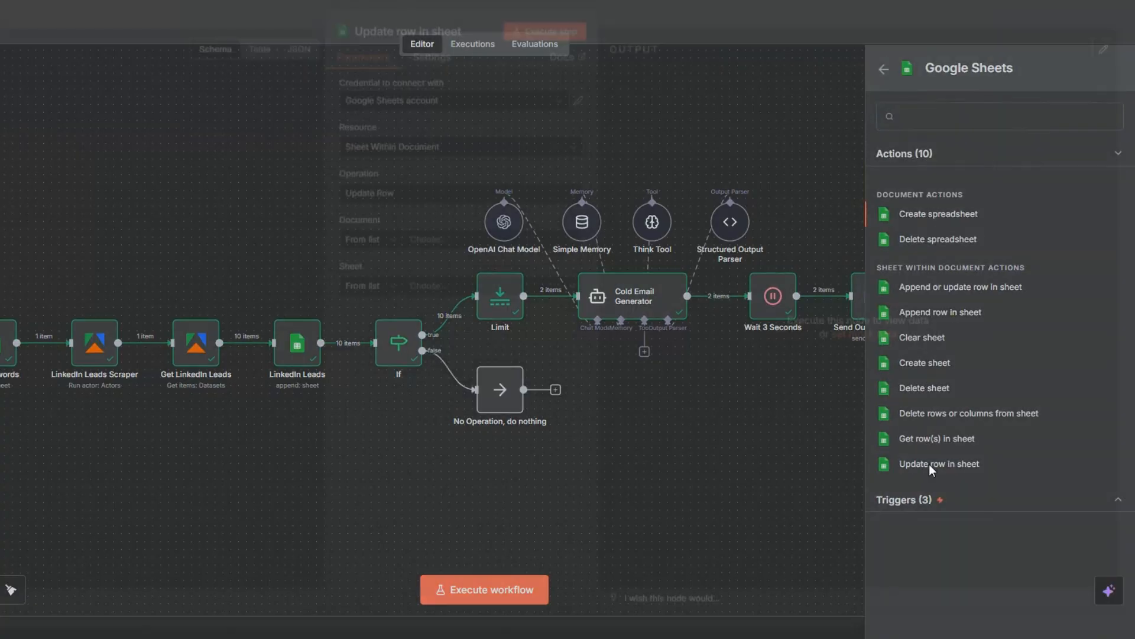
Choose LinkedIn Leads spreadsheet as the document and LinkedIn Leads as the sheet for the row update
click(421, 253)
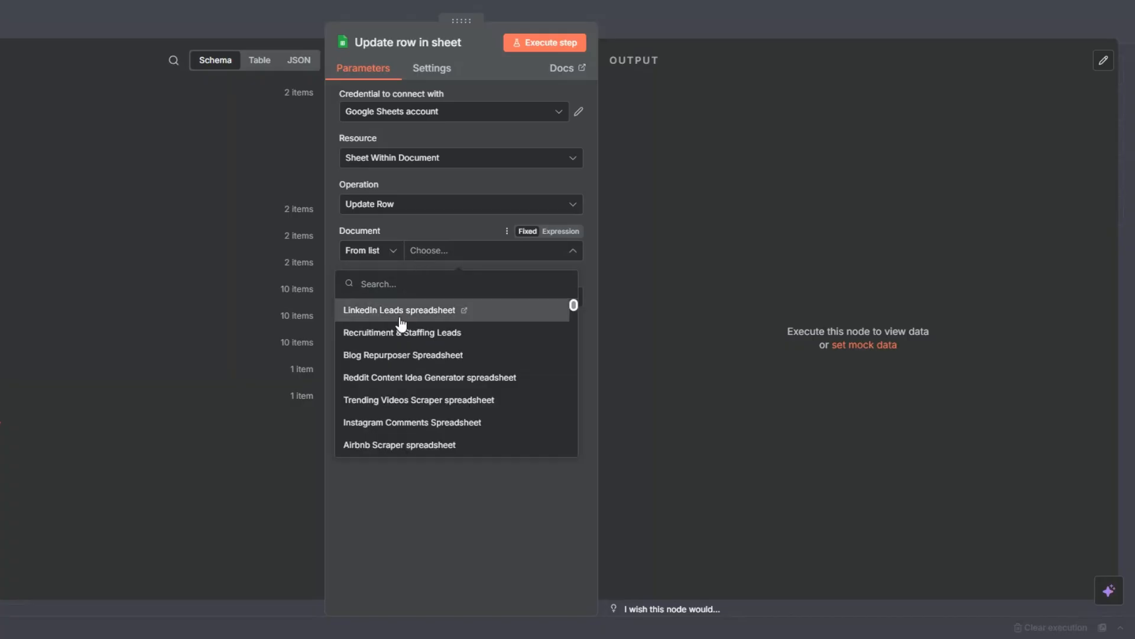
click(399, 313)
click(430, 295)
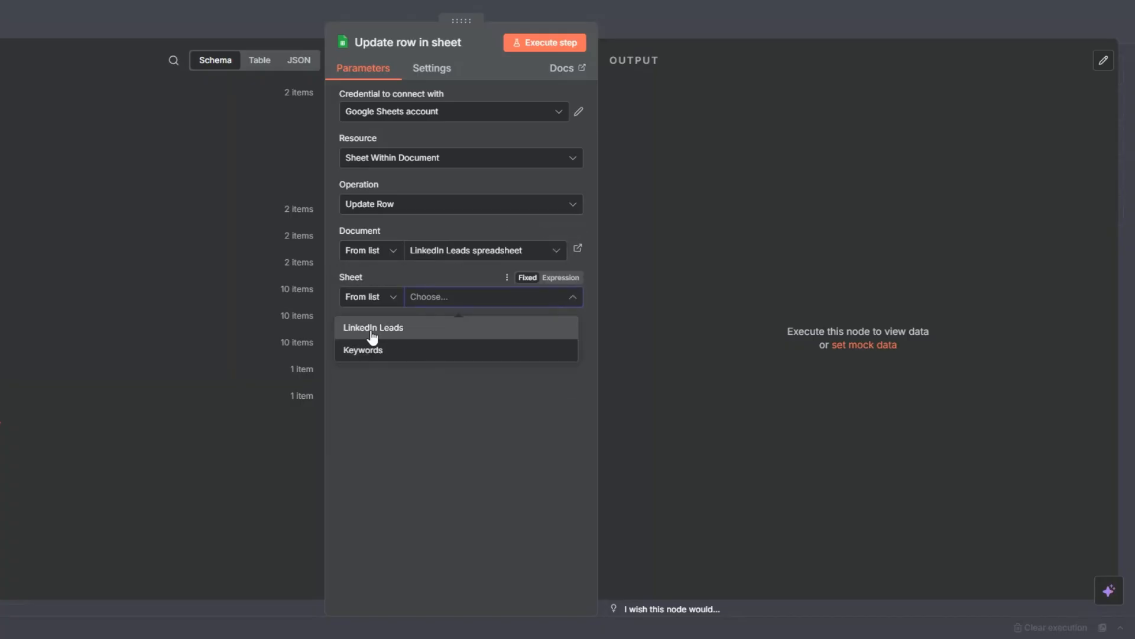
click(373, 335)
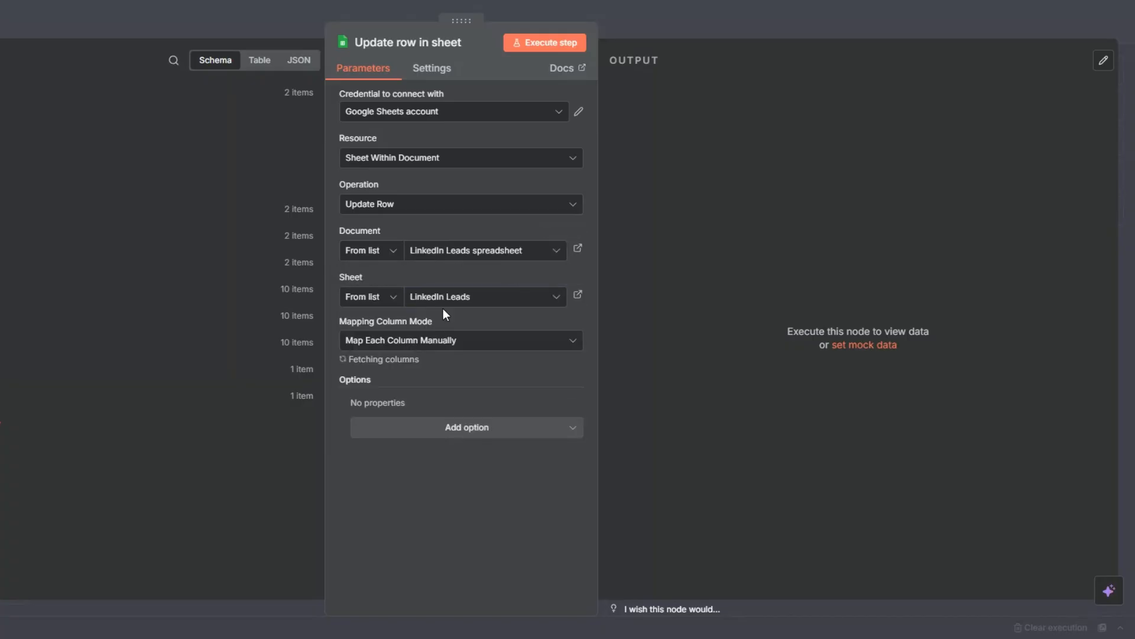
Set Email as the column to match on and map its value to the Email field from LinkedIn Leads
scroll(433, 277, down, 5)
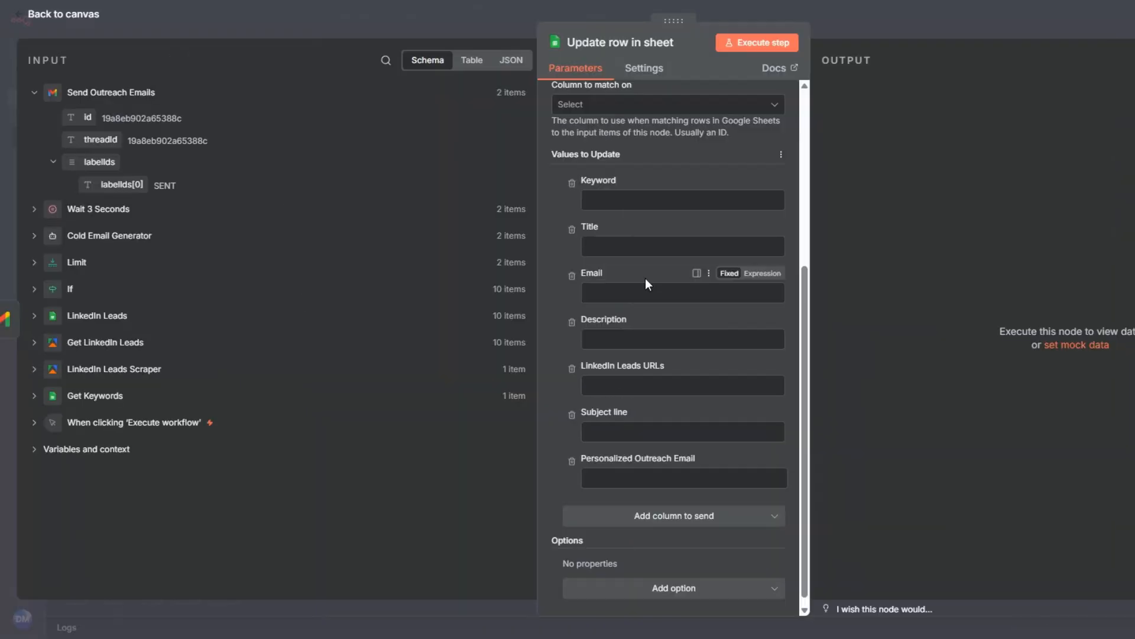
scroll(645, 278, up, 1)
click(574, 176)
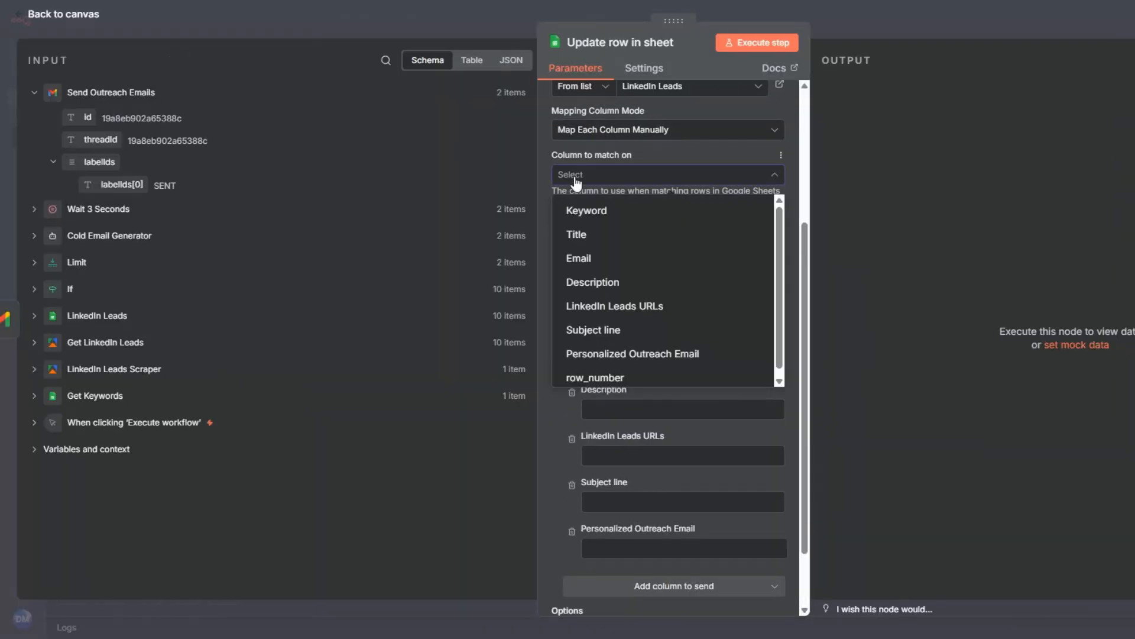
click(577, 260)
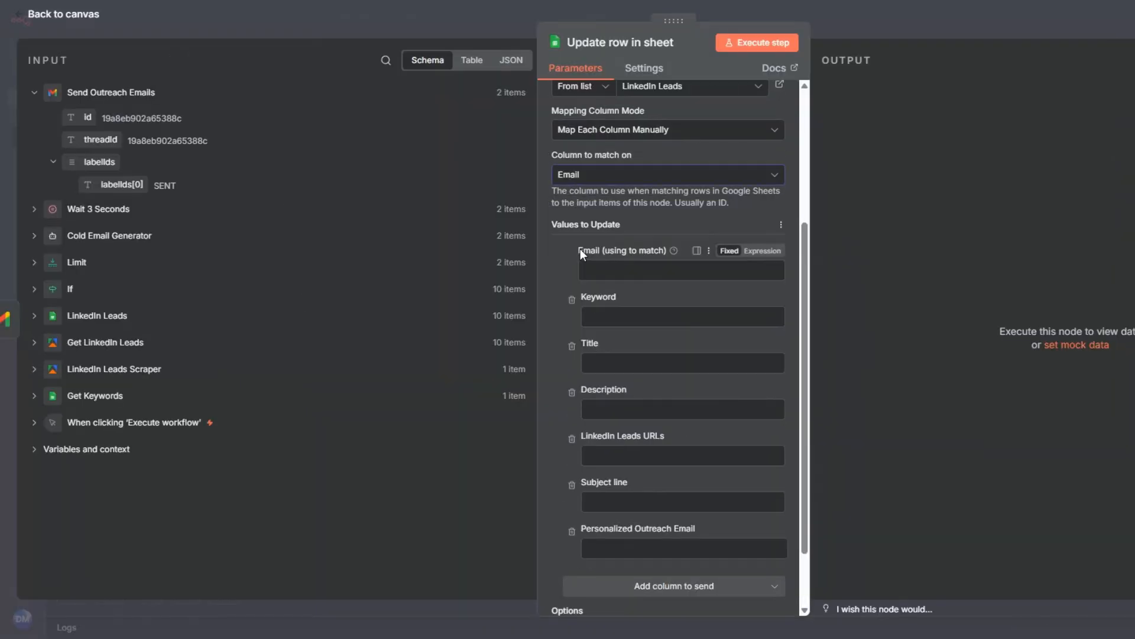
click(52, 322)
drag(90, 388, 591, 270)
Map Subject line to subject_line and Personalized Outreach Email to email_body from Wait 3 Seconds, then execute the row update
scroll(590, 296, down, 2)
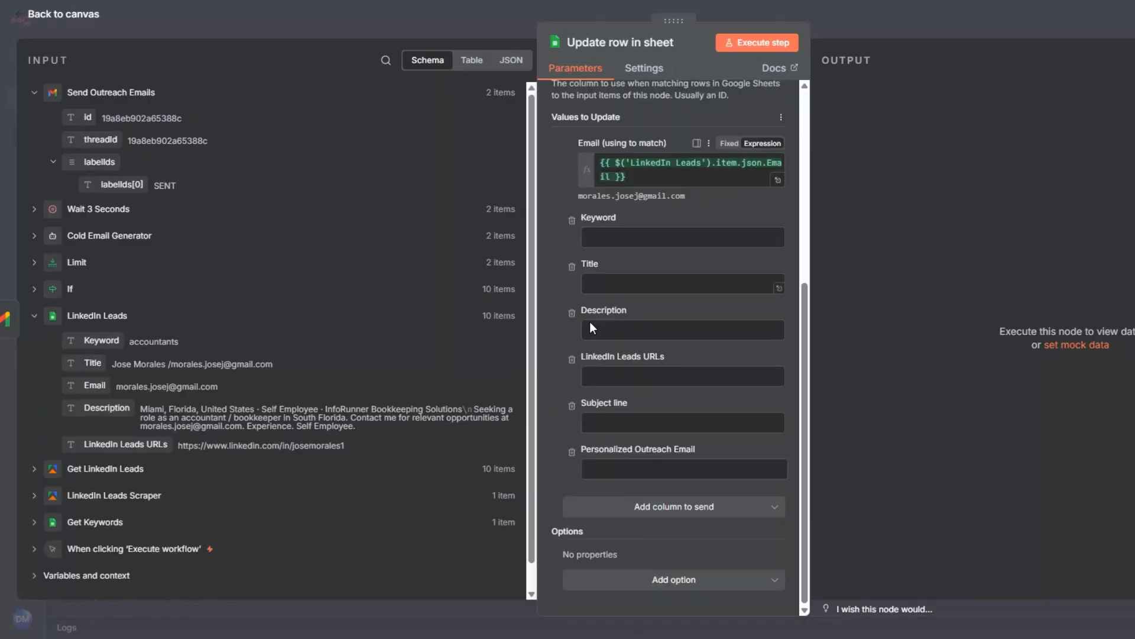
click(651, 422)
click(34, 208)
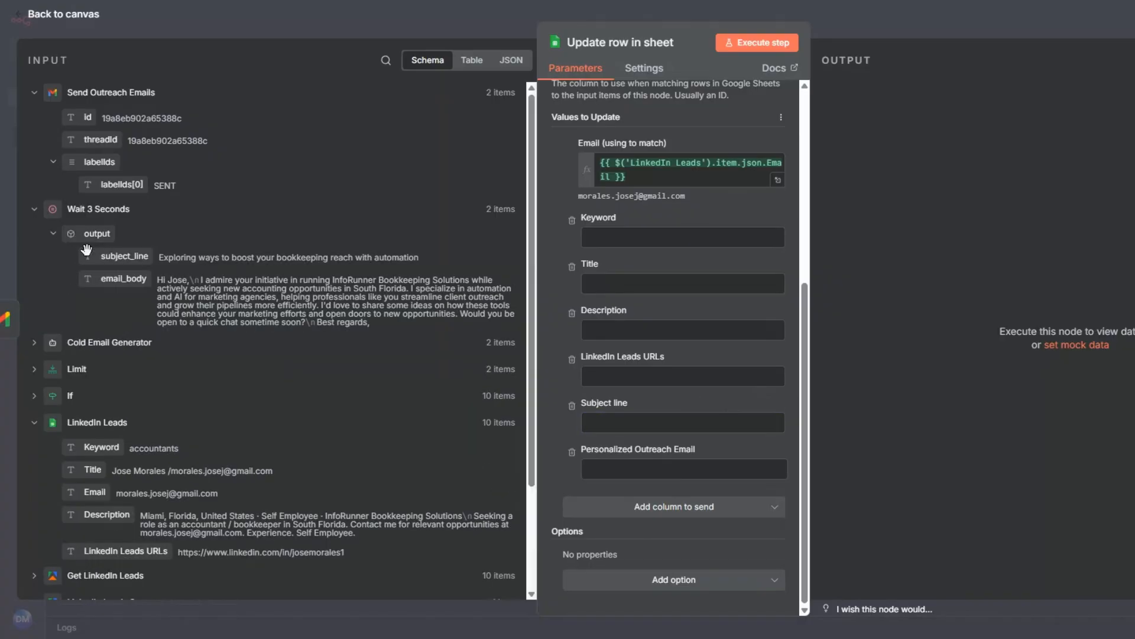
drag(112, 257, 623, 425)
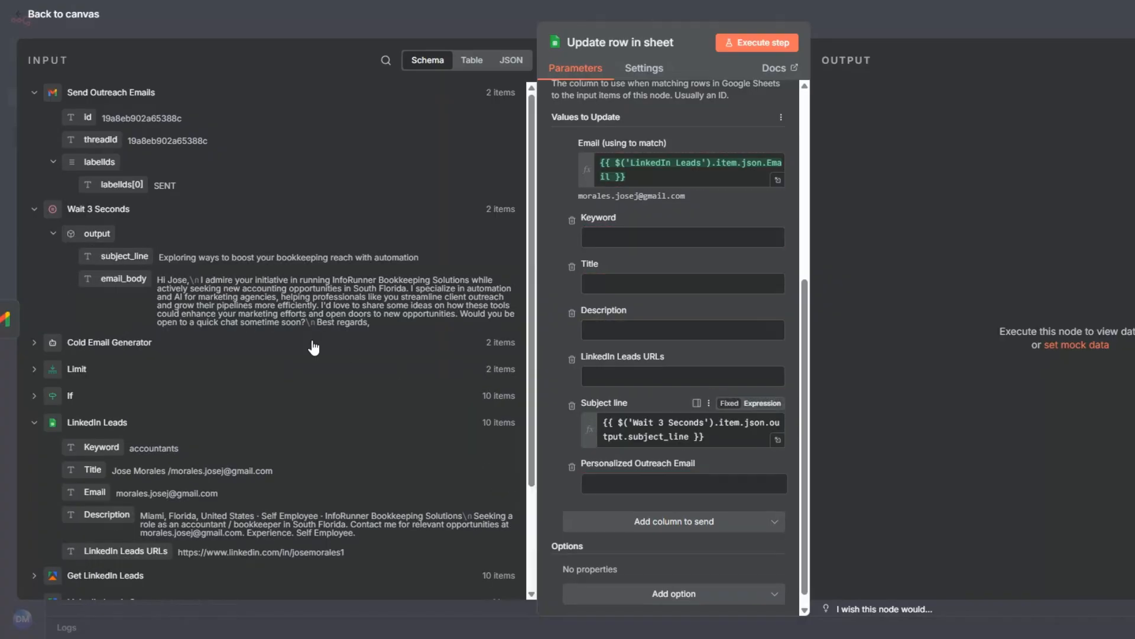
drag(123, 278, 618, 501)
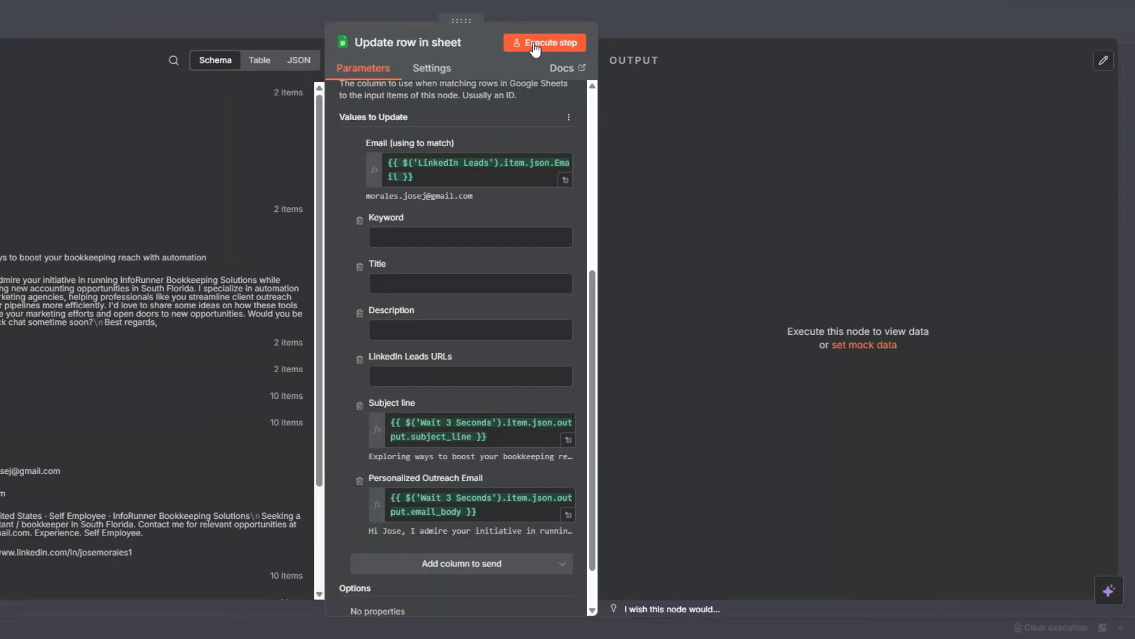
click(535, 46)
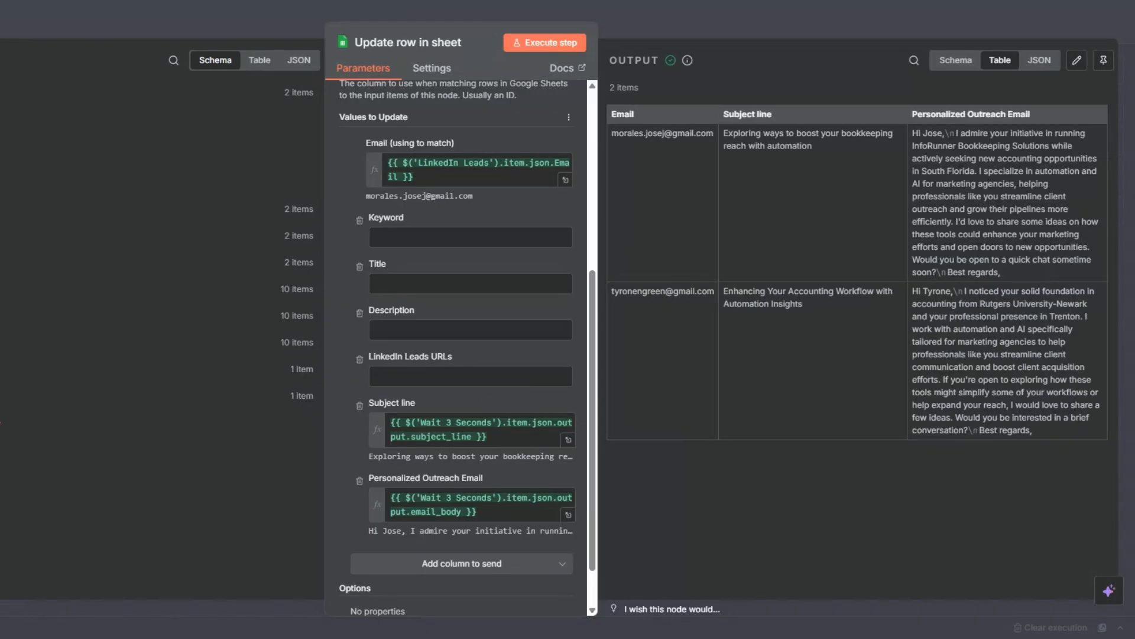
Rename the Update row in sheet node to Update Subject Line & Email Column
key(Escape)
key(F2)
text(Update Subject Line & Email Column)
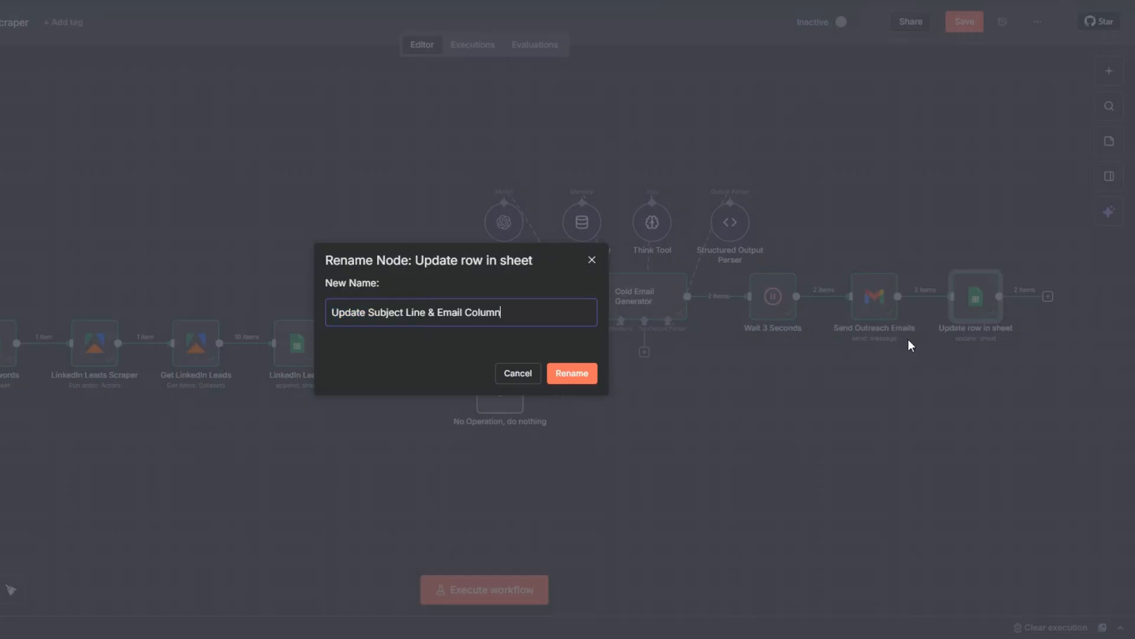
click(573, 373)
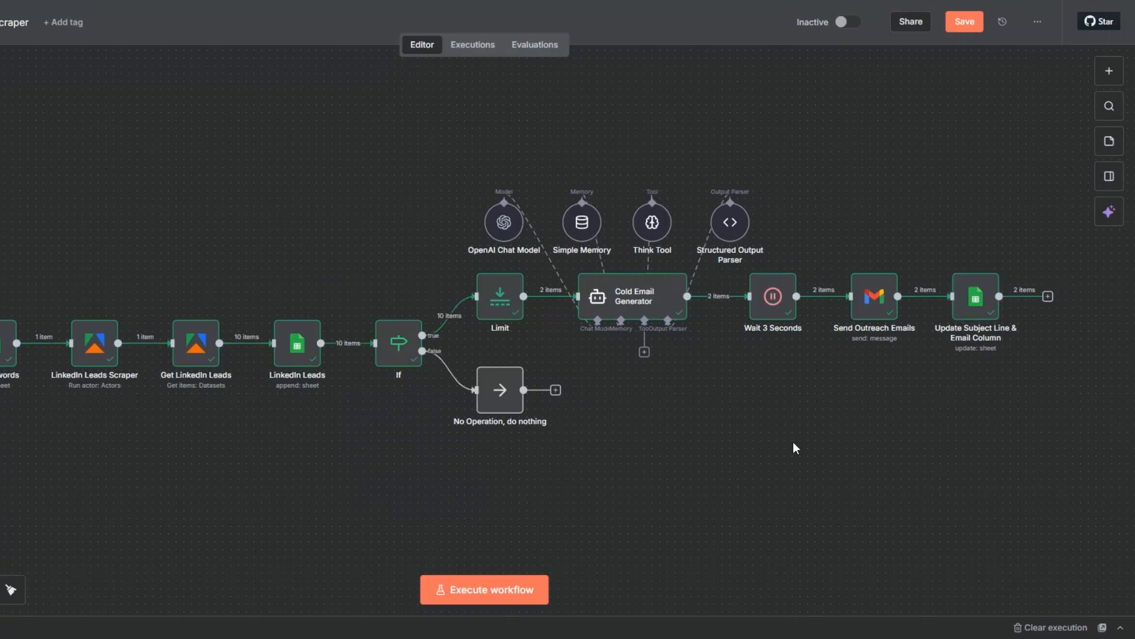
Add a No Operation, do nothing node after Update Subject Line & Email Column
click(1047, 296)
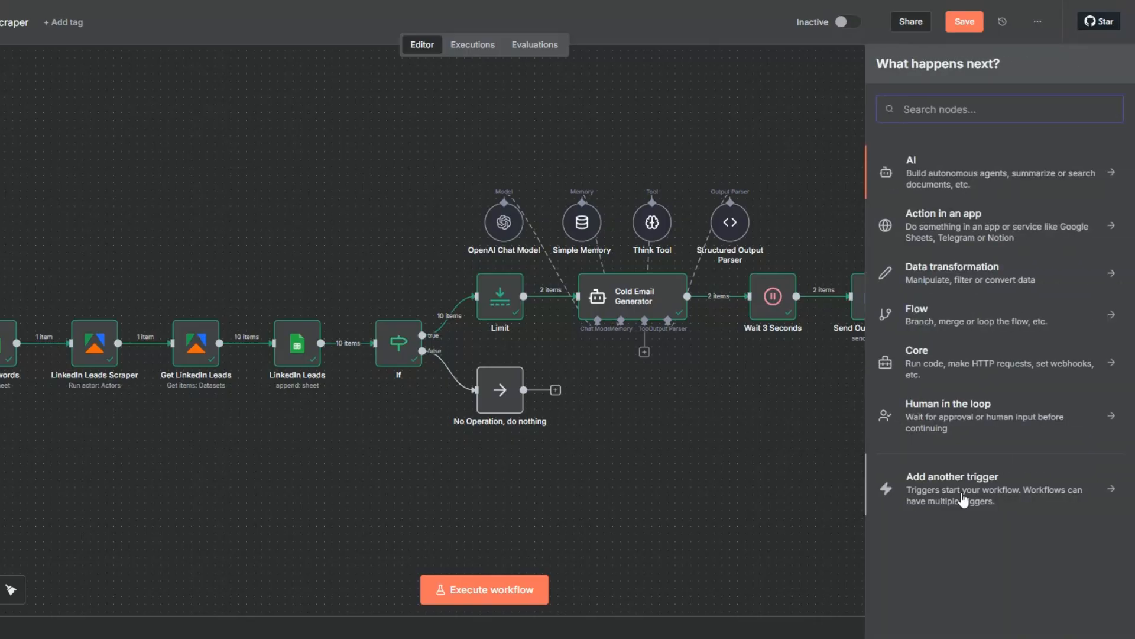
text(do n)
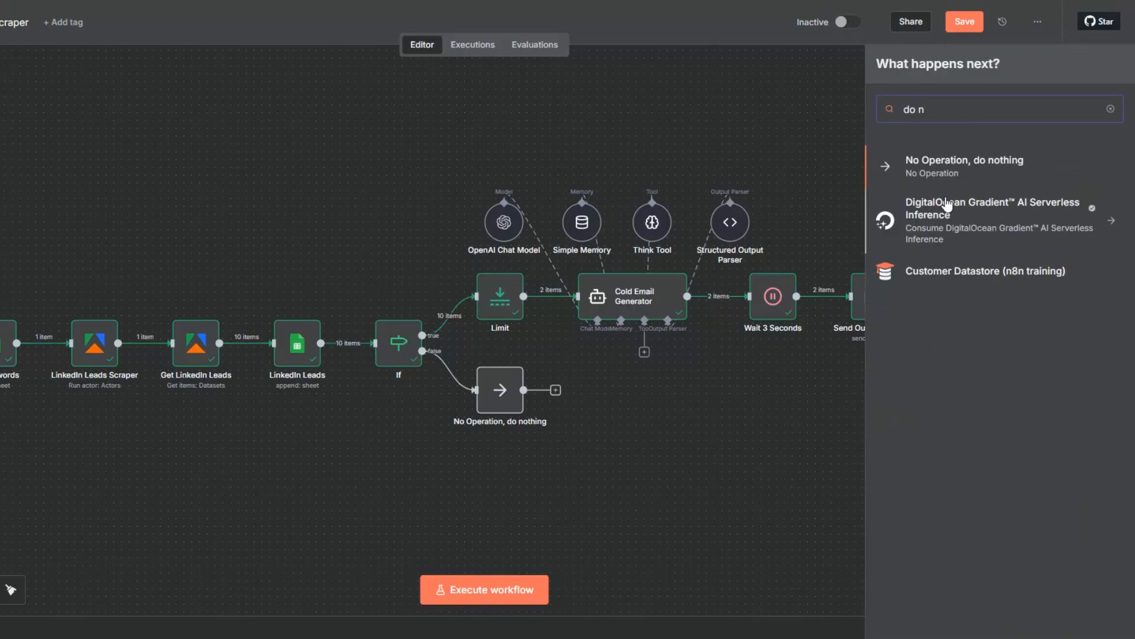
click(939, 160)
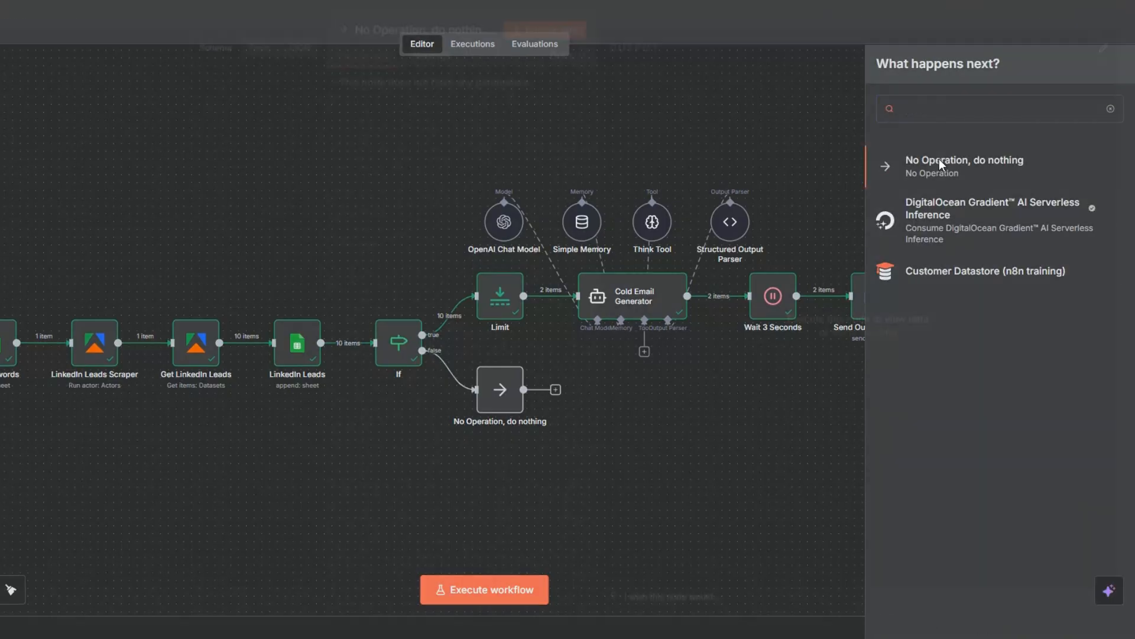
key(Escape)
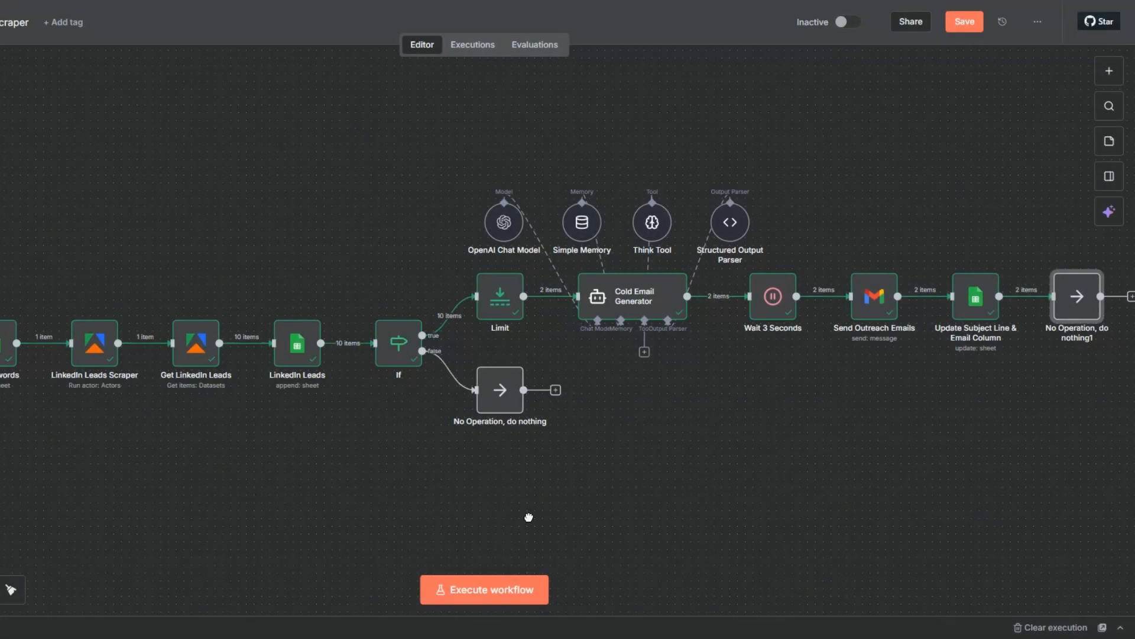
Execute the final No Operation node on its own and save the workflow
click(1045, 264)
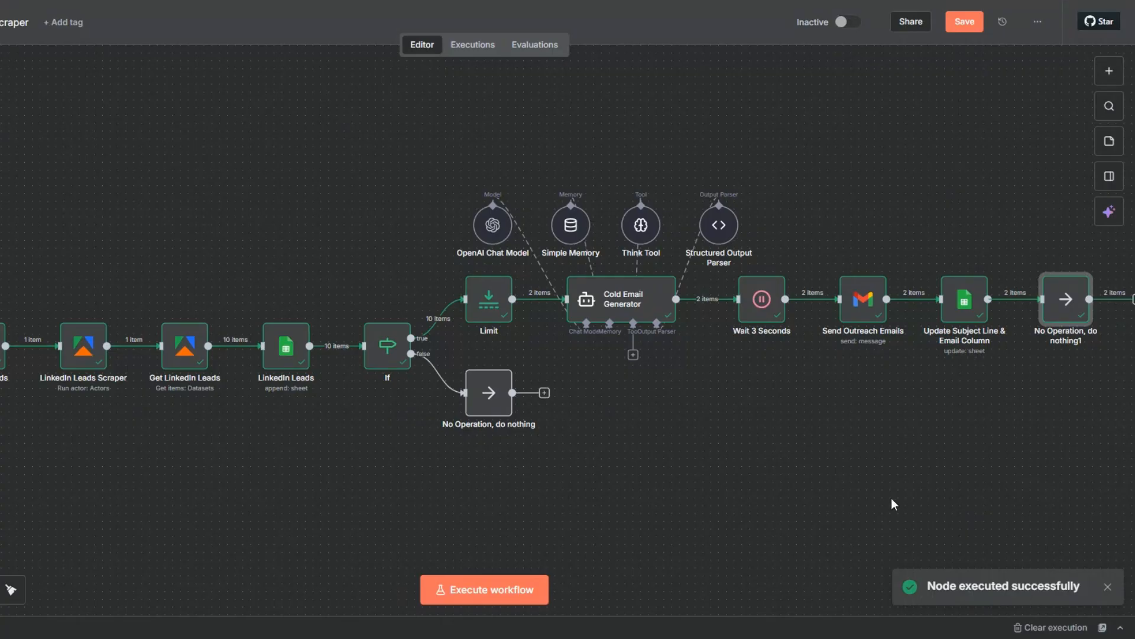
key(ctrl+s)
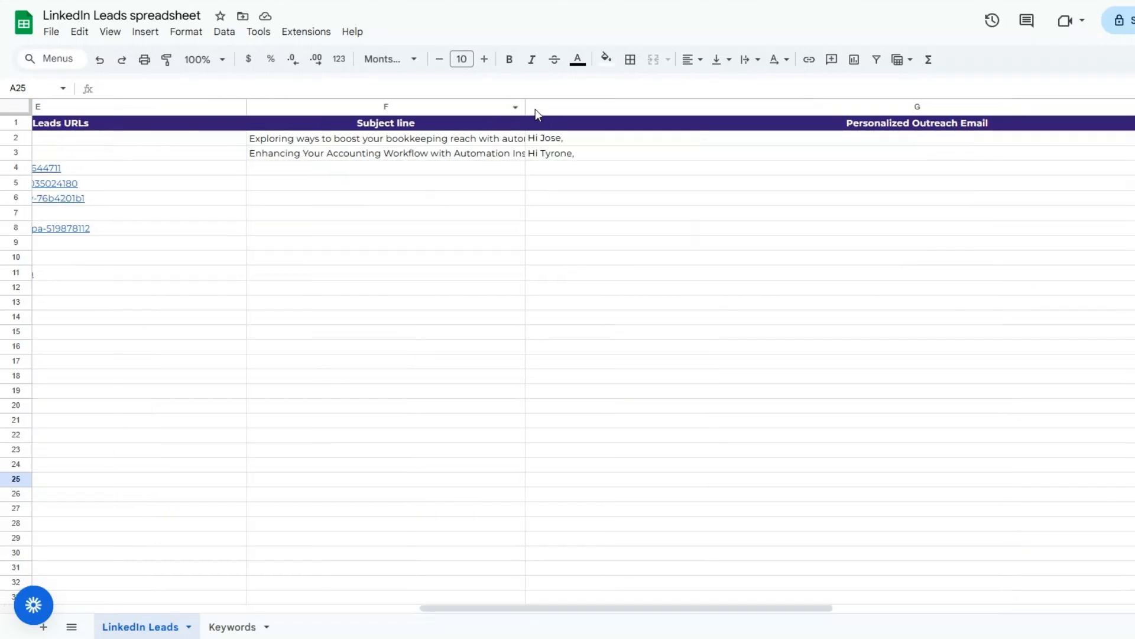
Switch to the LinkedIn Leads spreadsheet and read the Subject line and Personalized Outreach Email entries for the first two leads
drag(524, 106, 606, 107)
click(533, 140)
double_click(538, 141)
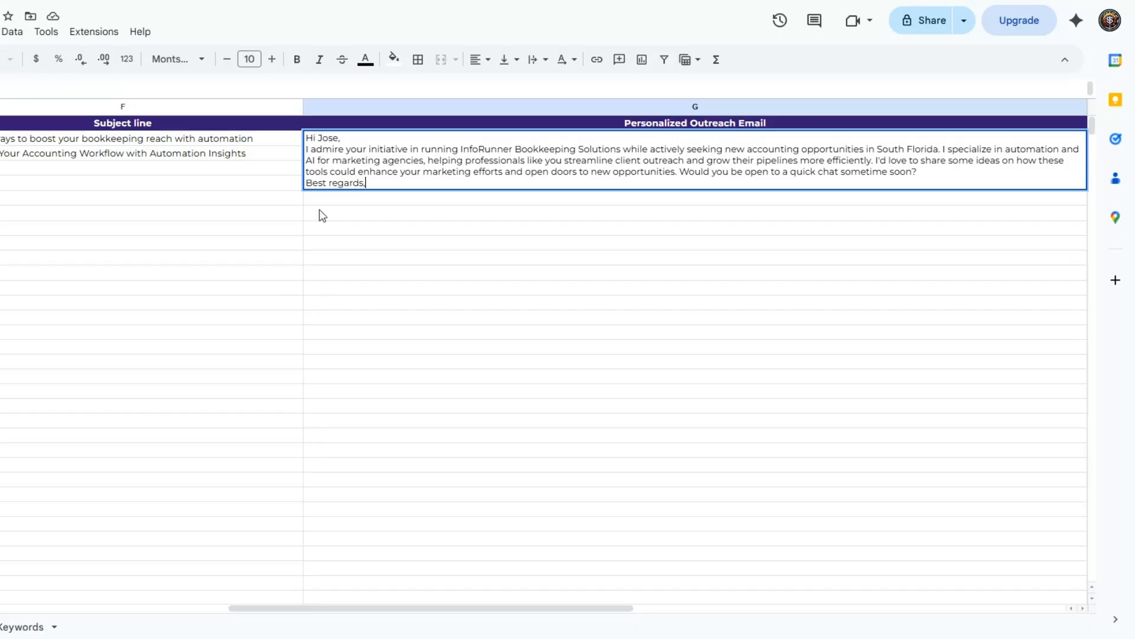
click(323, 215)
click(349, 153)
double_click(350, 152)
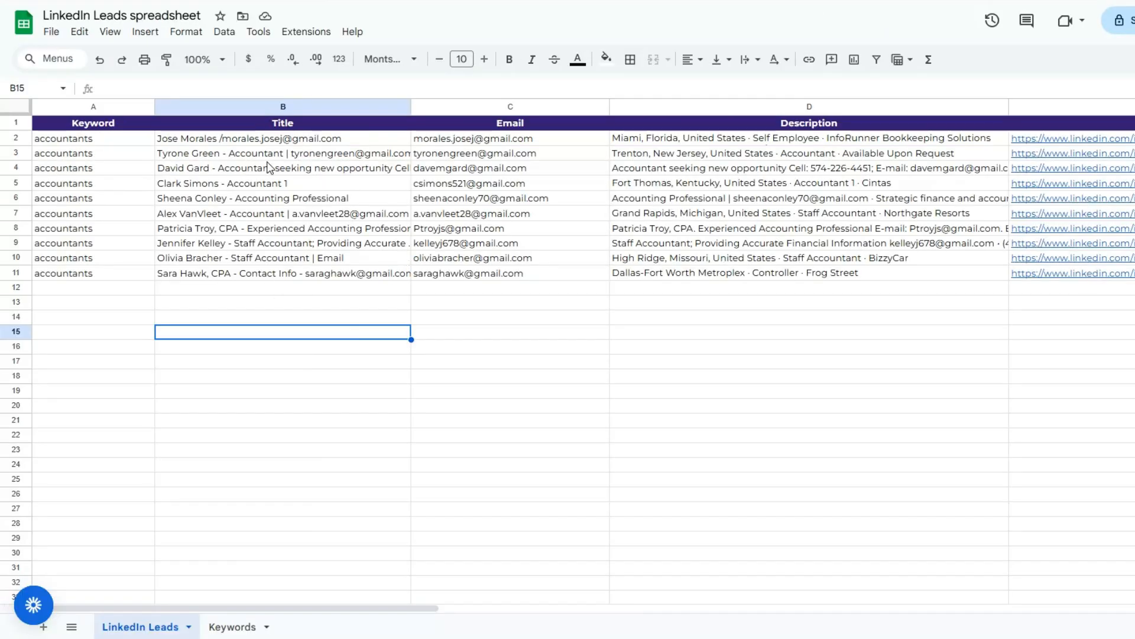
click(271, 167)
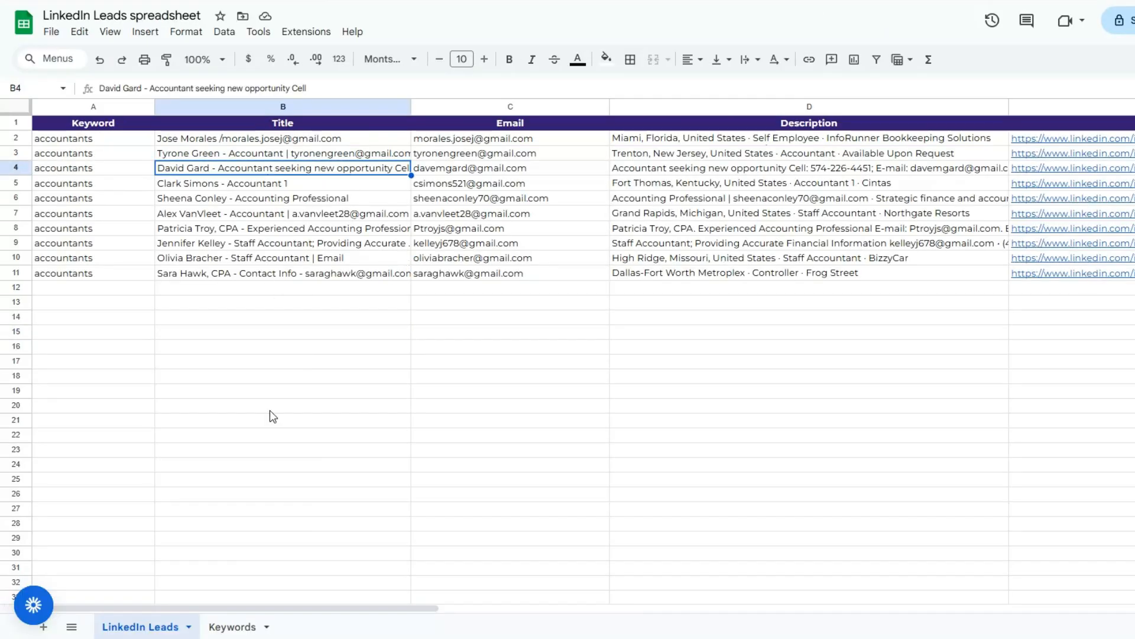
click(125, 246)
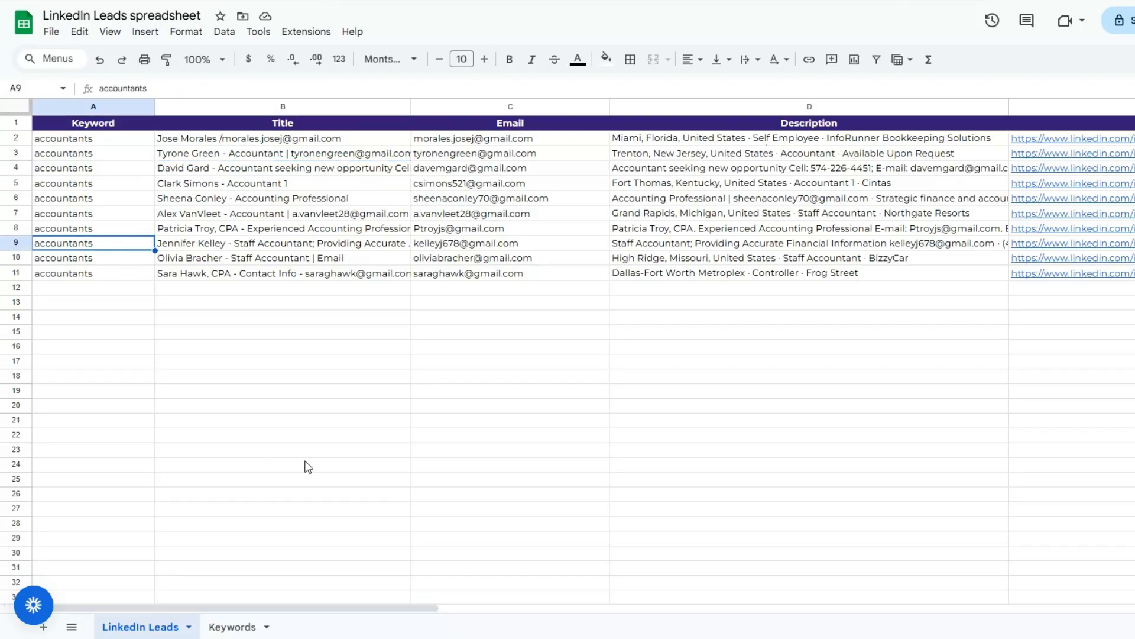
drag(319, 605, 689, 591)
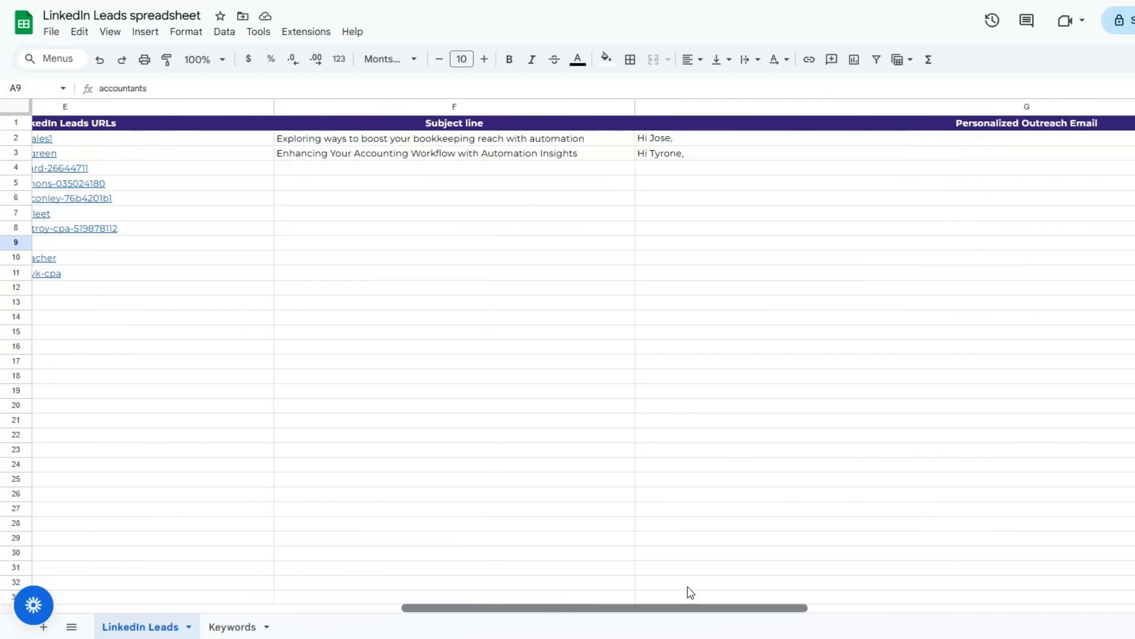
click(628, 184)
click(739, 188)
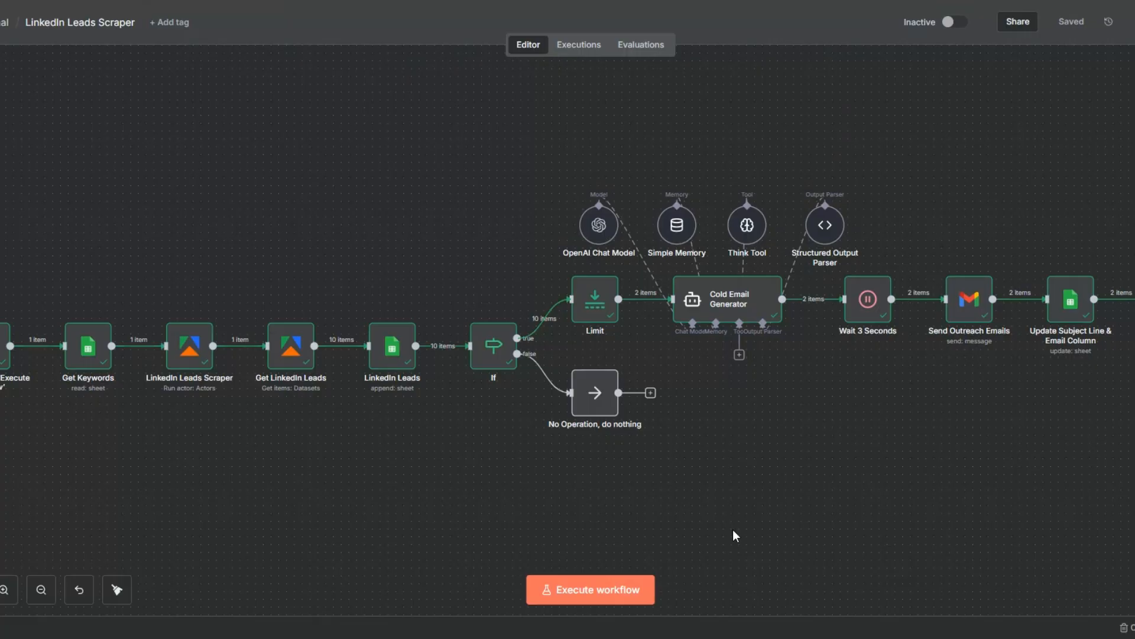
Review the workflow, the Keywords and Number of leads entries in the Keywords sheet, and the lead columns in LinkedIn Leads
scroll(803, 462, up, 1)
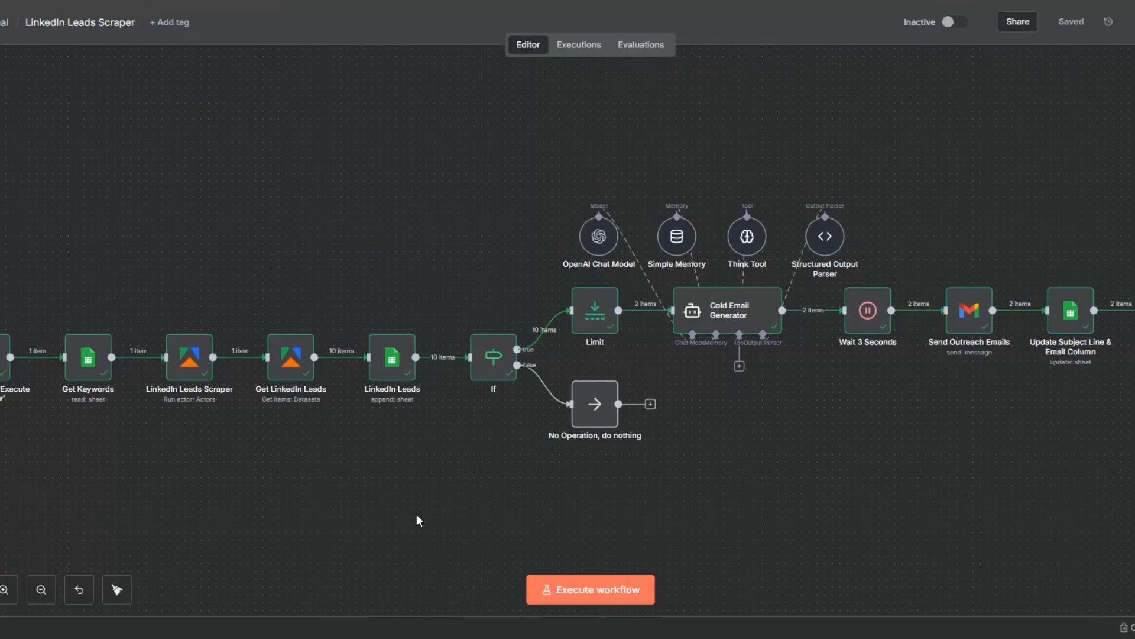
mouse_move(83, 379)
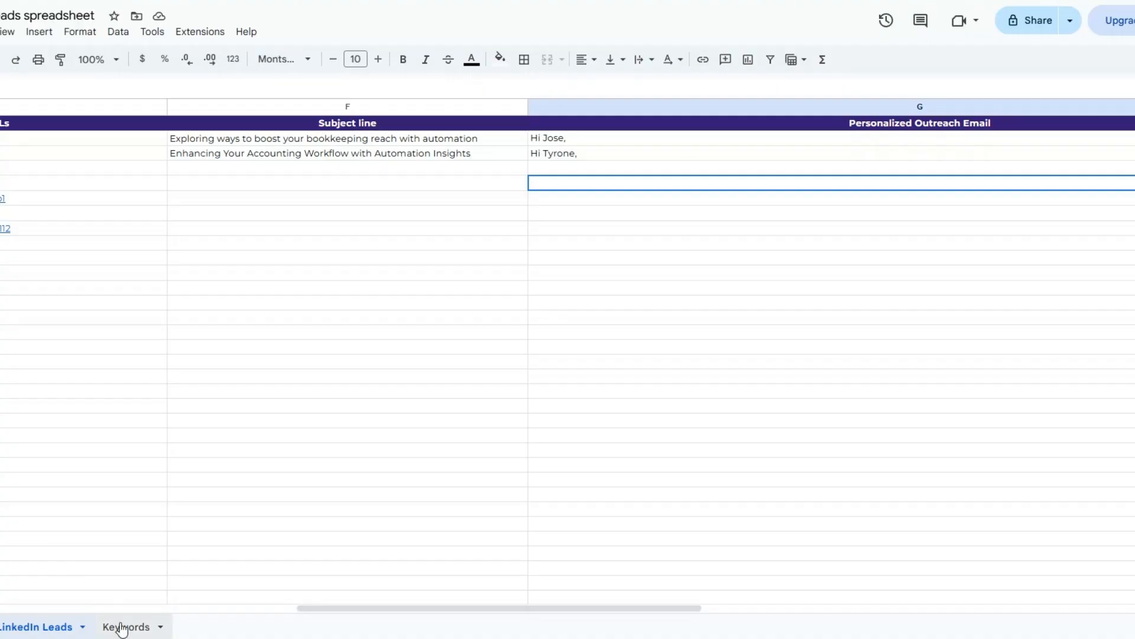
click(123, 627)
click(144, 152)
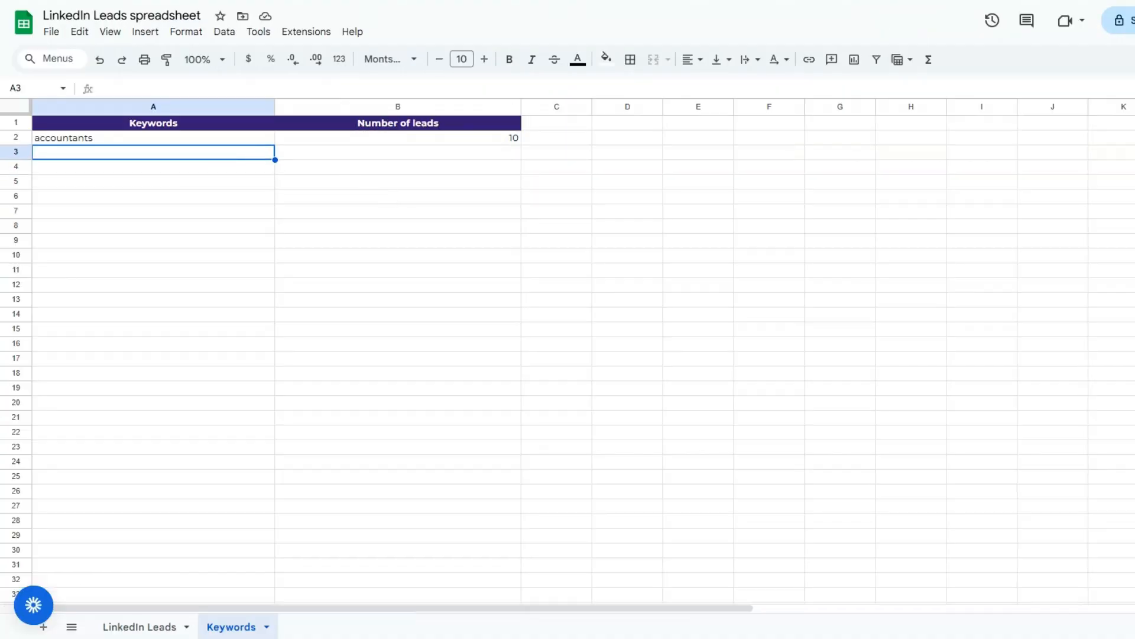
click(372, 142)
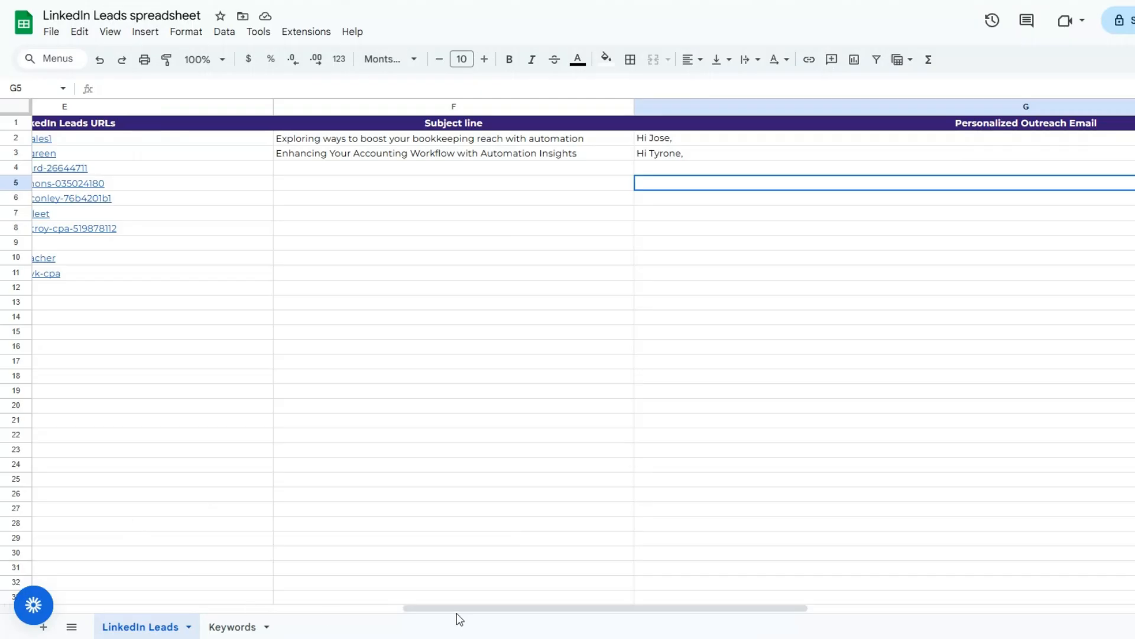
drag(454, 616, 88, 617)
click(126, 350)
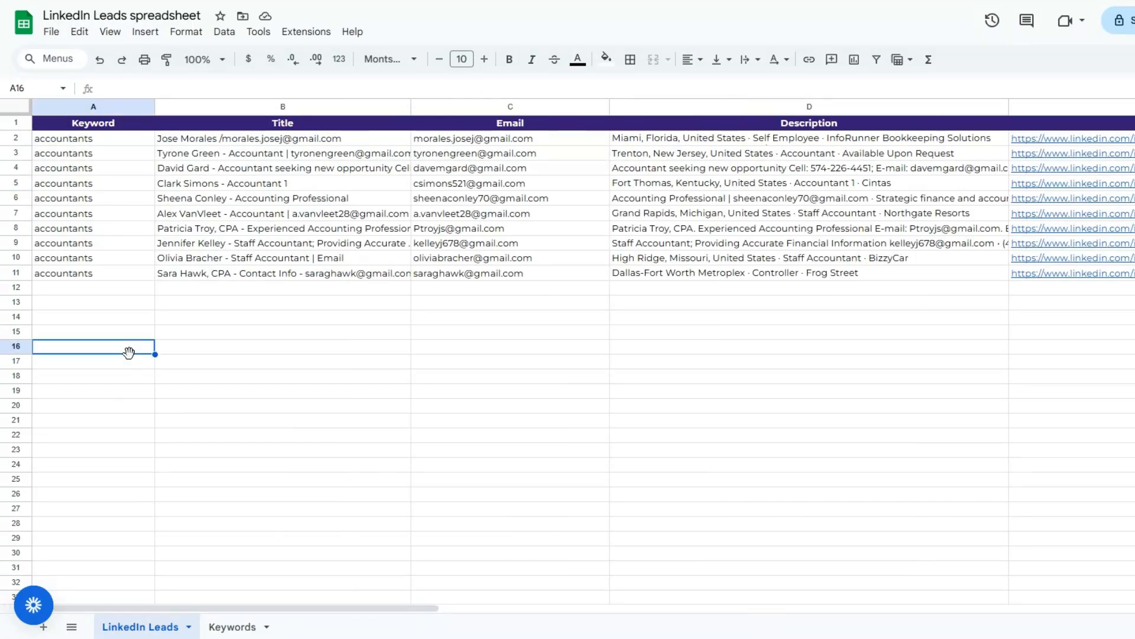
click(313, 351)
click(468, 350)
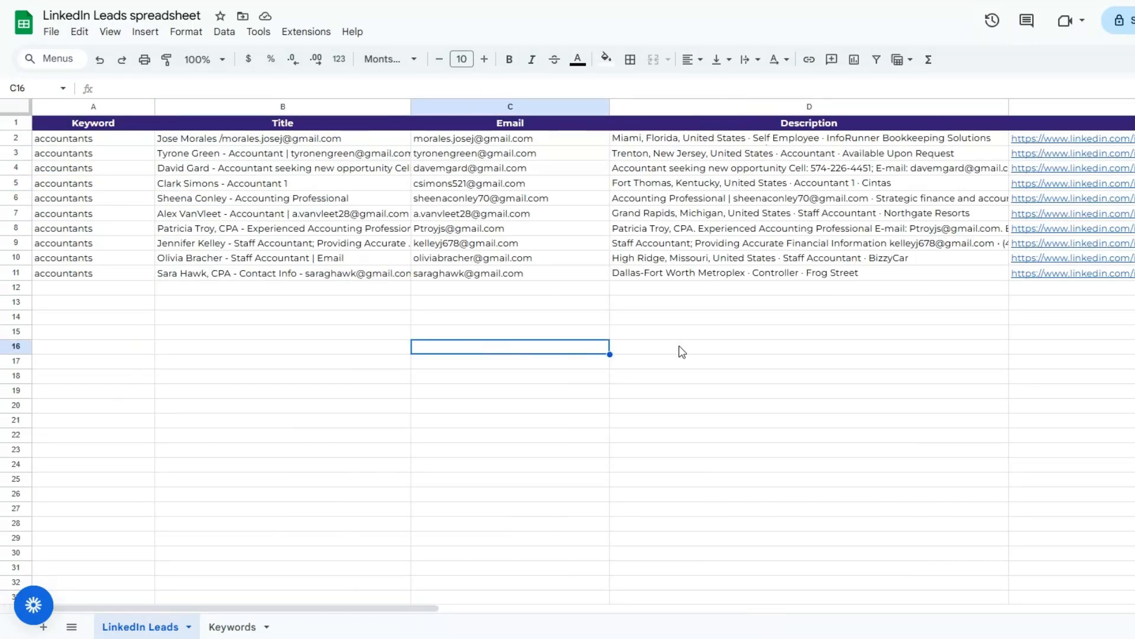
click(715, 349)
click(1120, 368)
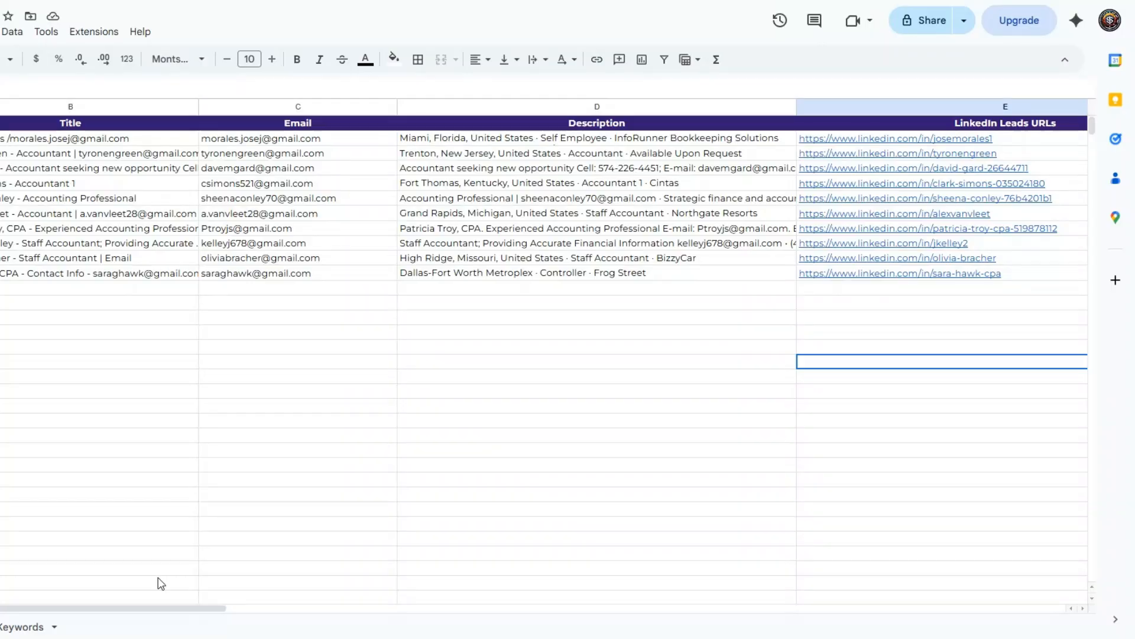
Reread the full outreach email text logged in the LinkedIn Leads sheet for the first lead
drag(166, 608, 467, 609)
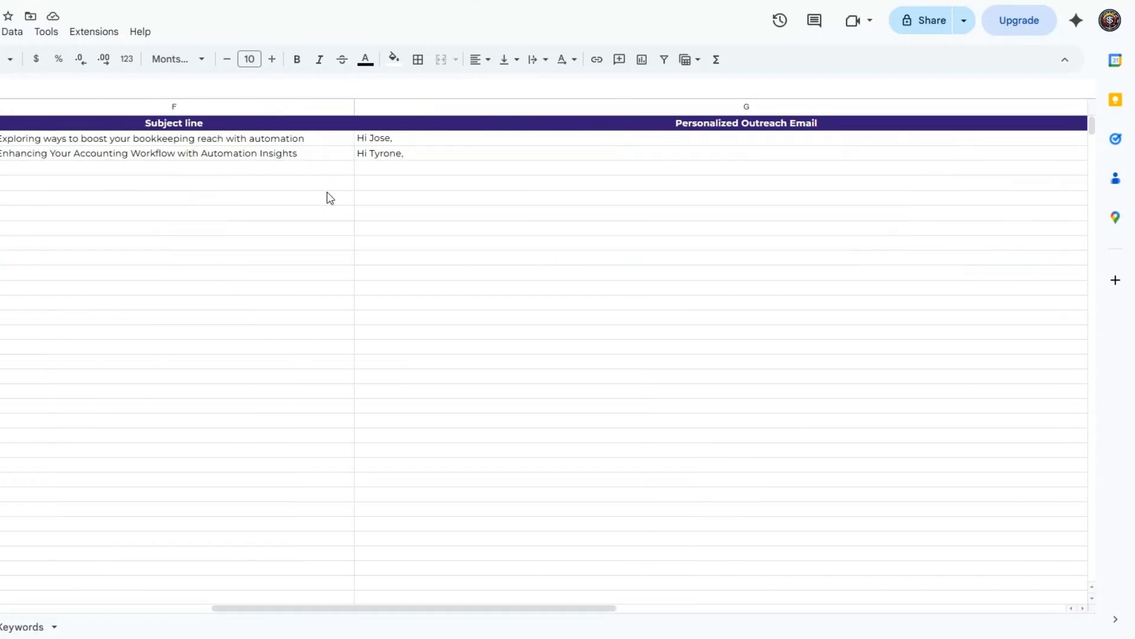
click(301, 157)
double_click(456, 155)
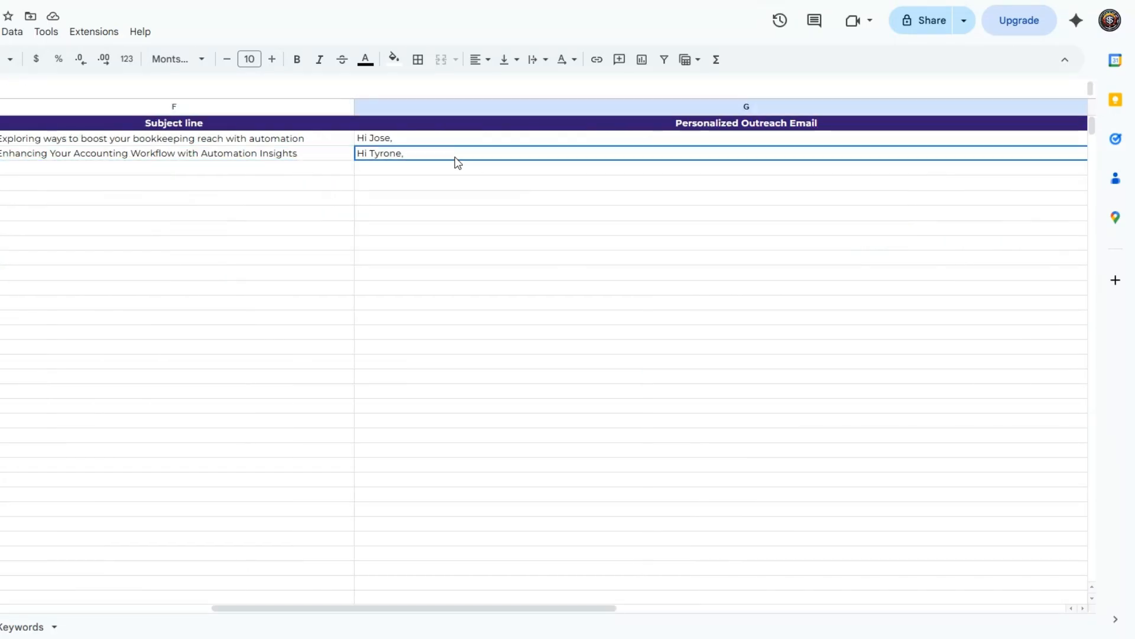
click(446, 227)
double_click(413, 139)
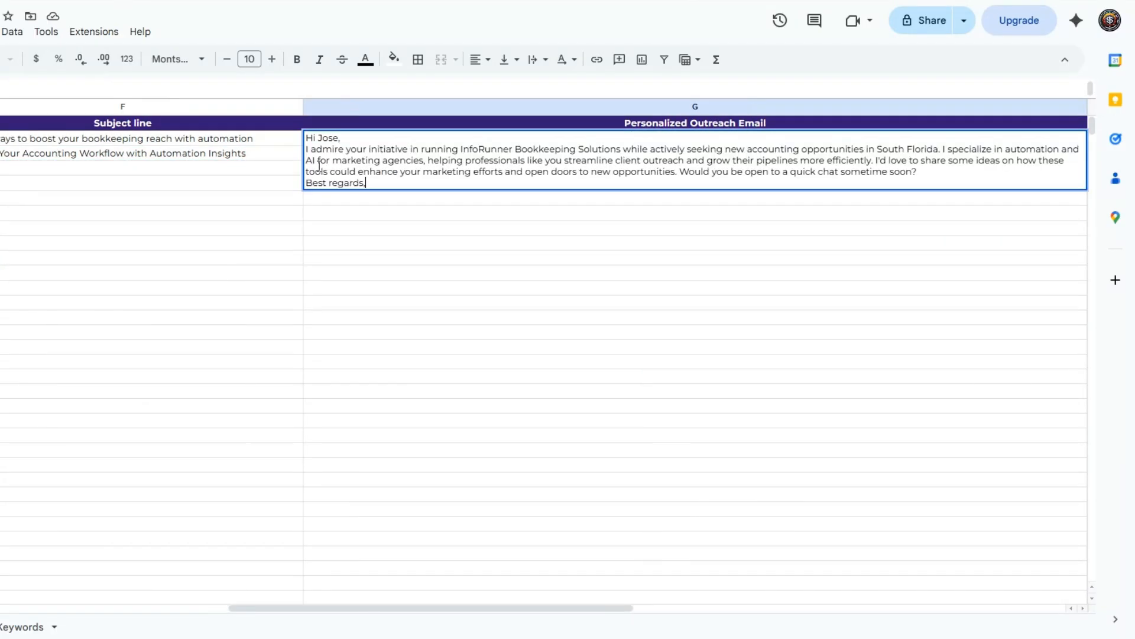
click(248, 167)
click(218, 143)
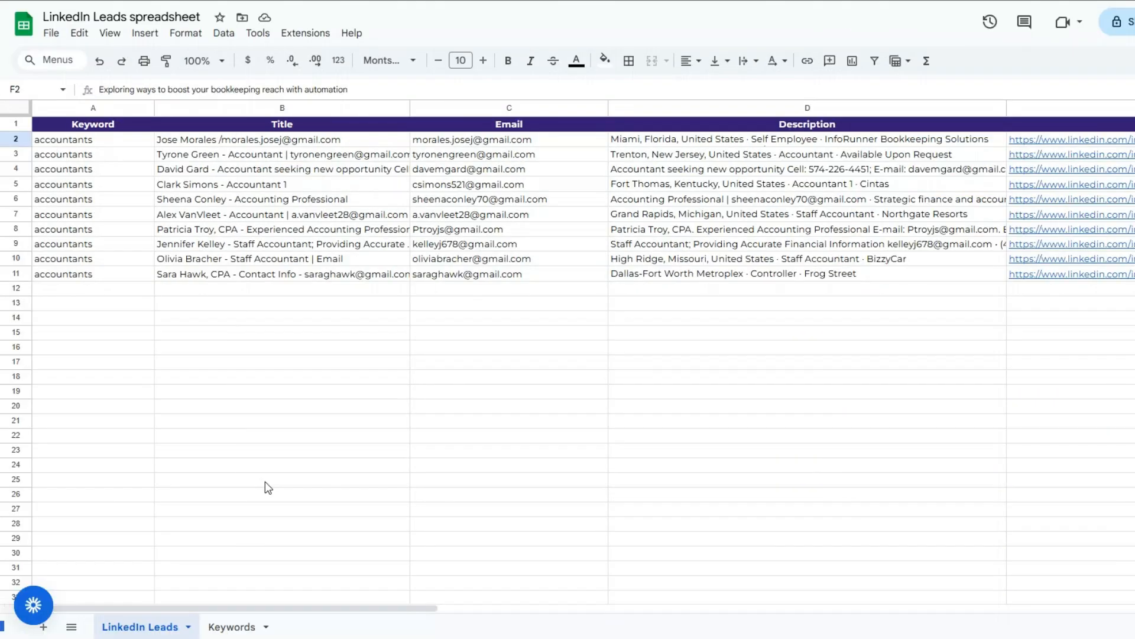
In the Keywords sheet, replace the search keyword in A2 with software engineer
click(232, 626)
double_click(134, 138)
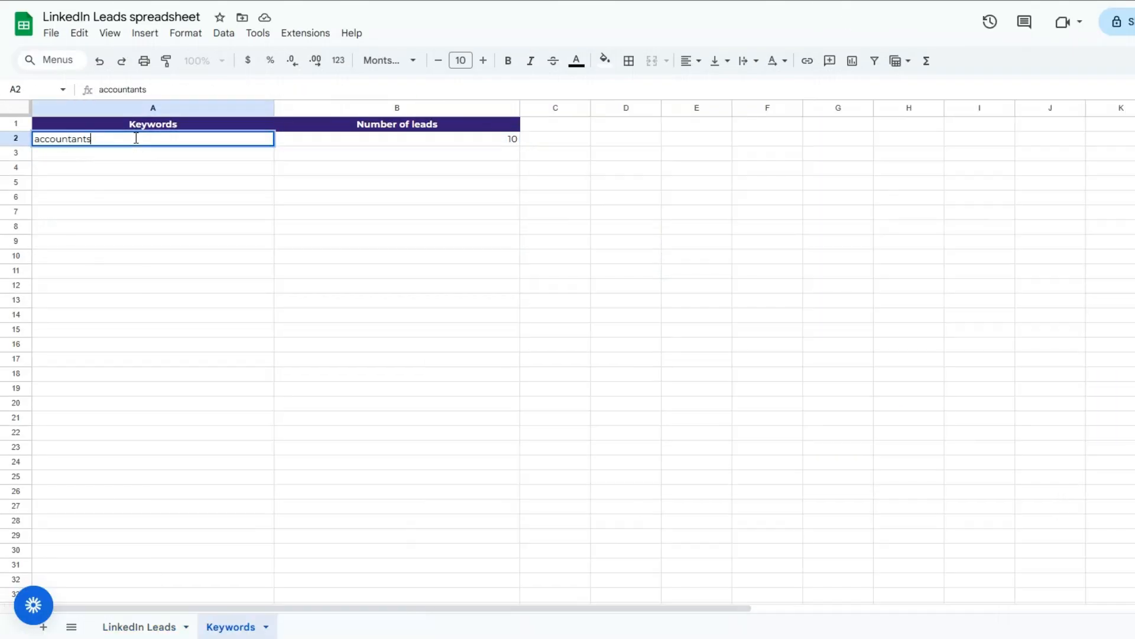
key(ctrl+a)
text(software eng)
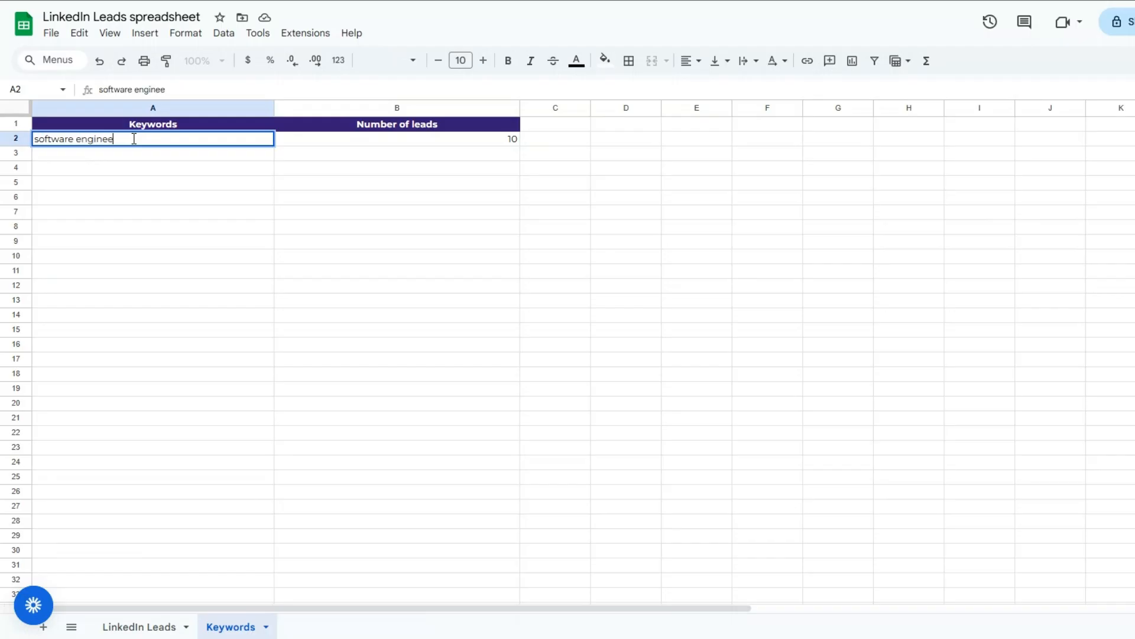
text(ineer)
click(135, 165)
click(453, 154)
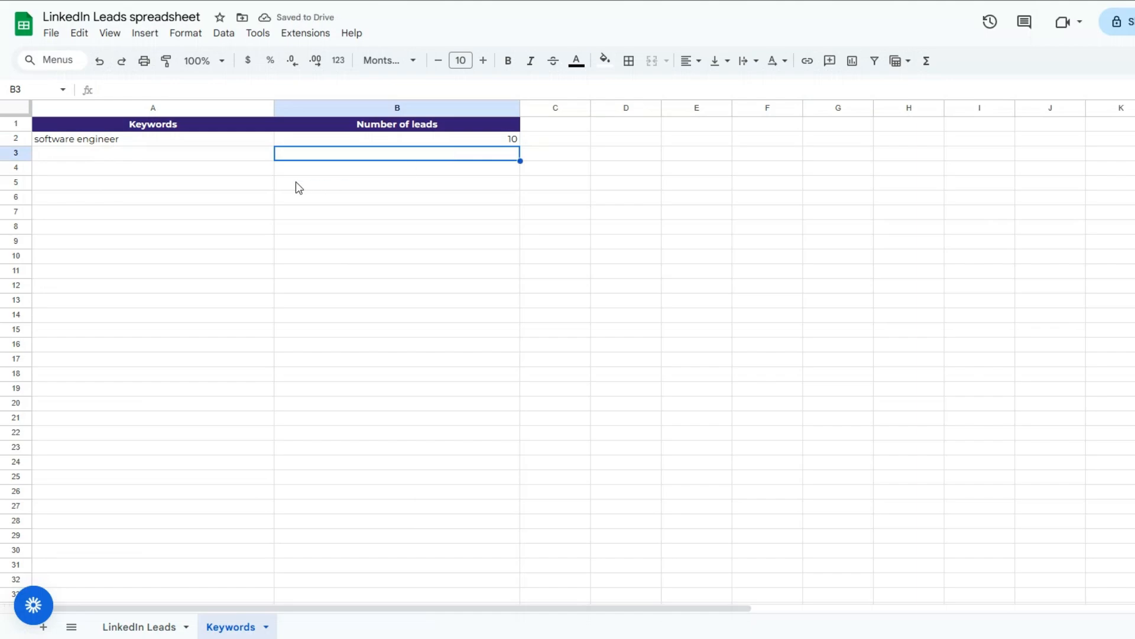
Switch to n8n, execute the whole LinkedIn Leads Scraper workflow and inspect the output of the Get Keywords node
click(135, 628)
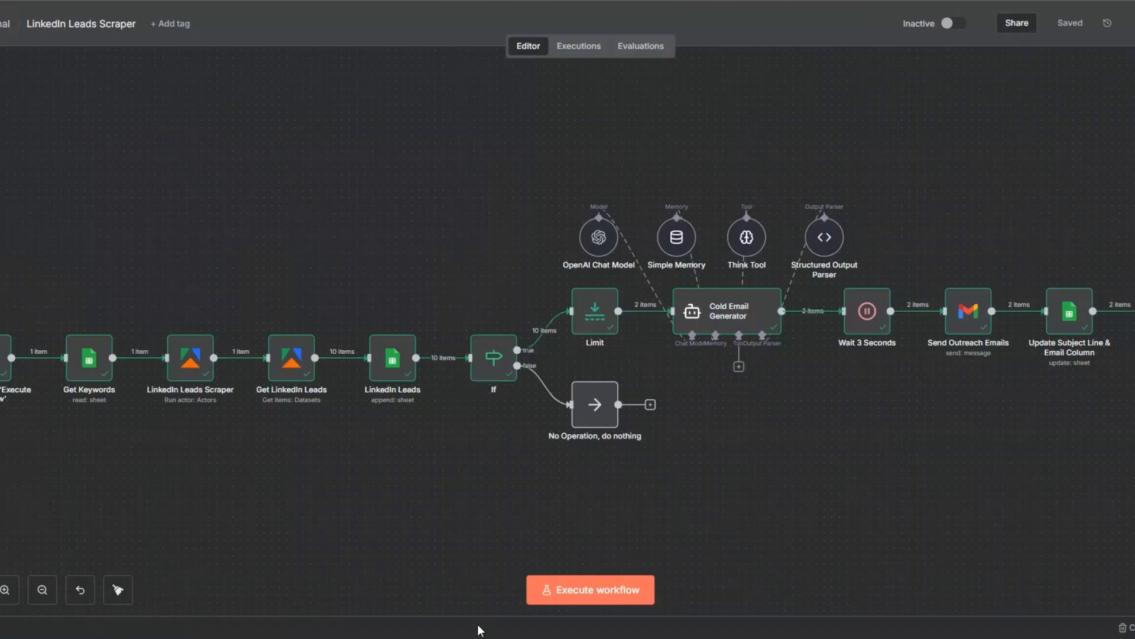
click(571, 592)
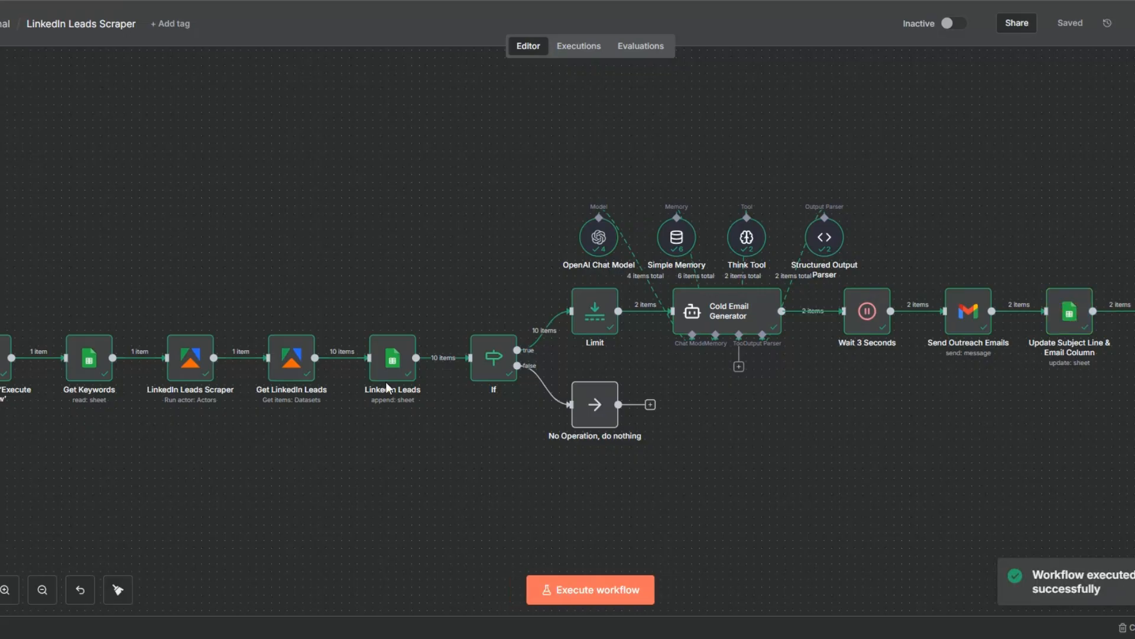
click(110, 323)
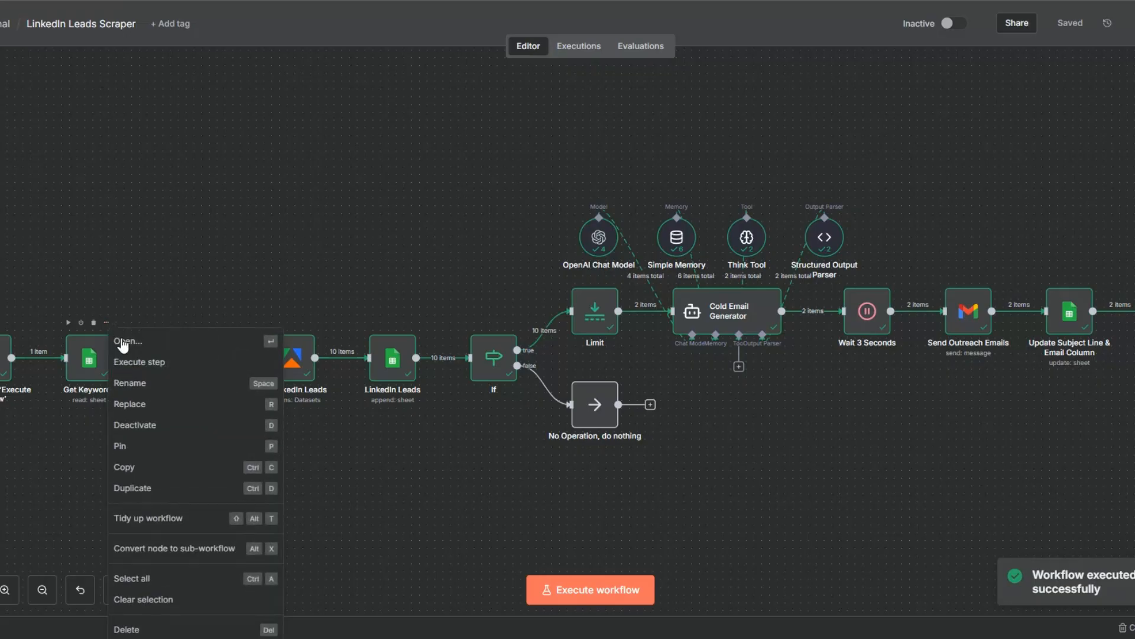
click(122, 339)
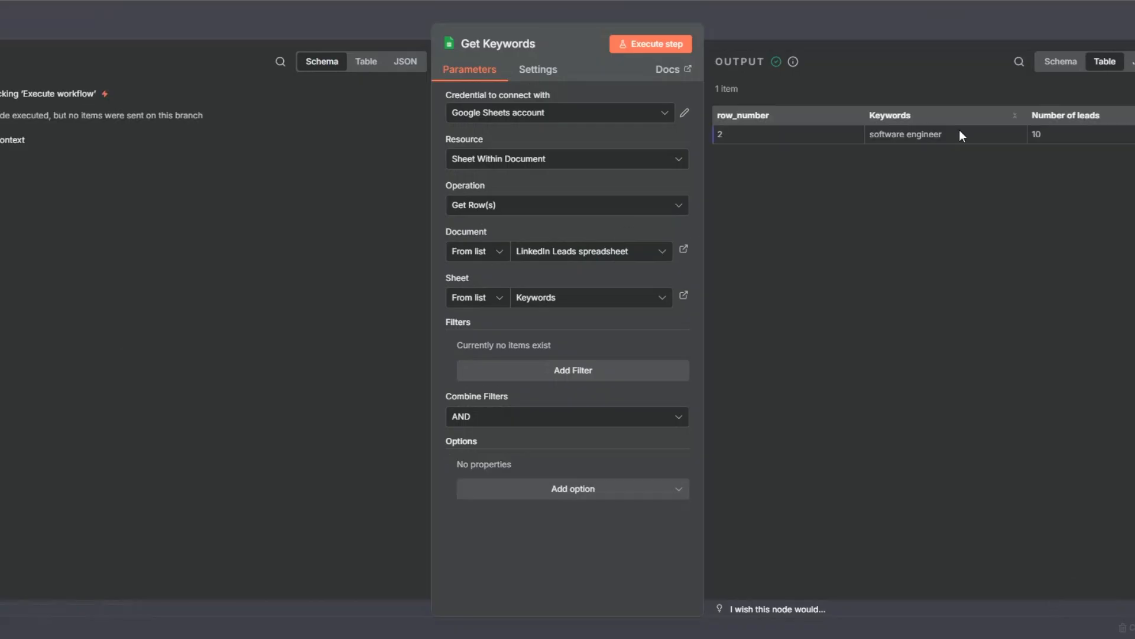
key(Escape)
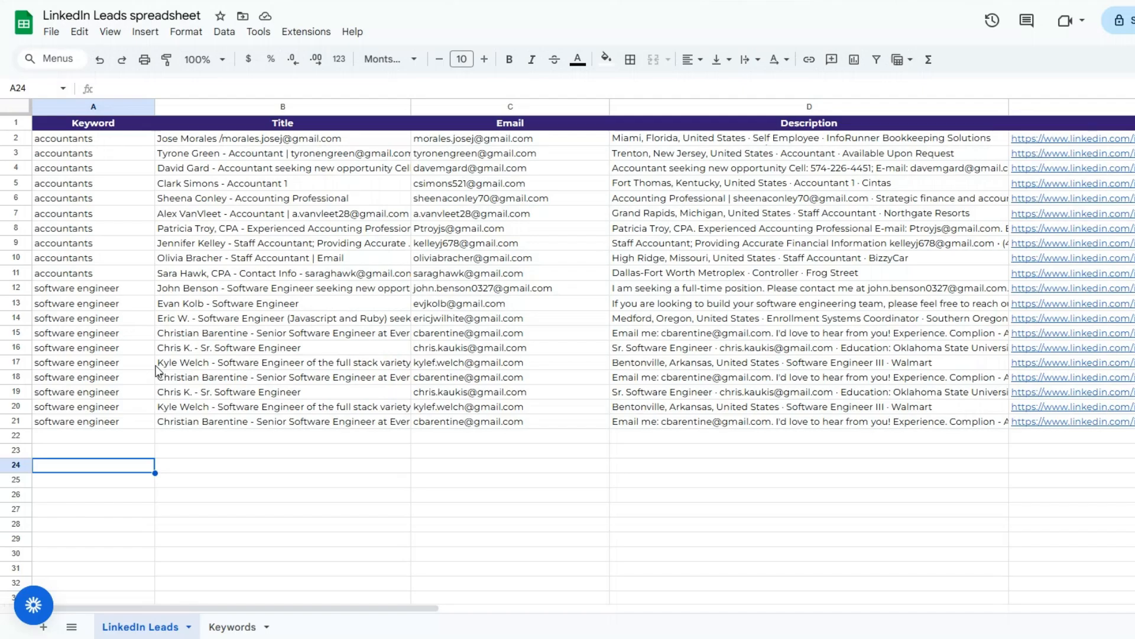
Switch to the LinkedIn Leads sheet and examine the keyword, title and email cells of the appended software engineer leads
click(103, 382)
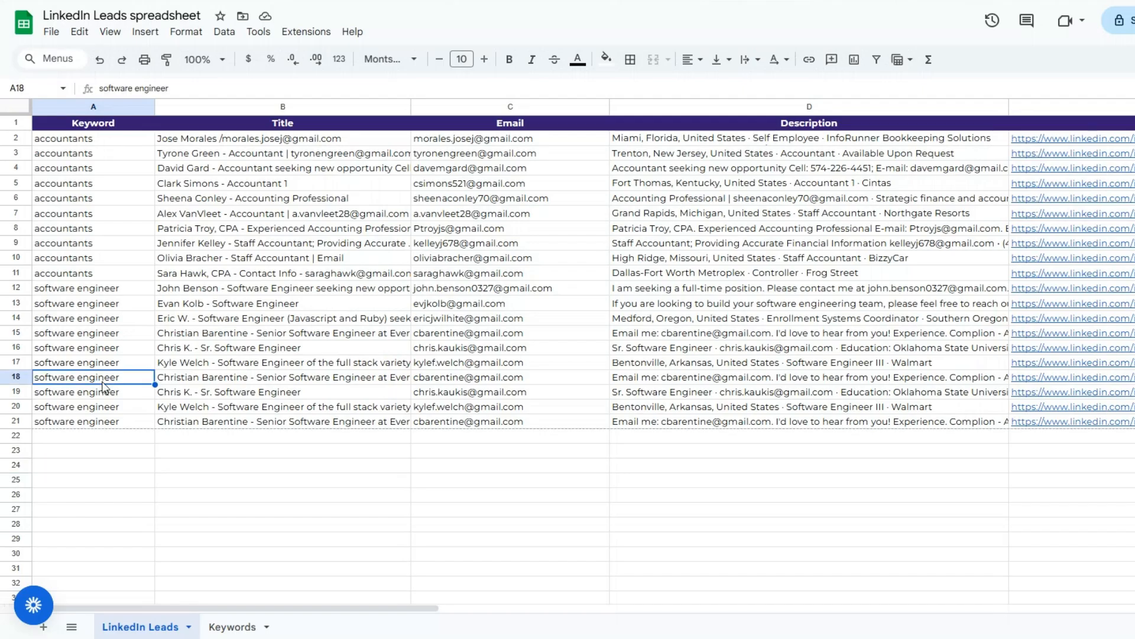
click(95, 353)
click(238, 366)
click(435, 377)
click(210, 377)
click(546, 381)
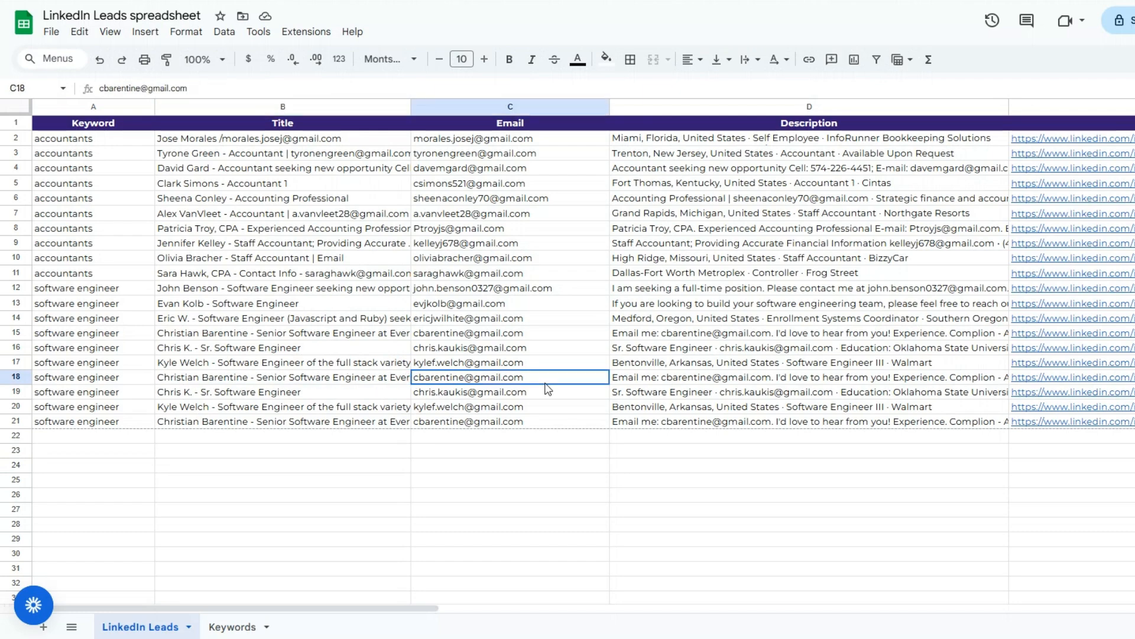
Check the description, LinkedIn URL and subject line columns of the software engineer leads in the LinkedIn Leads sheet
click(817, 379)
click(1114, 449)
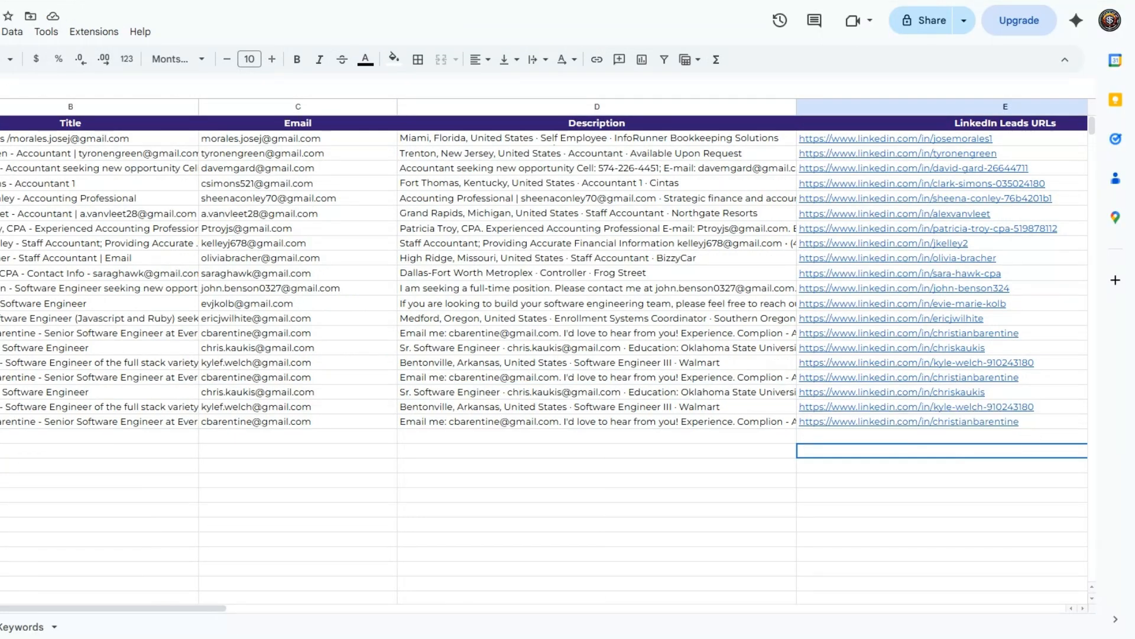
drag(124, 608, 550, 585)
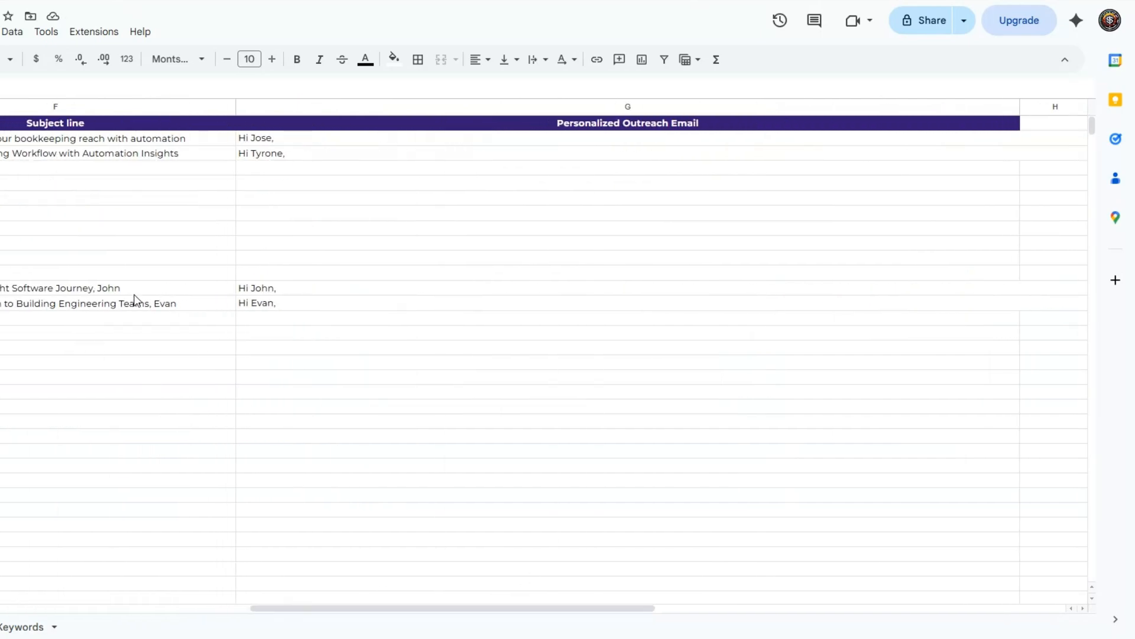
click(103, 293)
click(91, 310)
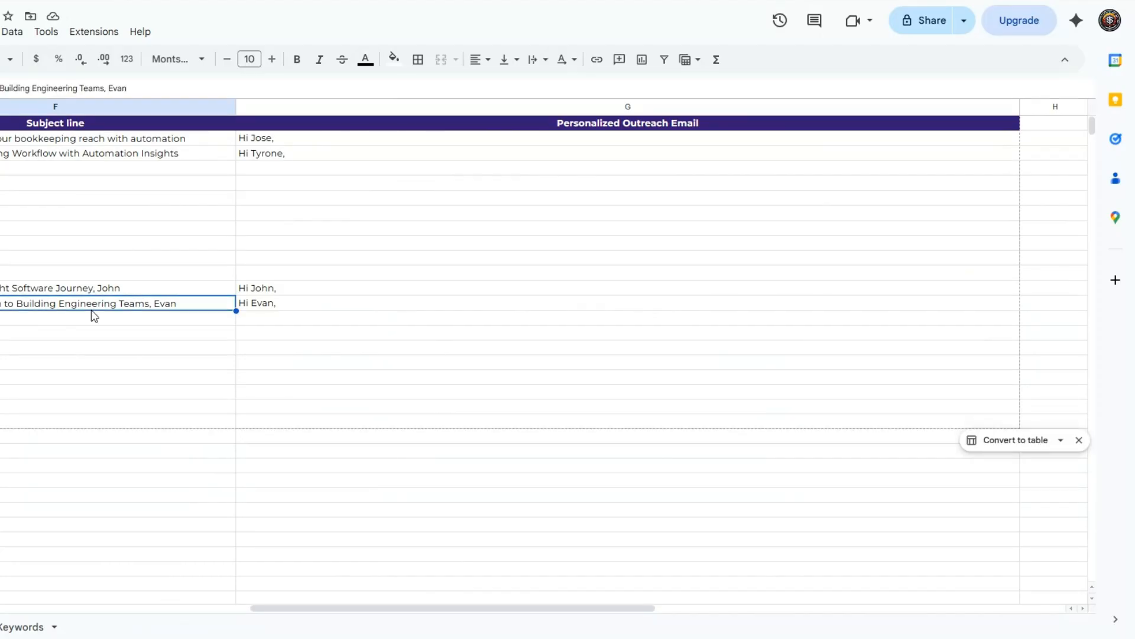
Read the full personalized outreach emails logged for the software engineer leads in rows 12 and 13
double_click(263, 292)
click(268, 393)
double_click(271, 302)
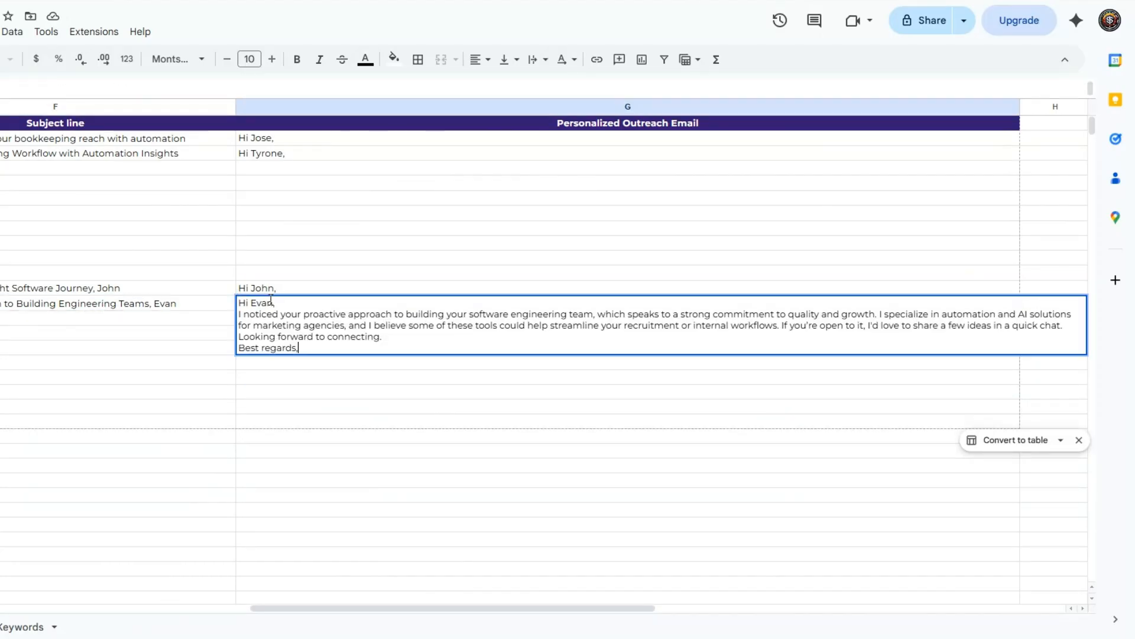
click(263, 383)
click(178, 307)
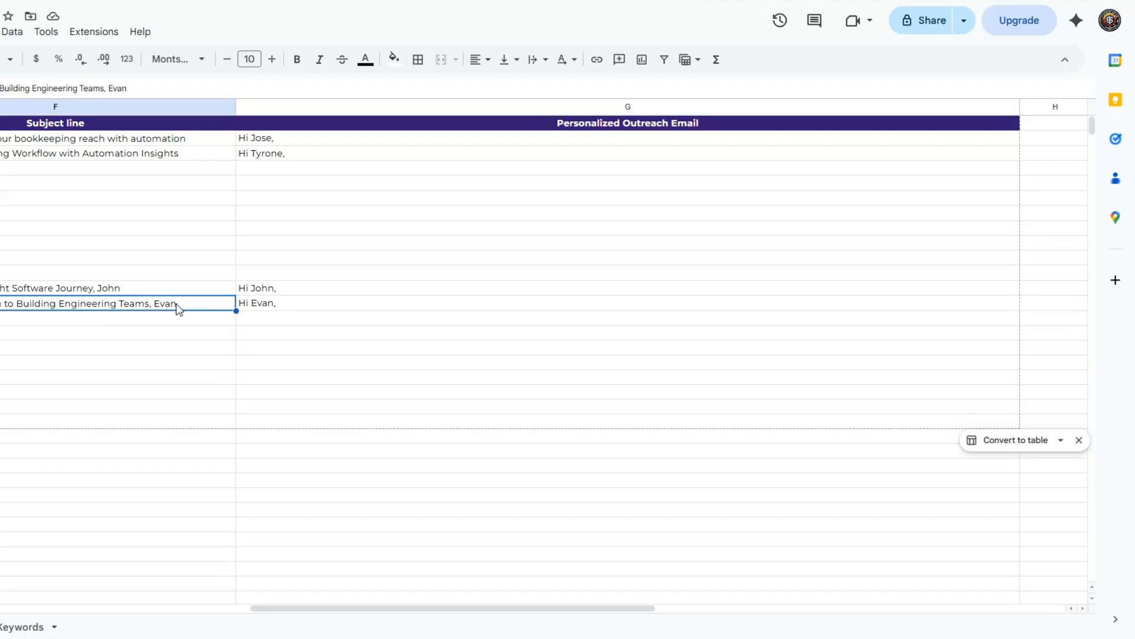
drag(292, 608, 9, 609)
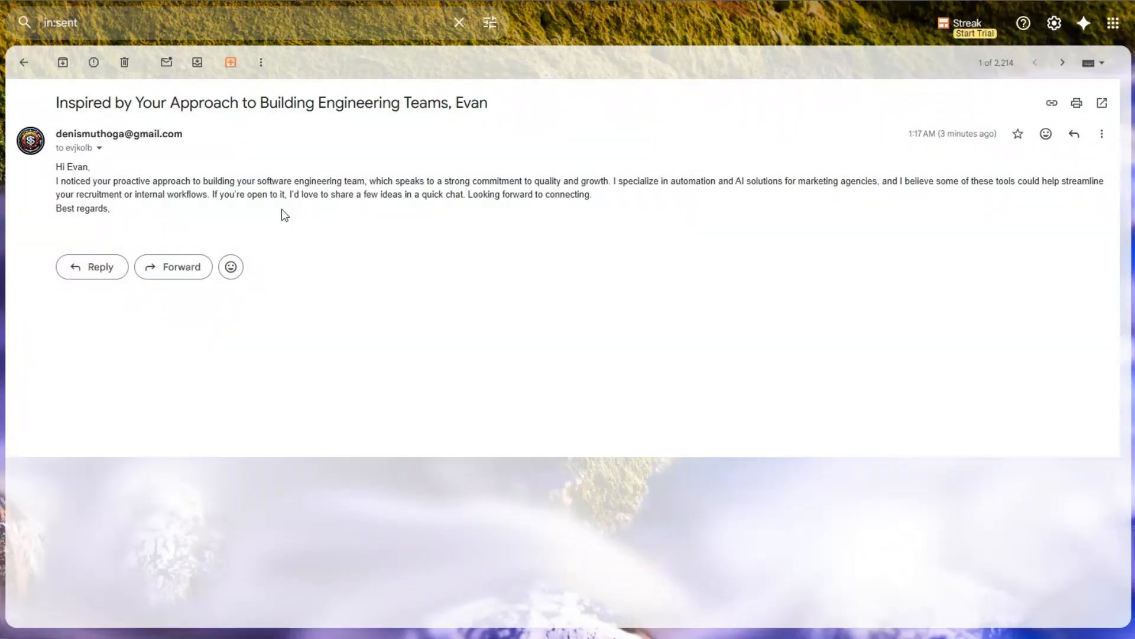
Switch to Gmail and review the subject and body of the sent outreach email about building engineering teams
drag(59, 102, 110, 209)
click(138, 216)
drag(69, 104, 427, 134)
drag(59, 167, 137, 214)
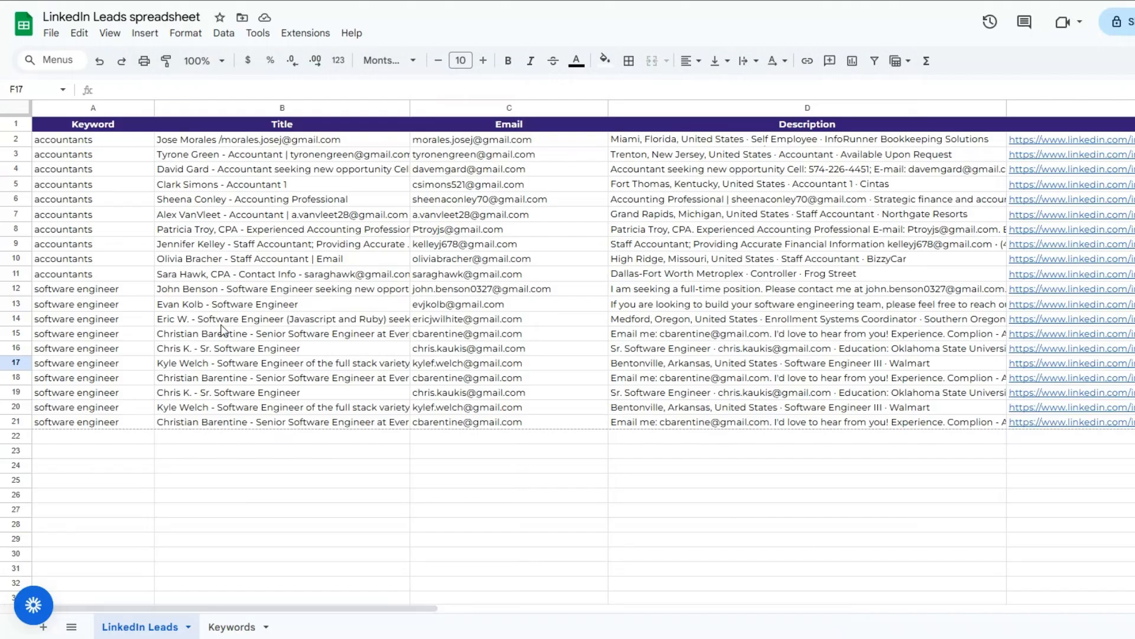
Return to the LinkedIn Leads sheet and look over the title, keyword and description cells of the software engineer rows
click(222, 325)
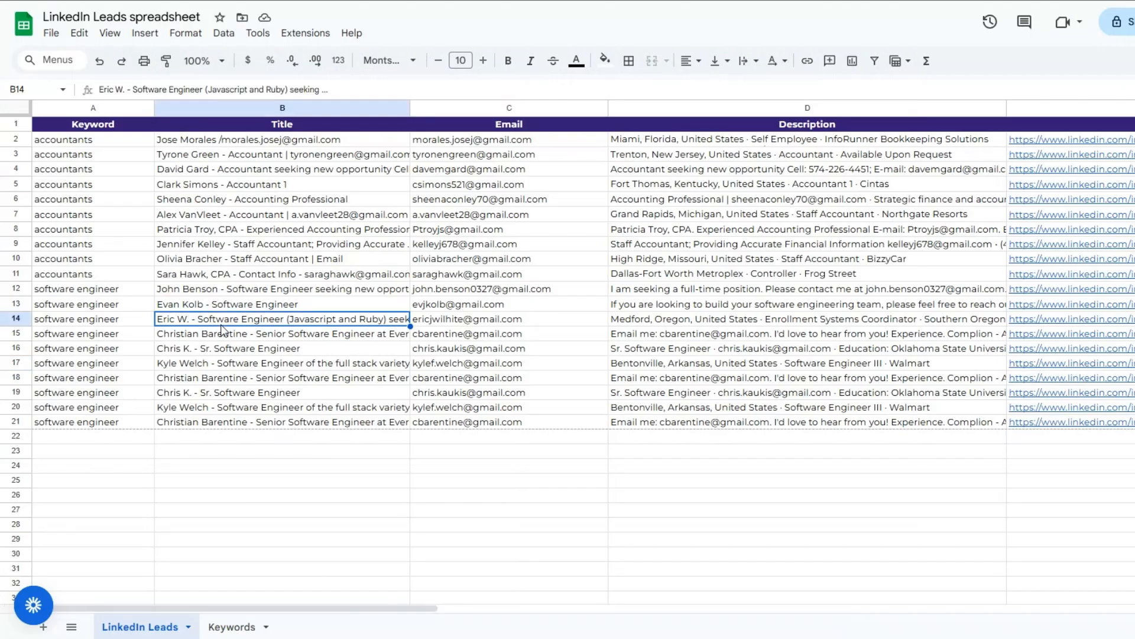
click(31, 358)
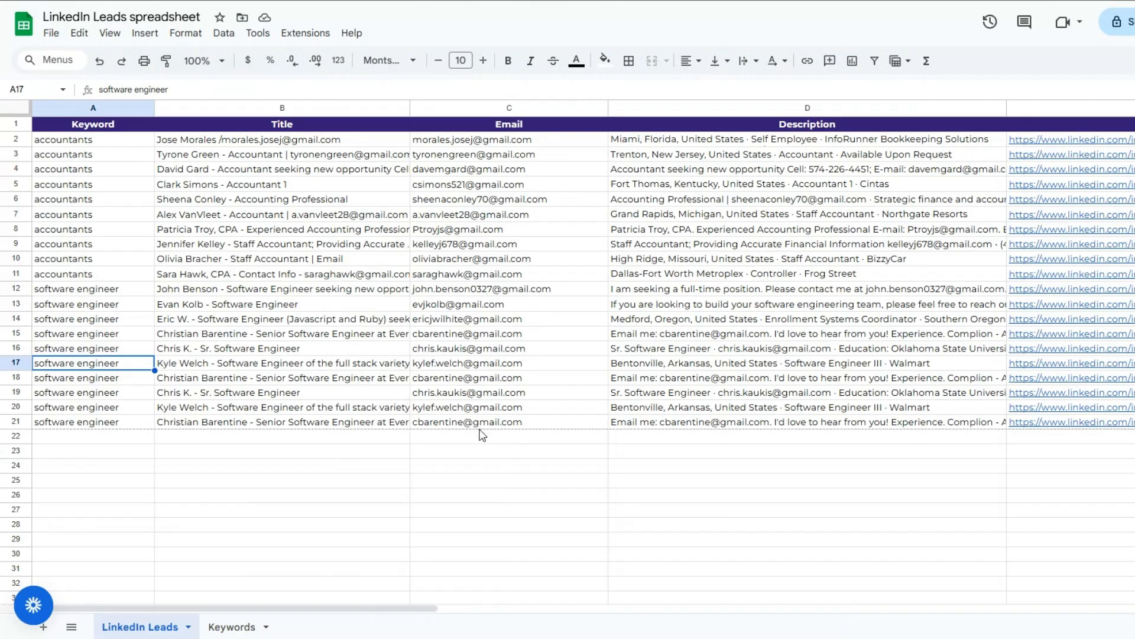
click(700, 392)
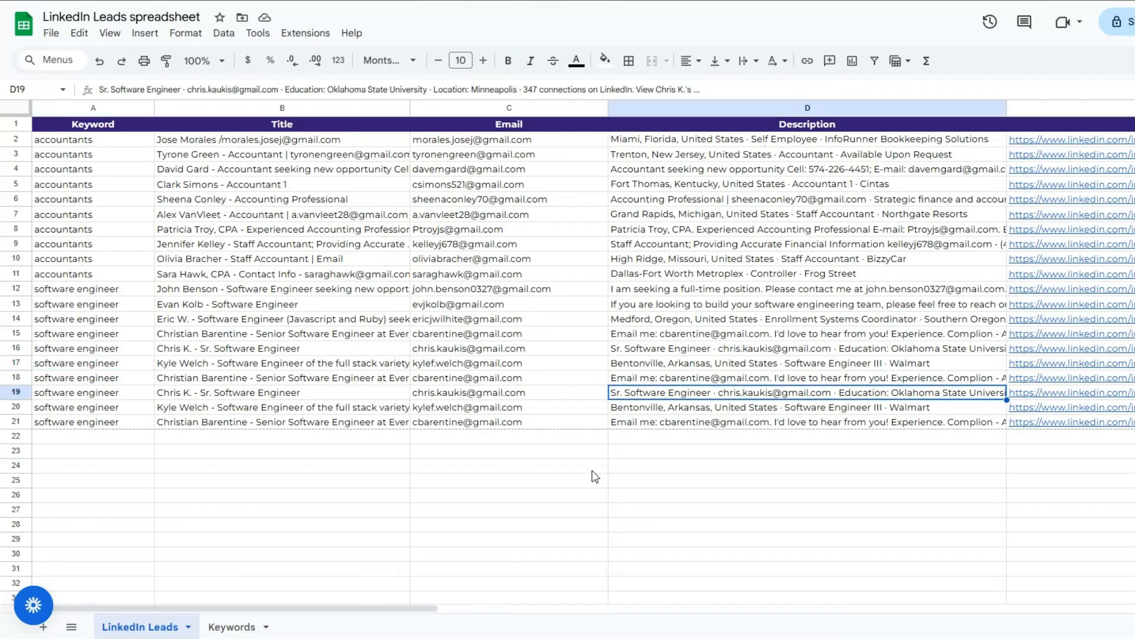
Recheck the logged subject line and full outreach email text in row 13 of the LinkedIn Leads sheet
drag(408, 612, 795, 597)
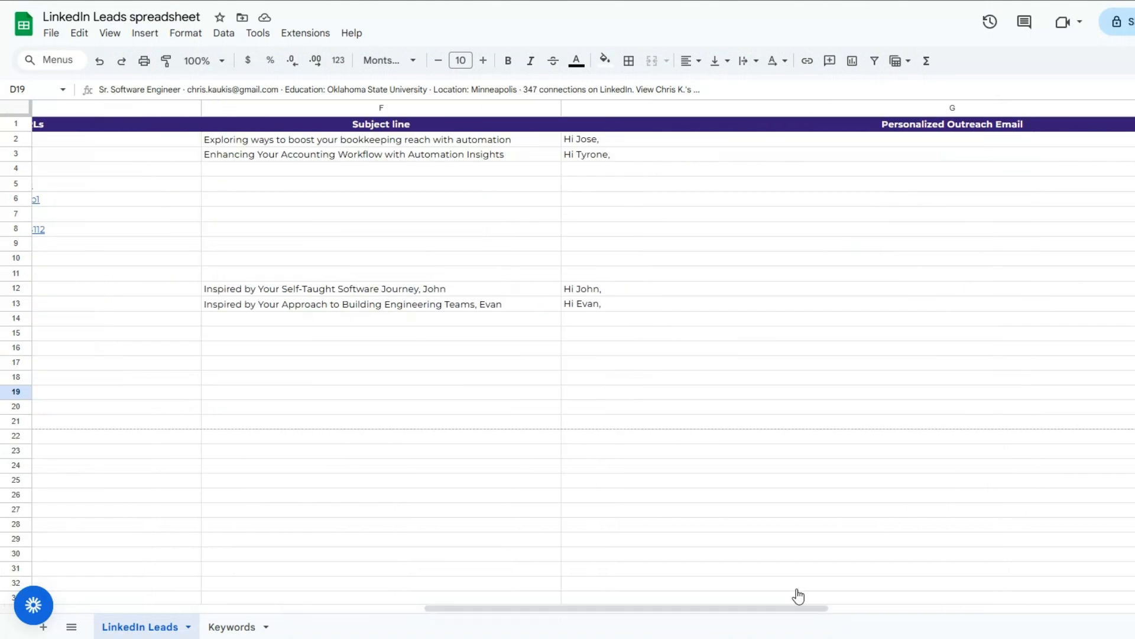
click(412, 309)
click(703, 306)
double_click(704, 305)
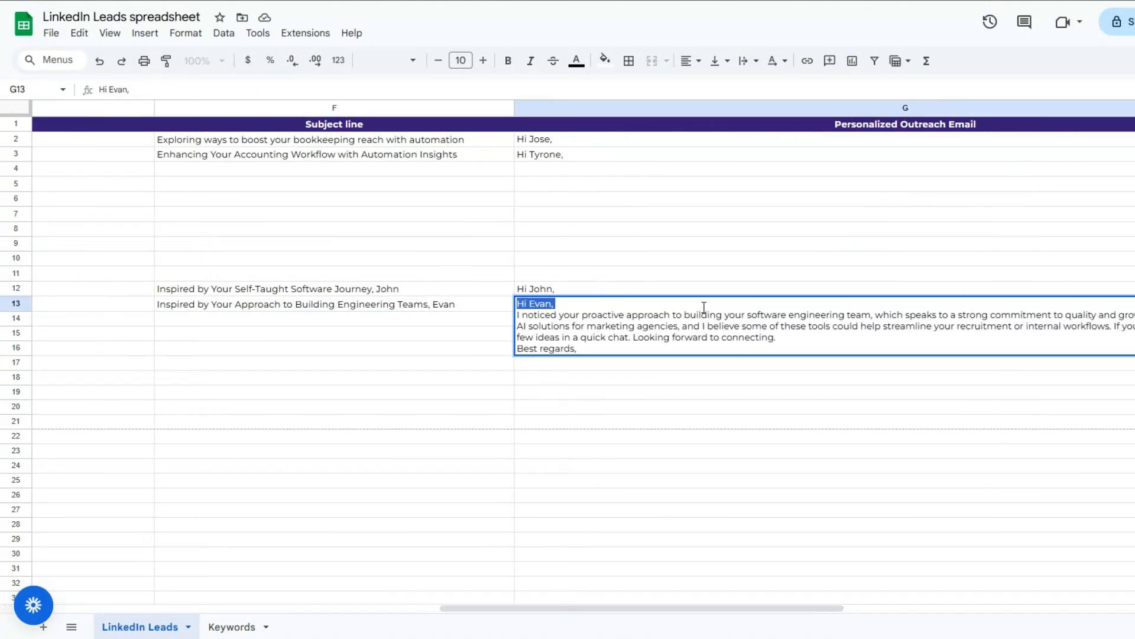
click(451, 362)
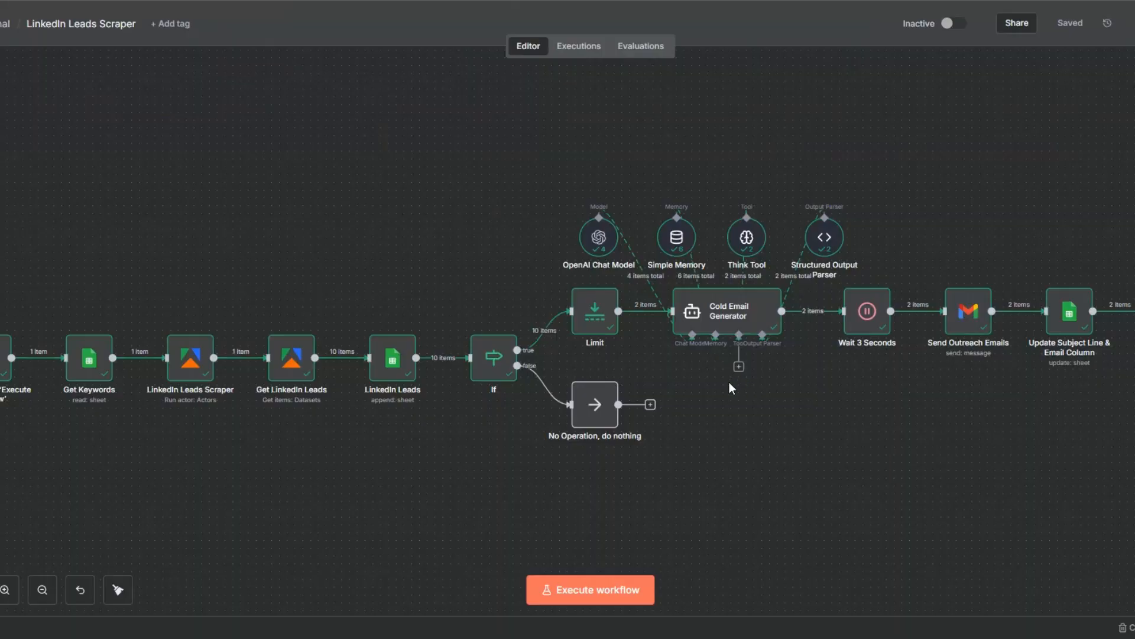